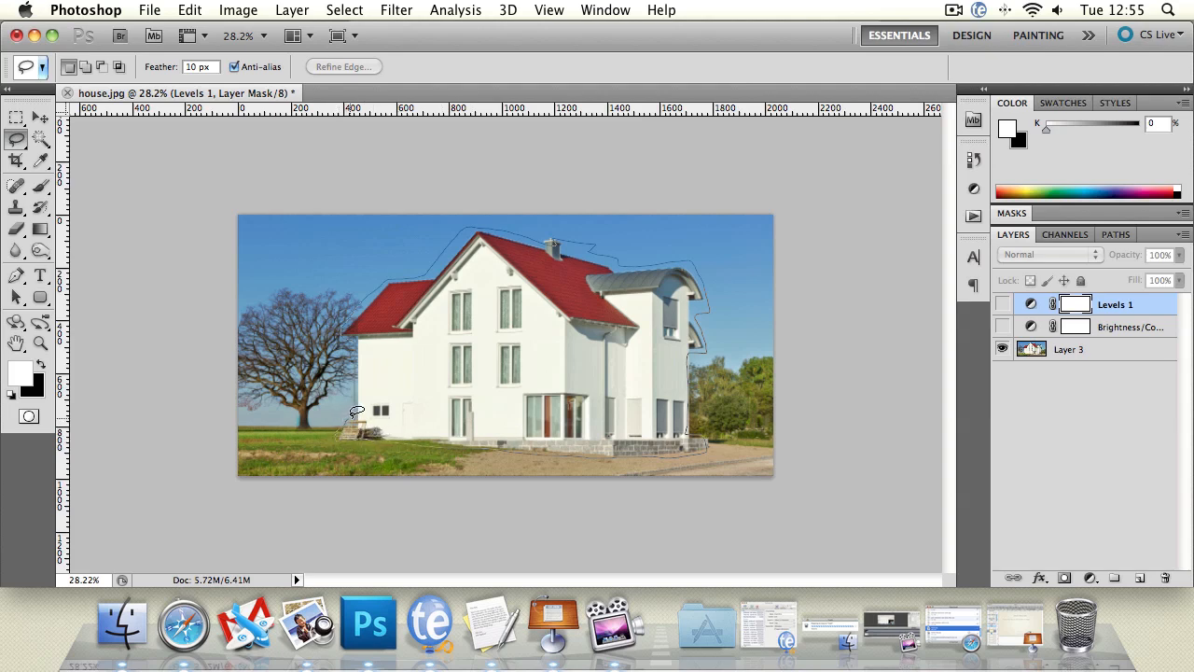
# Step: Select the house with a freehand Lasso outline using a 10 px feather, and invert the selection to cover the background
pyautogui.moveTo(357, 412); pyautogui.dragTo(351, 422)
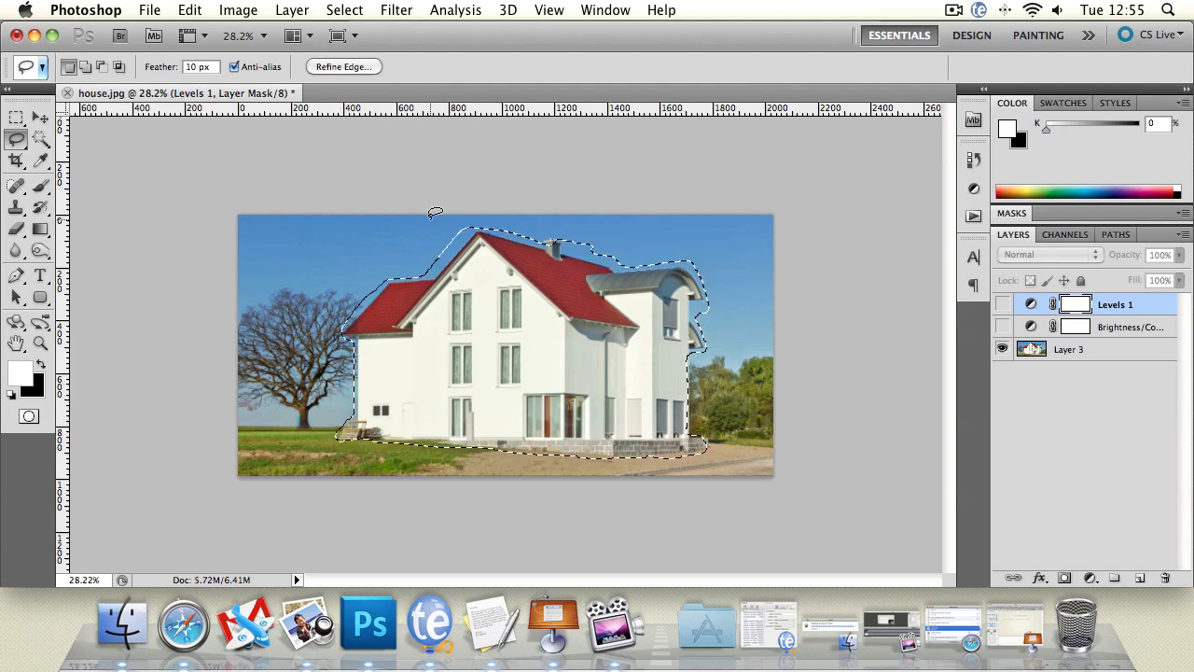
pyautogui.click(342, 9)
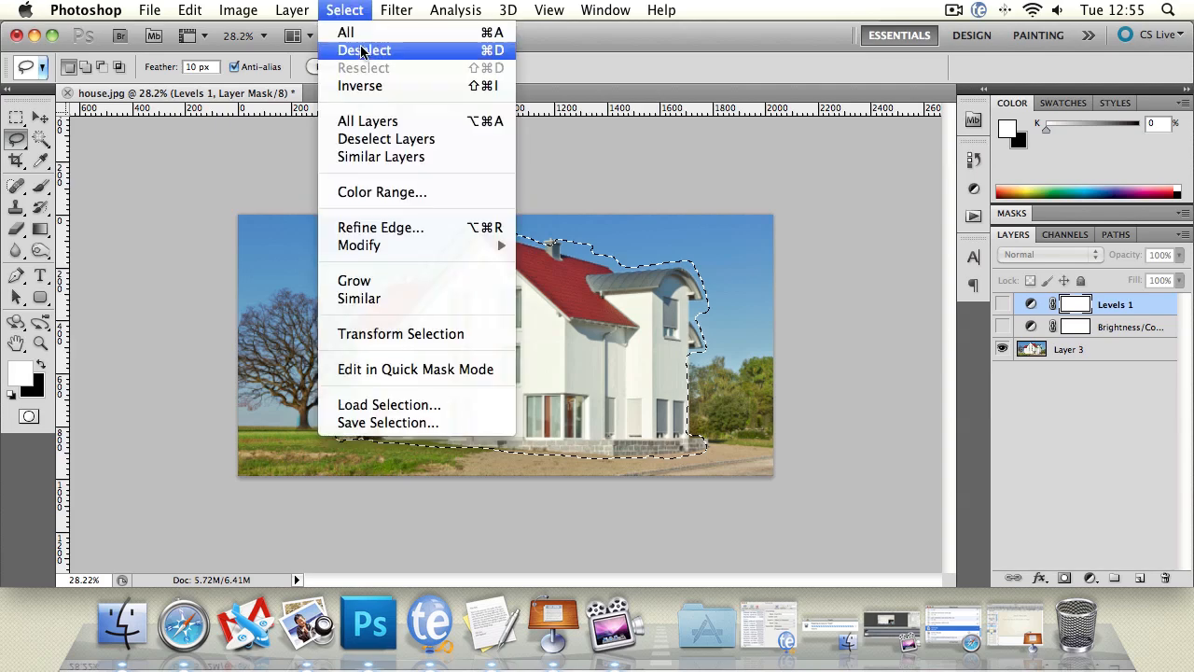
pyautogui.click(359, 85)
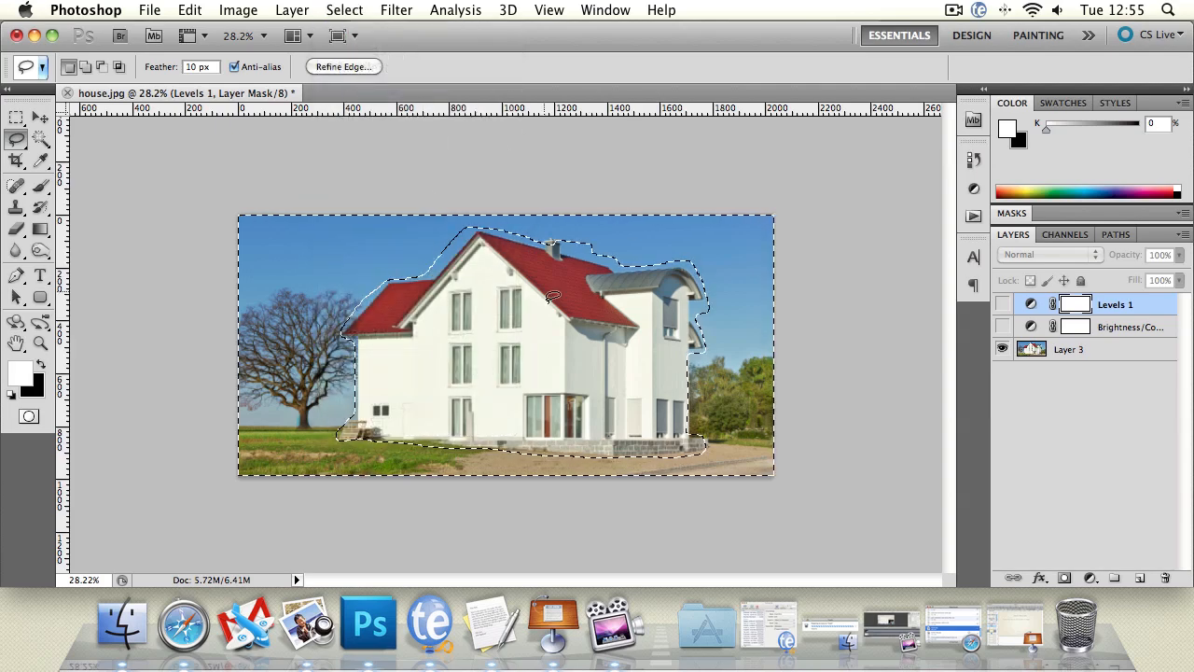
# Step: Apply a Gaussian Blur with a reduced radius to the selected background on Layer 3, and deselect
pyautogui.click(392, 9)
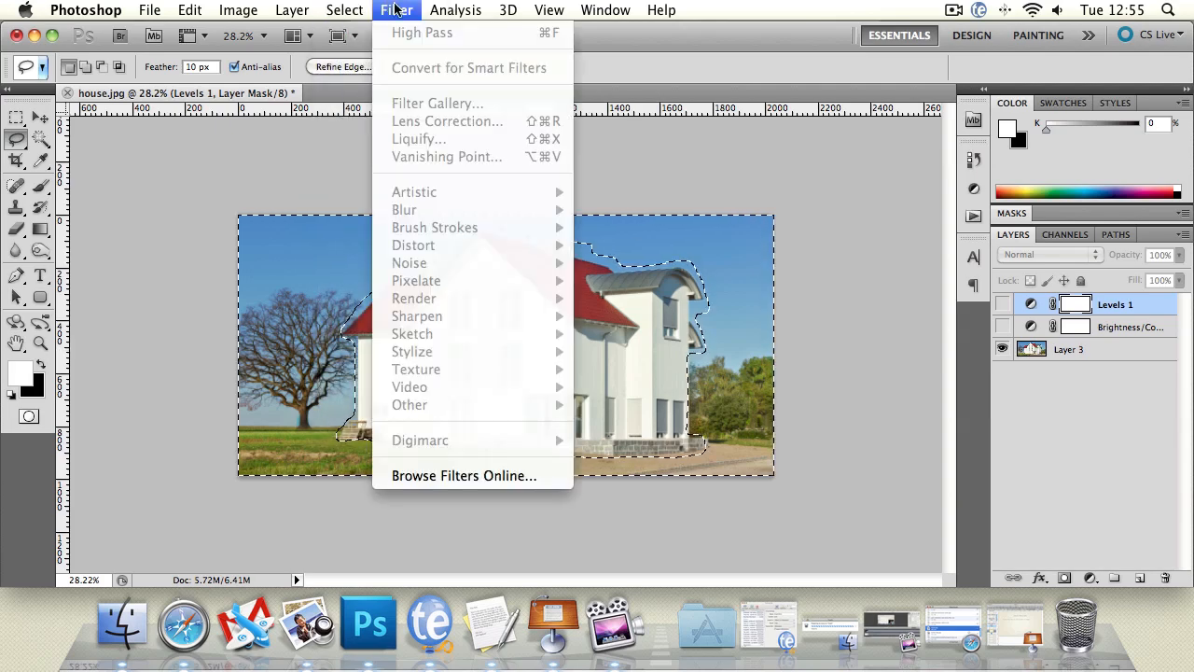
pyautogui.click(1139, 361)
pyautogui.click(1138, 355)
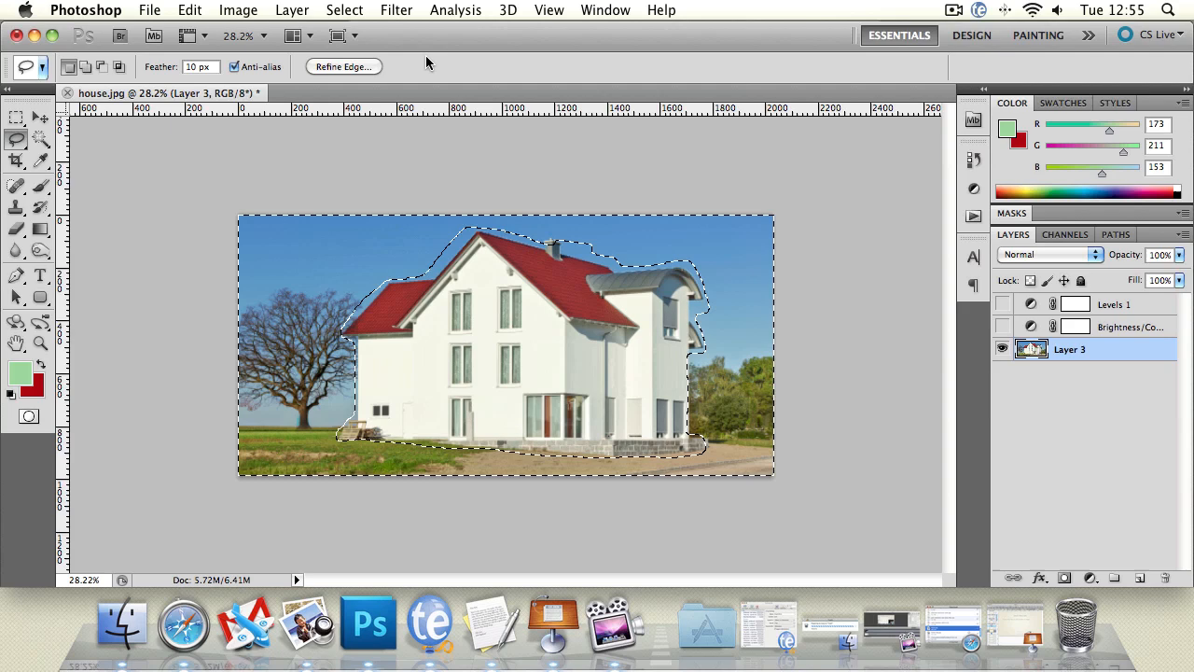
pyautogui.click(393, 9)
pyautogui.moveTo(536, 211)
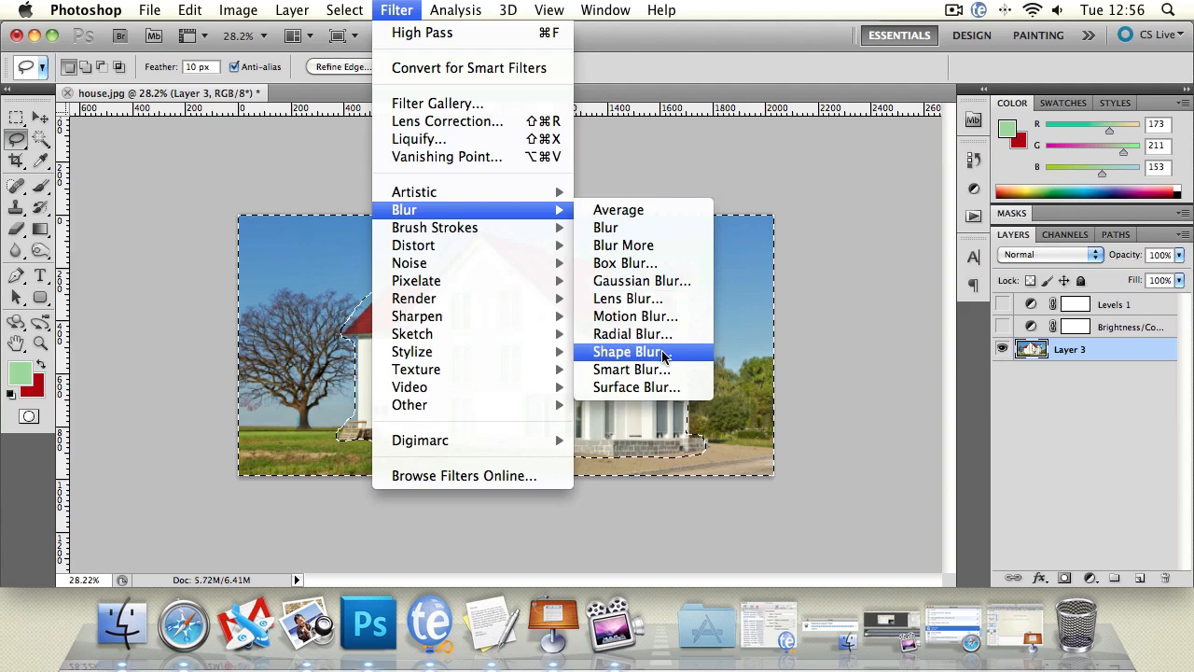
pyautogui.moveTo(530, 237)
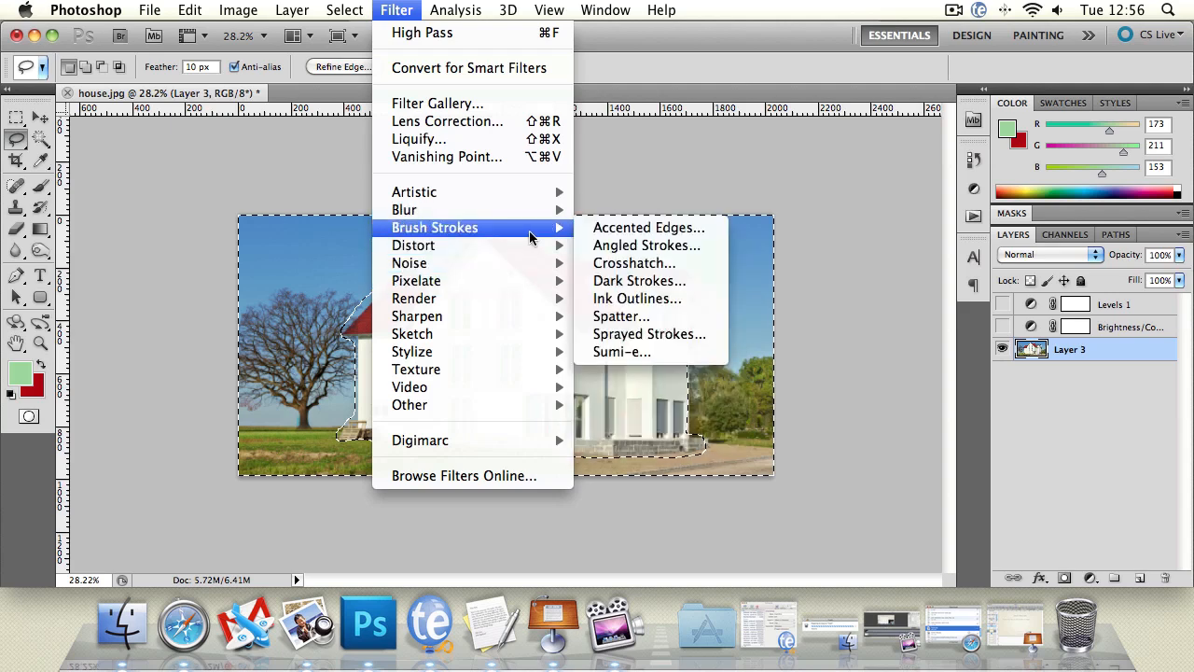
pyautogui.moveTo(528, 364)
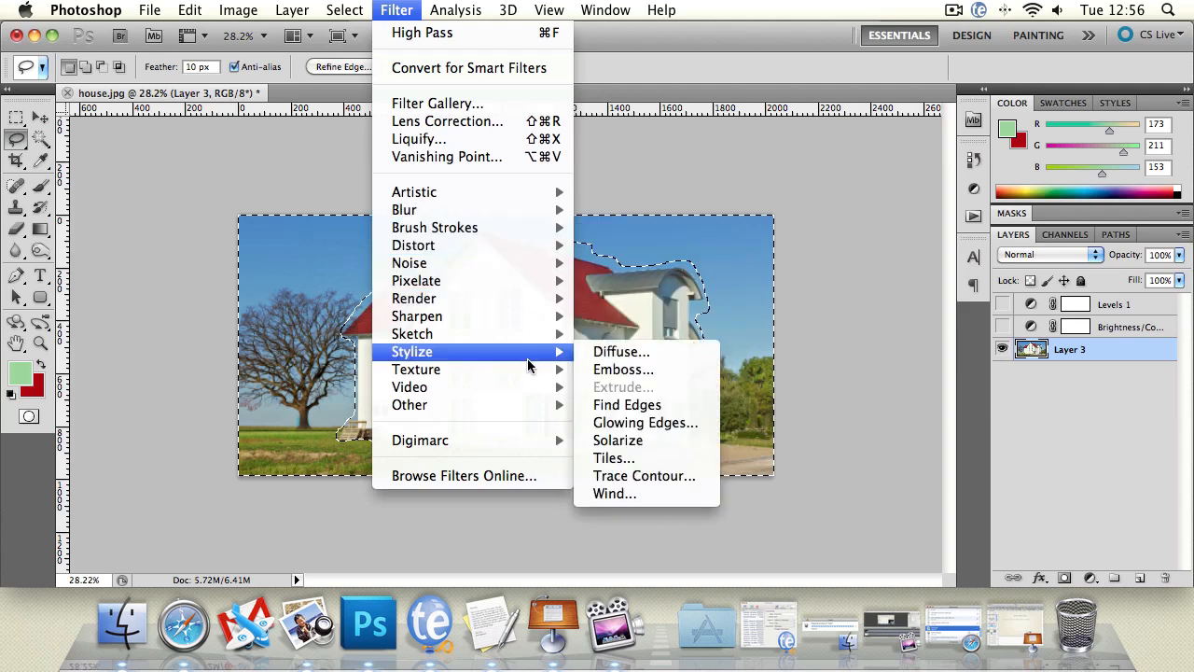
pyautogui.moveTo(486, 210)
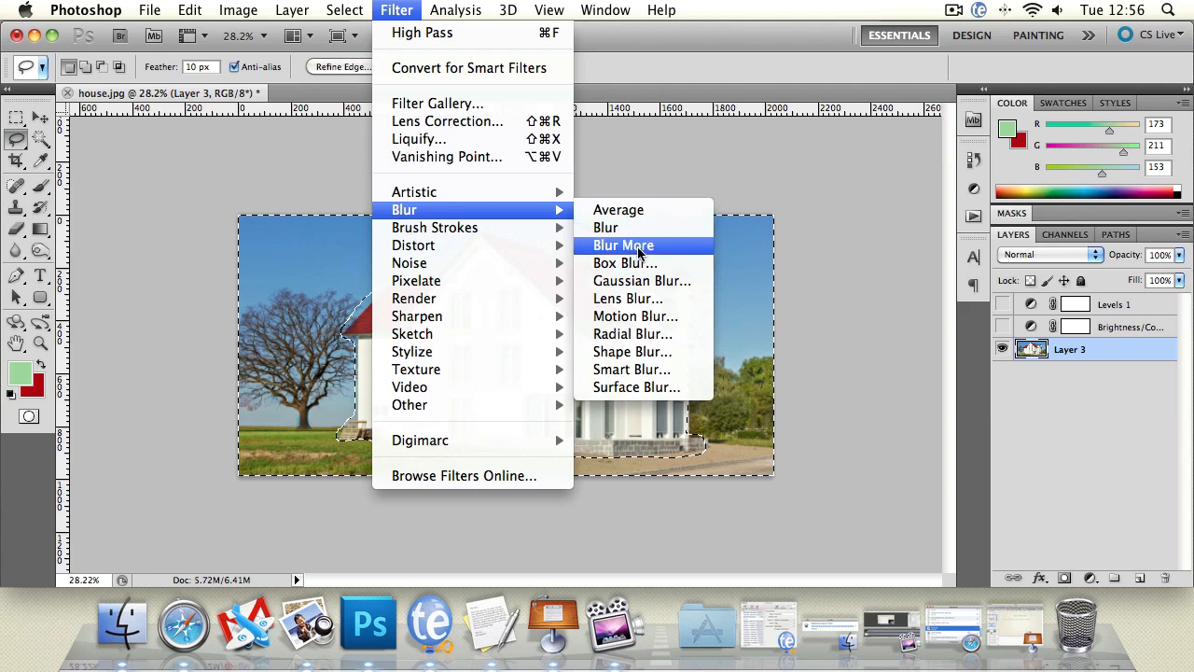
pyautogui.click(640, 281)
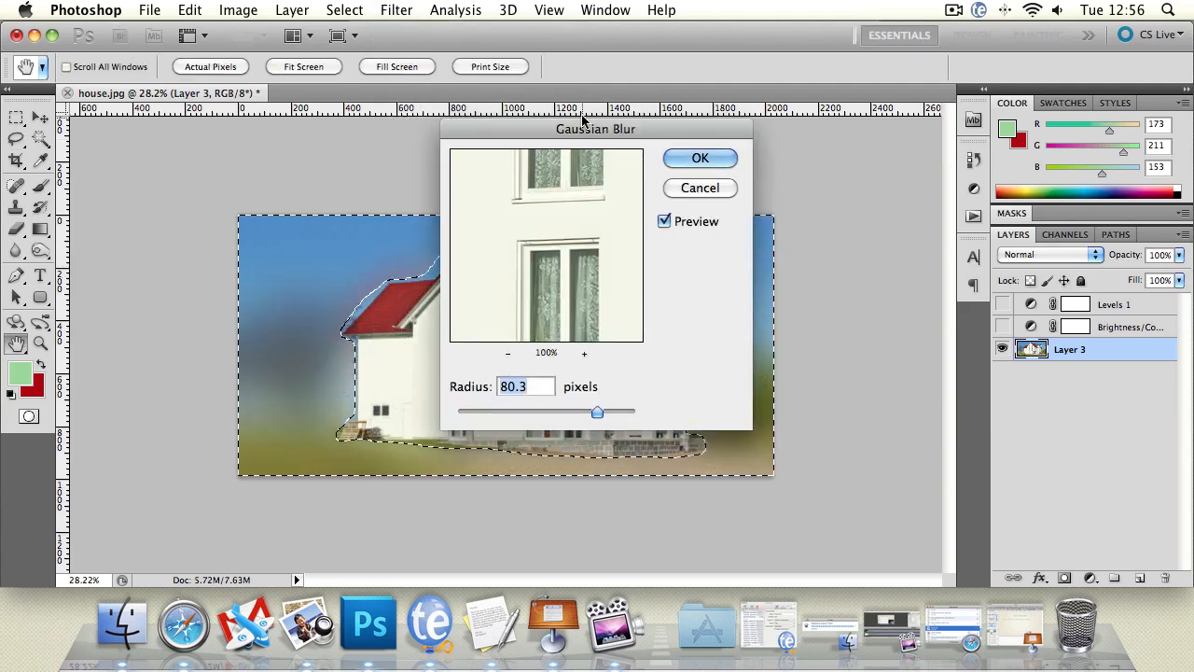
pyautogui.moveTo(586, 127); pyautogui.dragTo(940, 218)
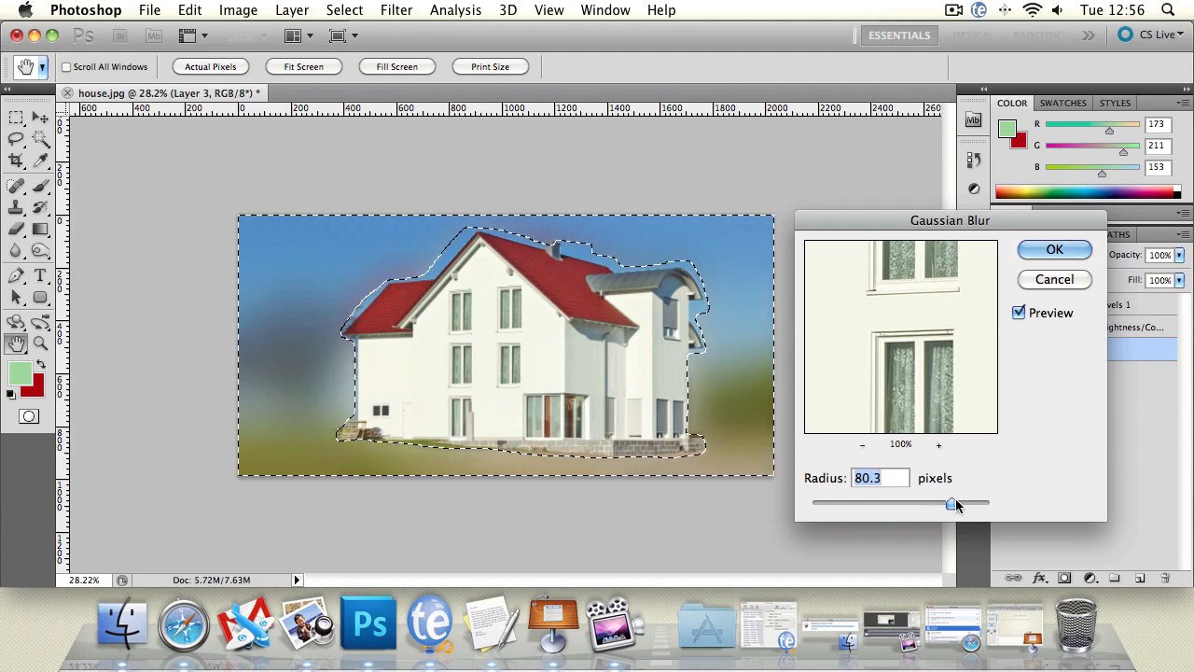
pyautogui.moveTo(952, 502); pyautogui.dragTo(839, 503)
pyautogui.click(1052, 250)
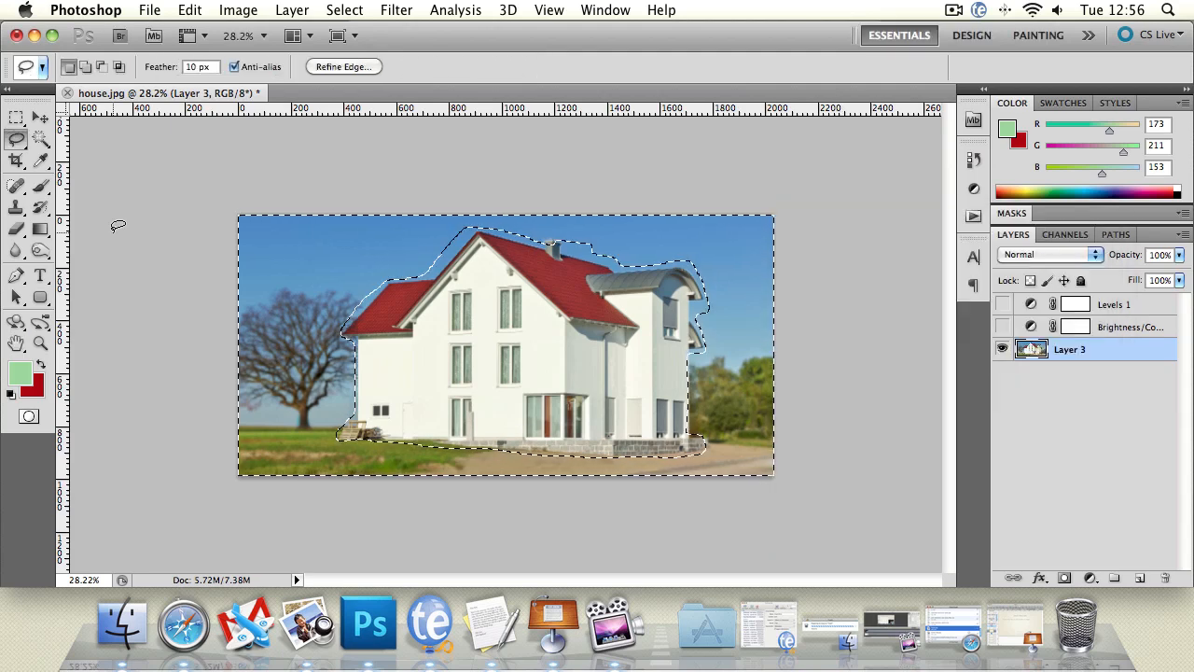
pyautogui.press('super+d')
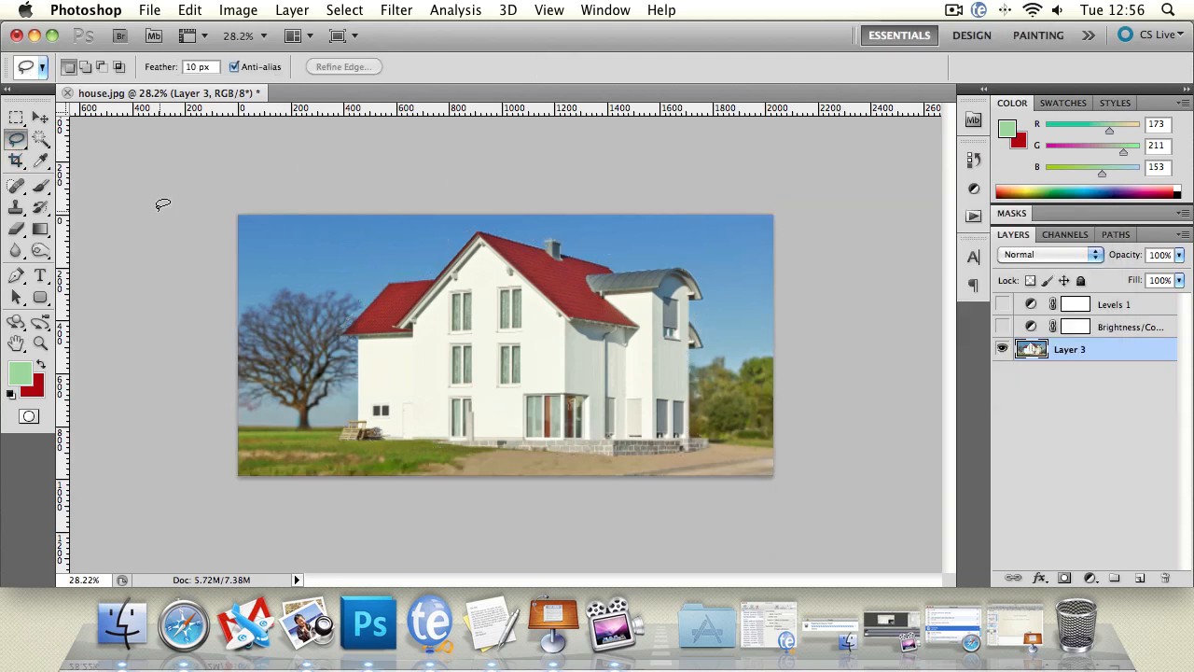
# Step: Choose the History Brush and set its brush size to 86 px
pyautogui.moveTo(40, 207); pyautogui.dragTo(68, 209)
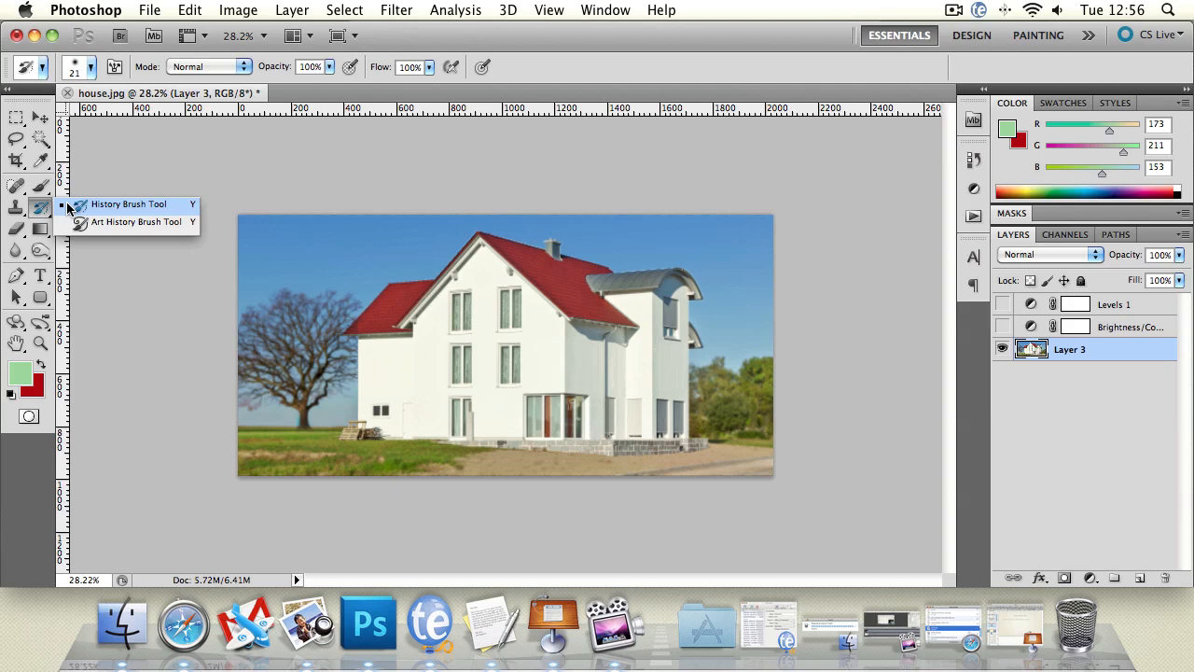
pyautogui.click(68, 207)
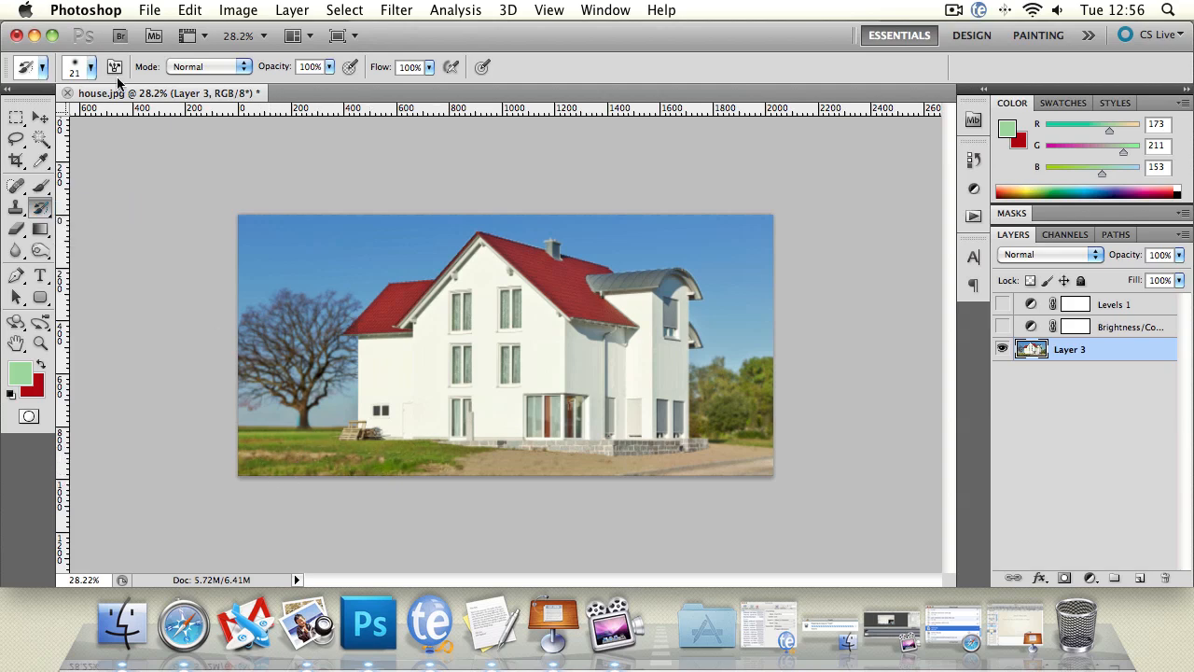
pyautogui.click(90, 67)
pyautogui.moveTo(32, 117); pyautogui.dragTo(62, 117)
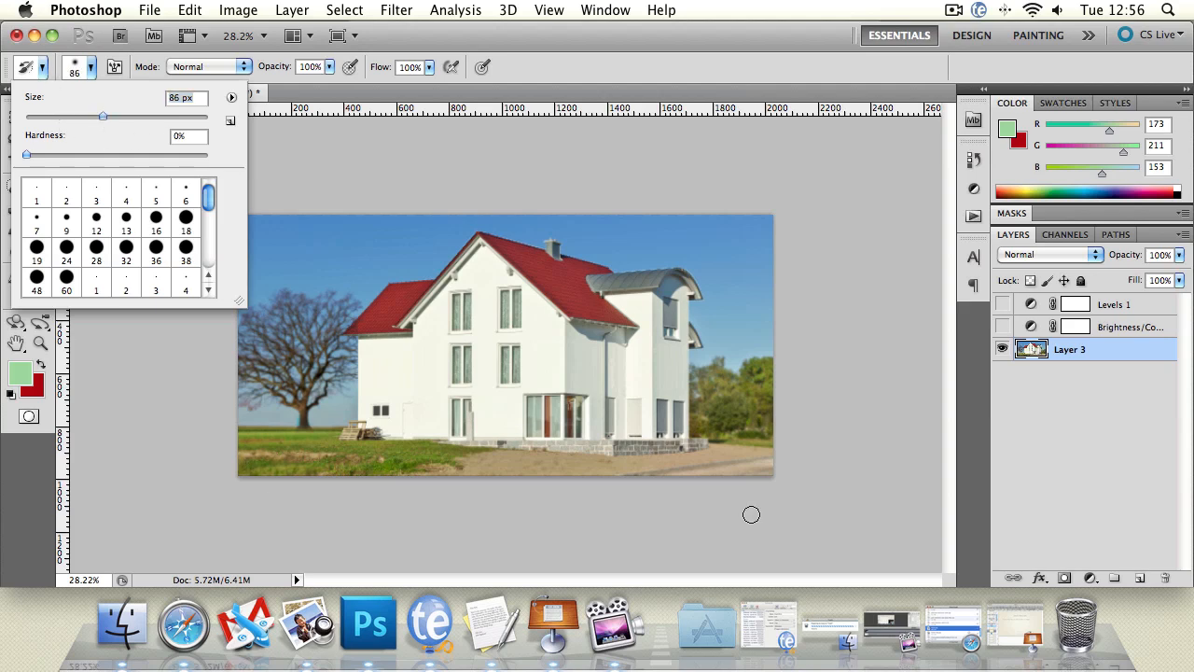
pyautogui.press('Return')
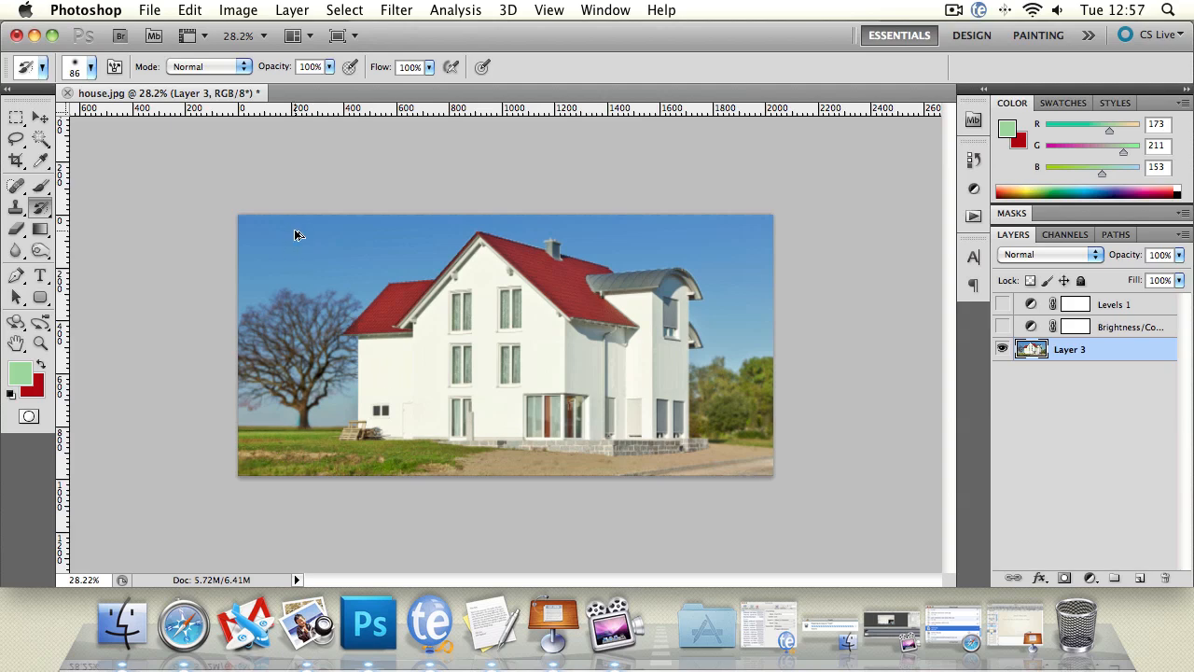
# Step: Undo the Gaussian Blur and restore the background selection around the house
pyautogui.click(391, 10)
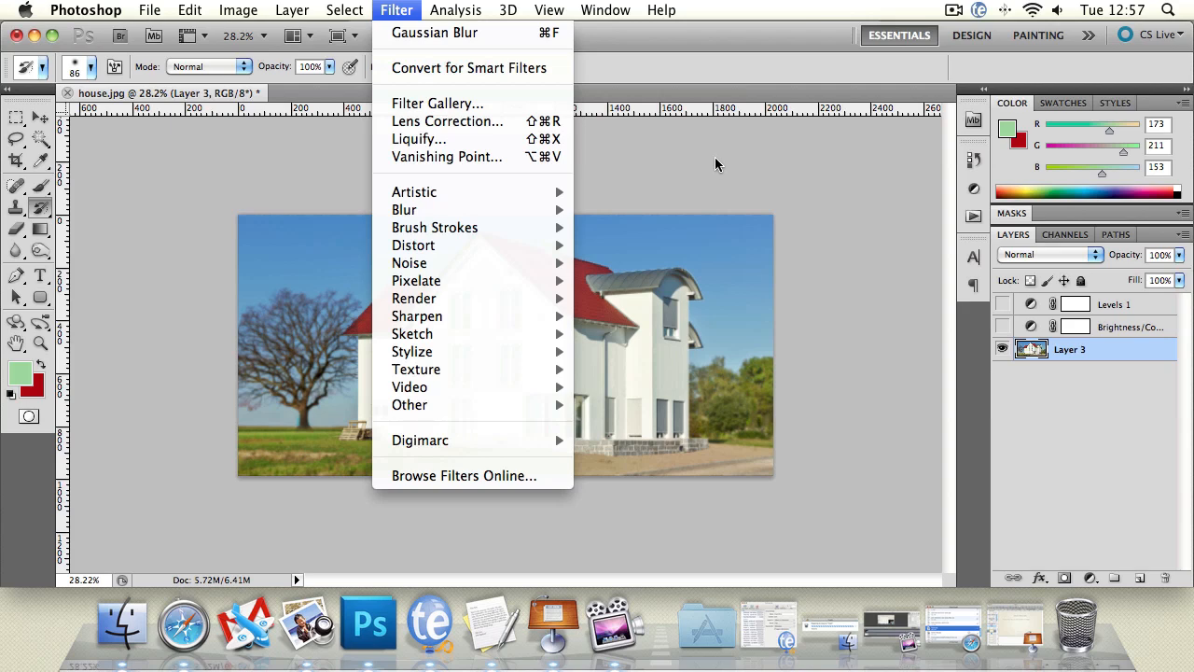
pyautogui.click(803, 282)
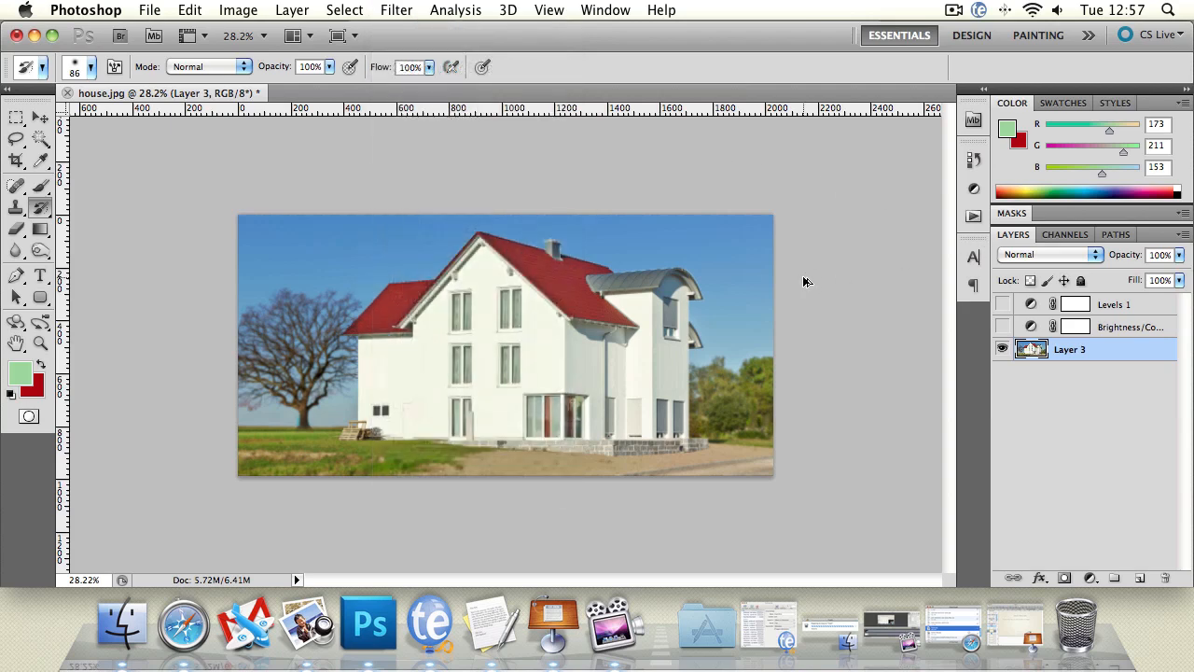
pyautogui.press('alt+super+z')
pyautogui.press('alt+super+z')
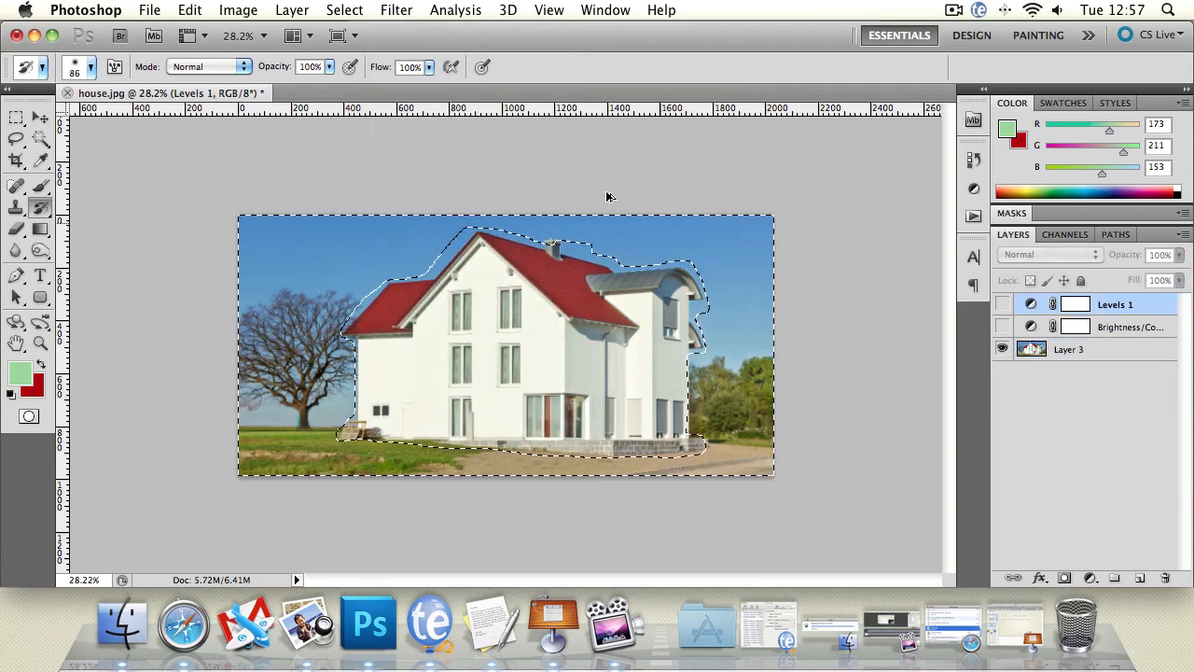
# Step: Apply a Motion Blur to the selected background on Layer 3 with an angle of 0° and a distance of 73 pixels
pyautogui.click(396, 9)
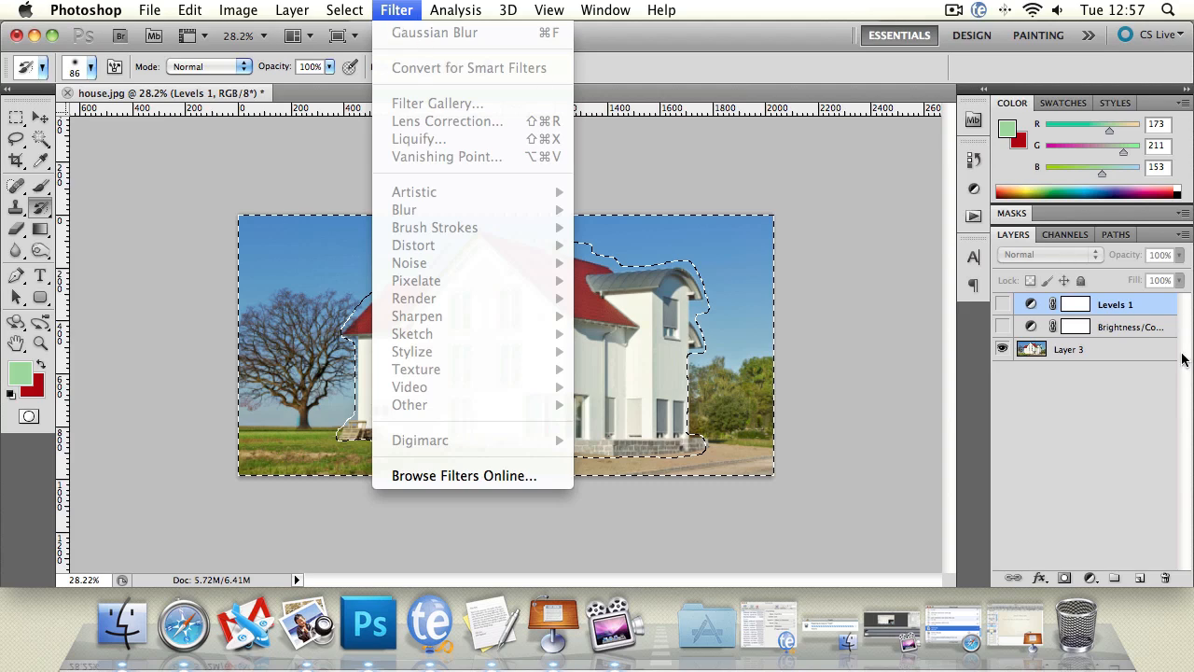
pyautogui.click(1032, 355)
pyautogui.click(396, 8)
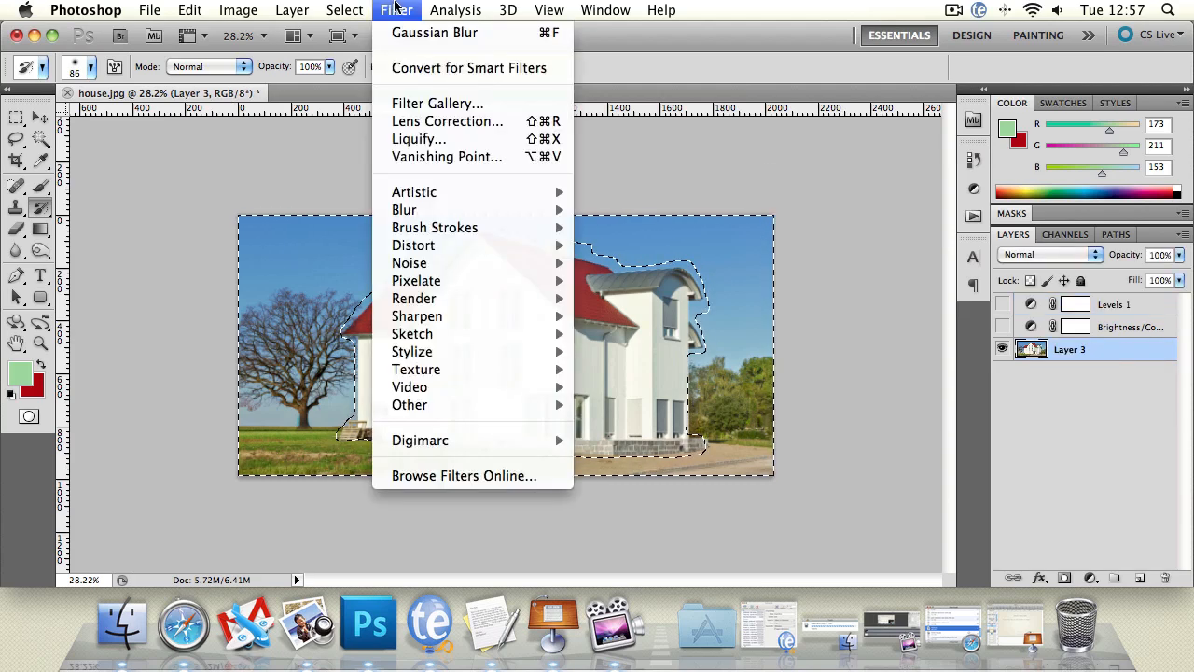
pyautogui.moveTo(439, 196)
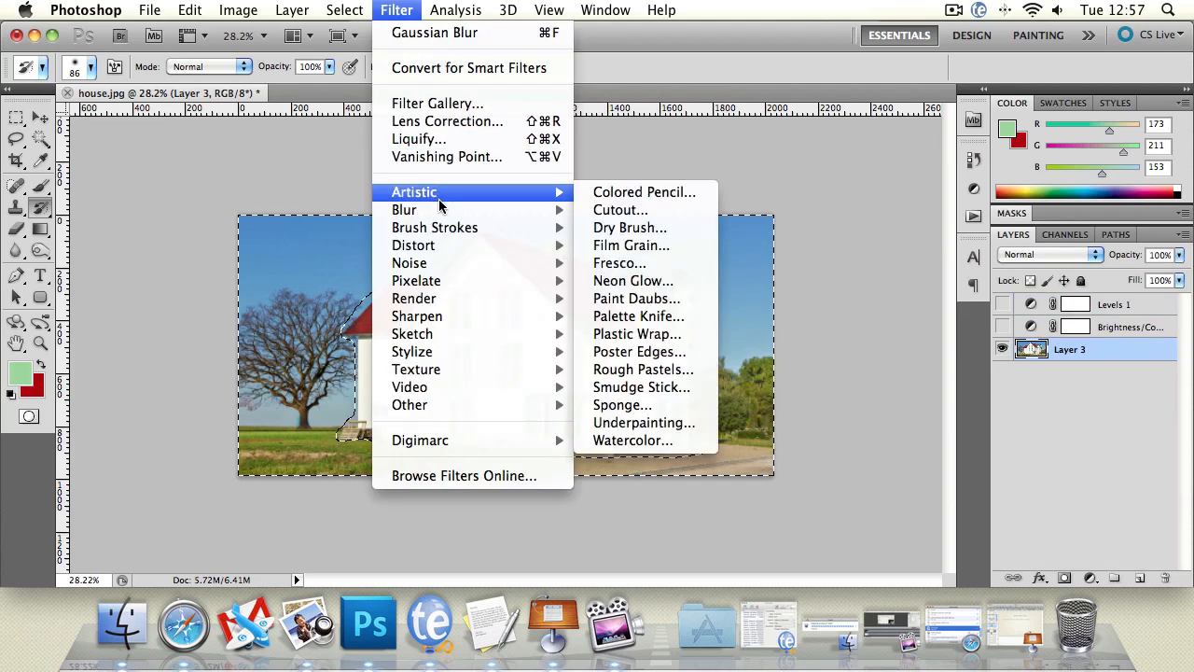
pyautogui.click(644, 317)
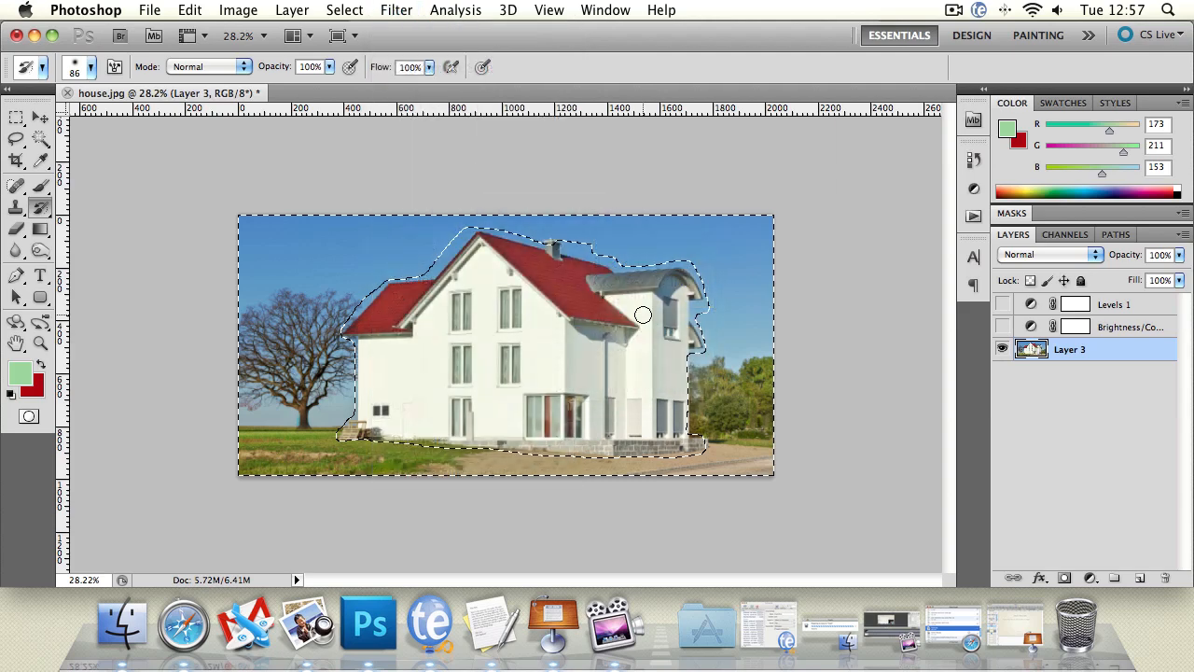
pyautogui.moveTo(554, 103); pyautogui.dragTo(931, 177)
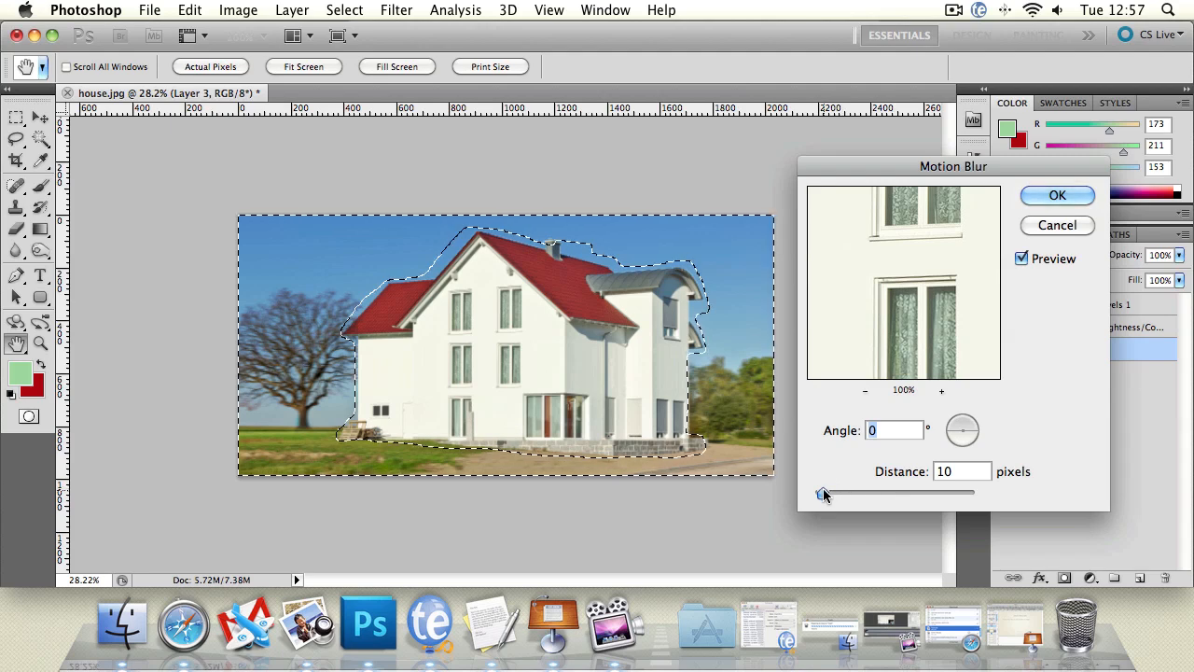
pyautogui.moveTo(823, 493); pyautogui.dragTo(867, 494)
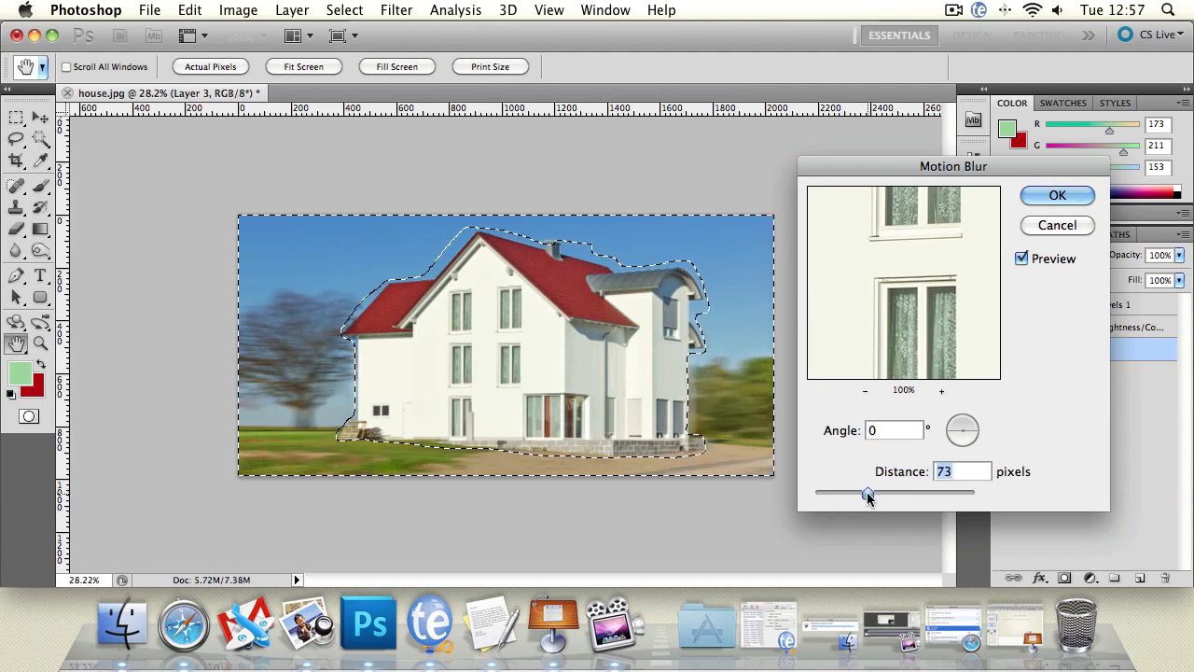
pyautogui.click(1058, 194)
# Step: Lasso the left and right edges of the house in place of the old selection, reapply the Motion Blur there, and deselect
pyautogui.press('l')
pyautogui.click(463, 214)
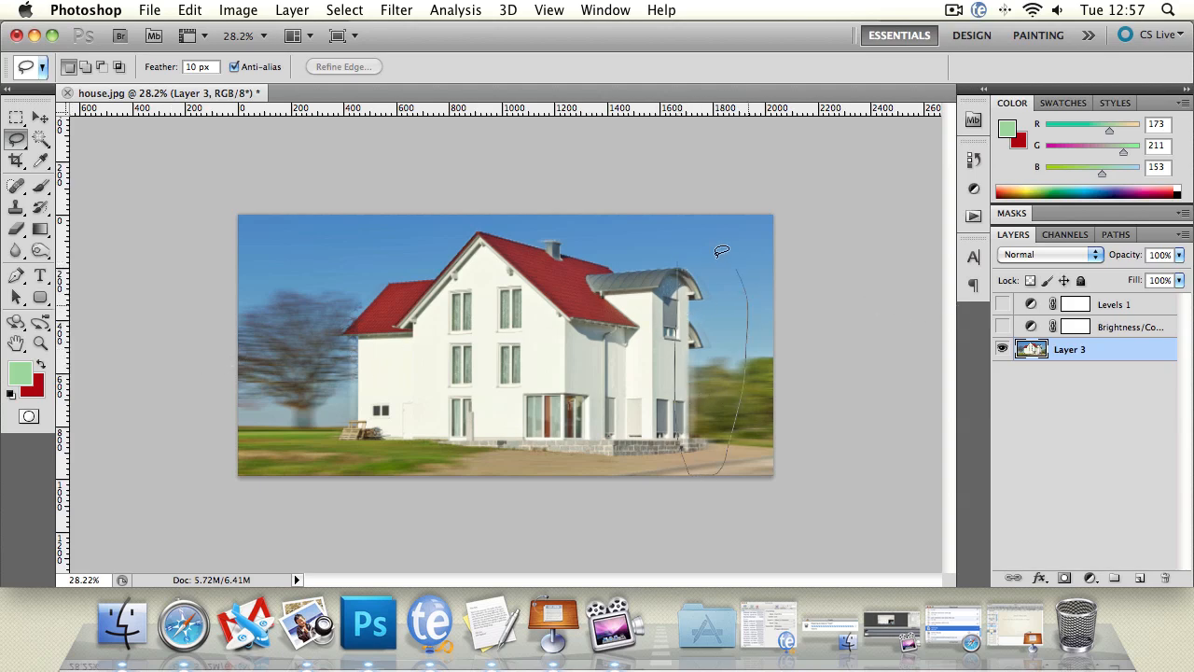
pyautogui.moveTo(679, 262); pyautogui.dragTo(680, 264)
pyautogui.moveTo(333, 253)
pyautogui.mouseDown()
pyautogui.moveTo(395, 440)
pyautogui.moveTo(315, 399)
pyautogui.moveTo(327, 258)
pyautogui.mouseUp()
pyautogui.click(385, 9)
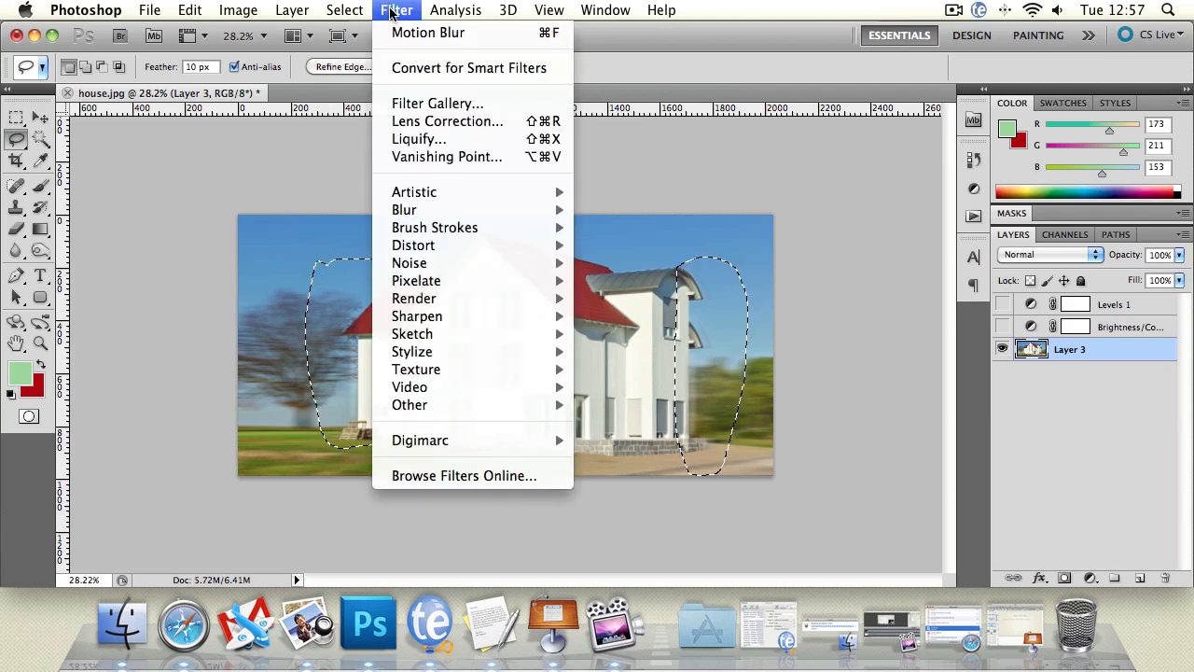
pyautogui.click(398, 33)
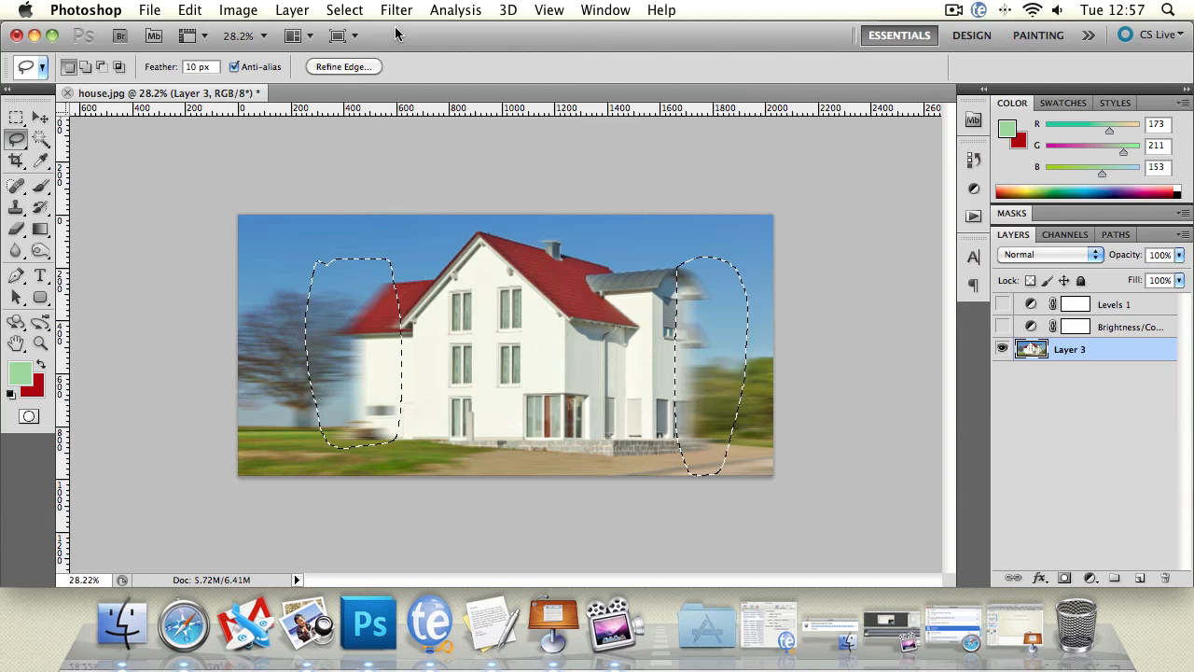
pyautogui.click(397, 11)
pyautogui.click(746, 323)
pyautogui.click(717, 325)
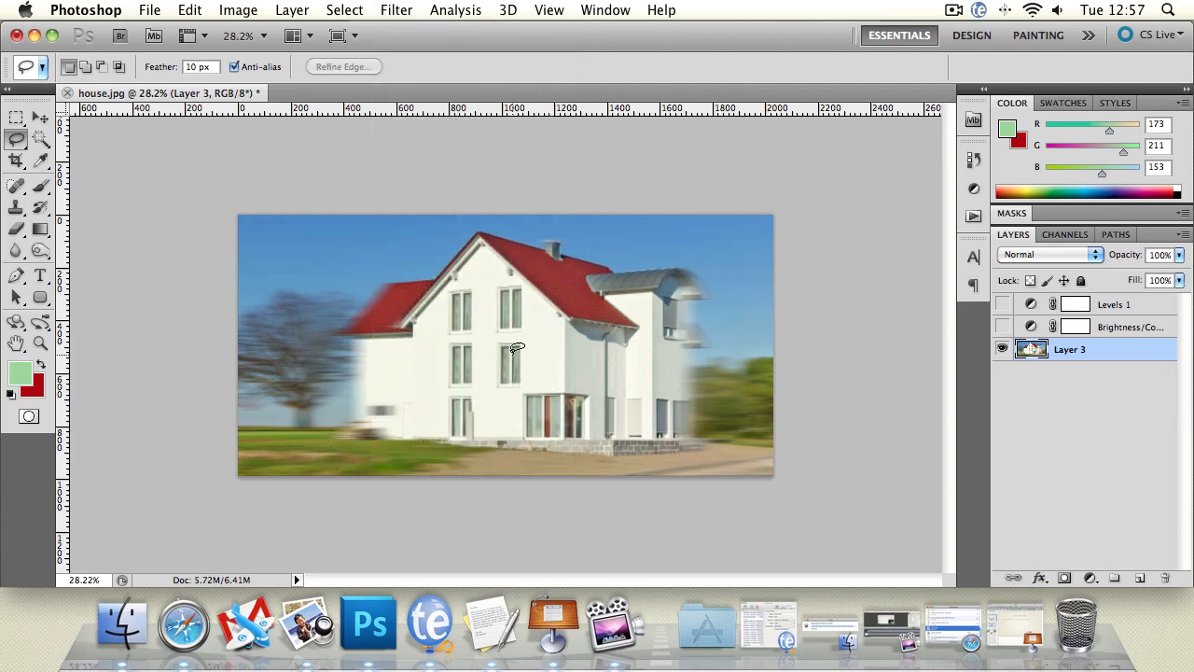
# Step: Undo both Motion Blurs and the edge selections back to the background selection around the house
pyautogui.press('alt+super+z')
pyautogui.press('alt+super+z')
pyautogui.press('alt+super+z')
pyautogui.press('alt+super+z')
pyautogui.press('alt+super+z')
pyautogui.press('alt+super+z')
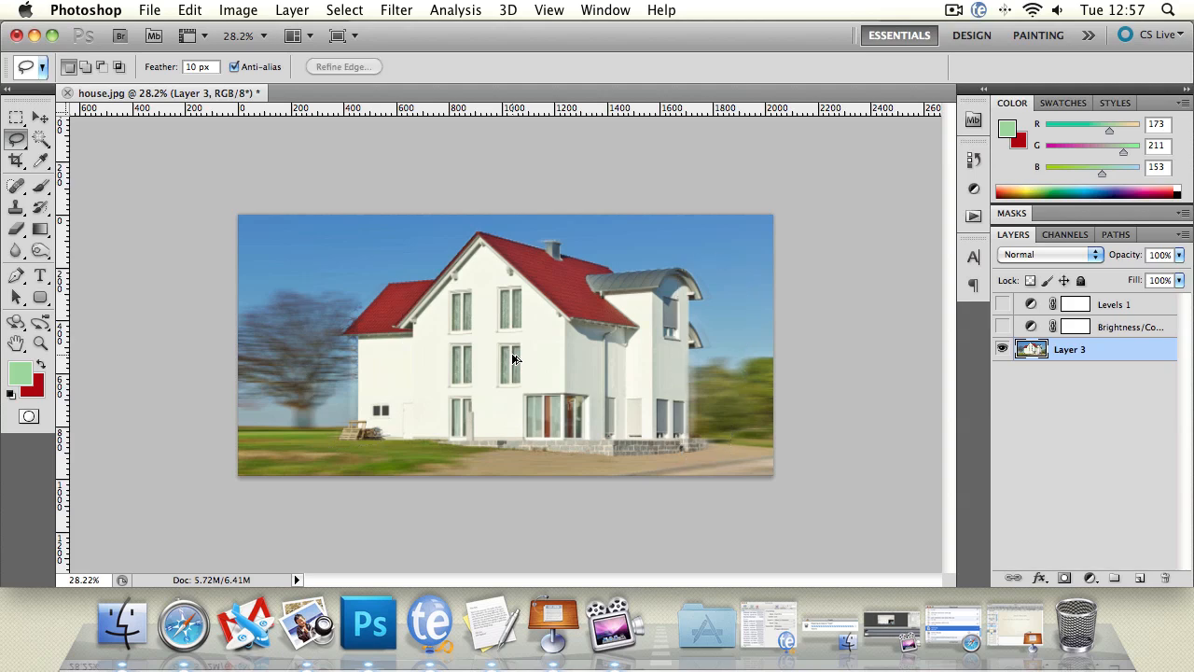
# Step: Apply a Radial Blur to the selected background on Layer 3 with an amount of 47, the Spin method and Good quality
pyautogui.click(403, 9)
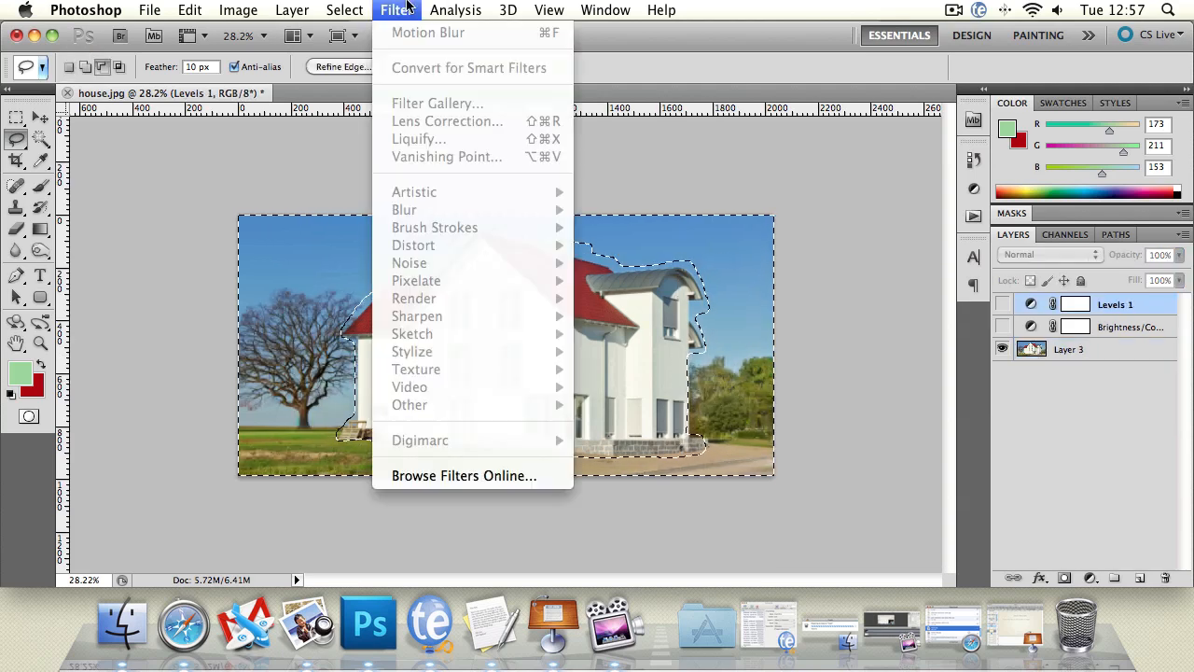
pyautogui.click(1080, 349)
pyautogui.click(1080, 349)
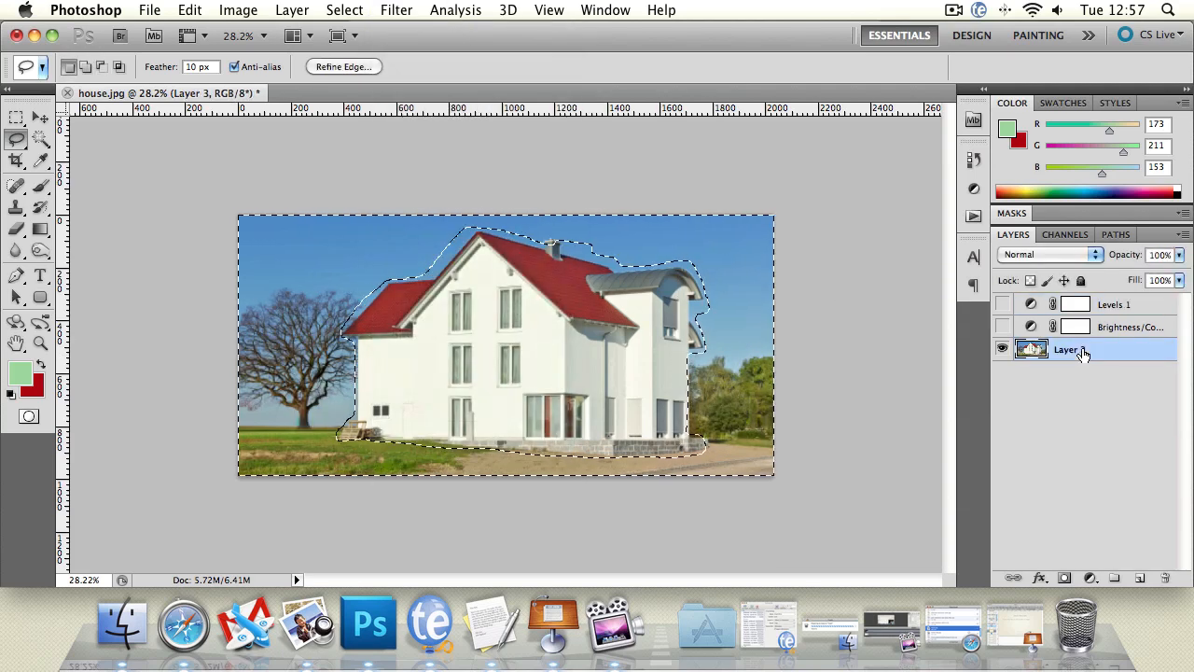
pyautogui.click(396, 9)
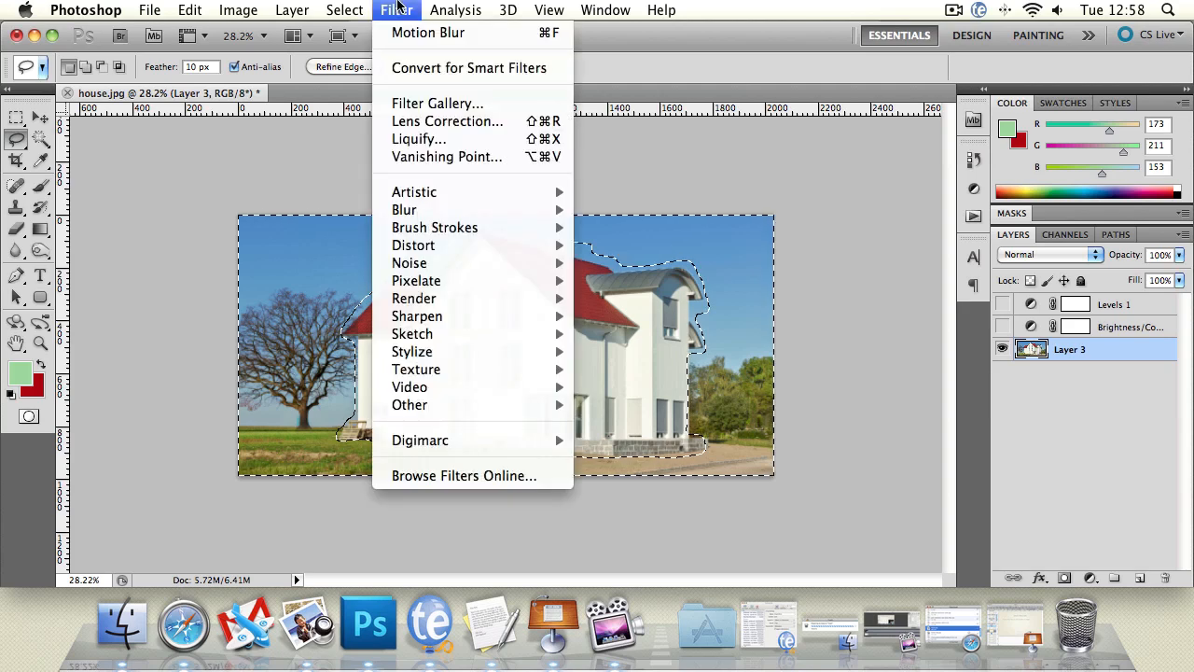
pyautogui.moveTo(461, 217)
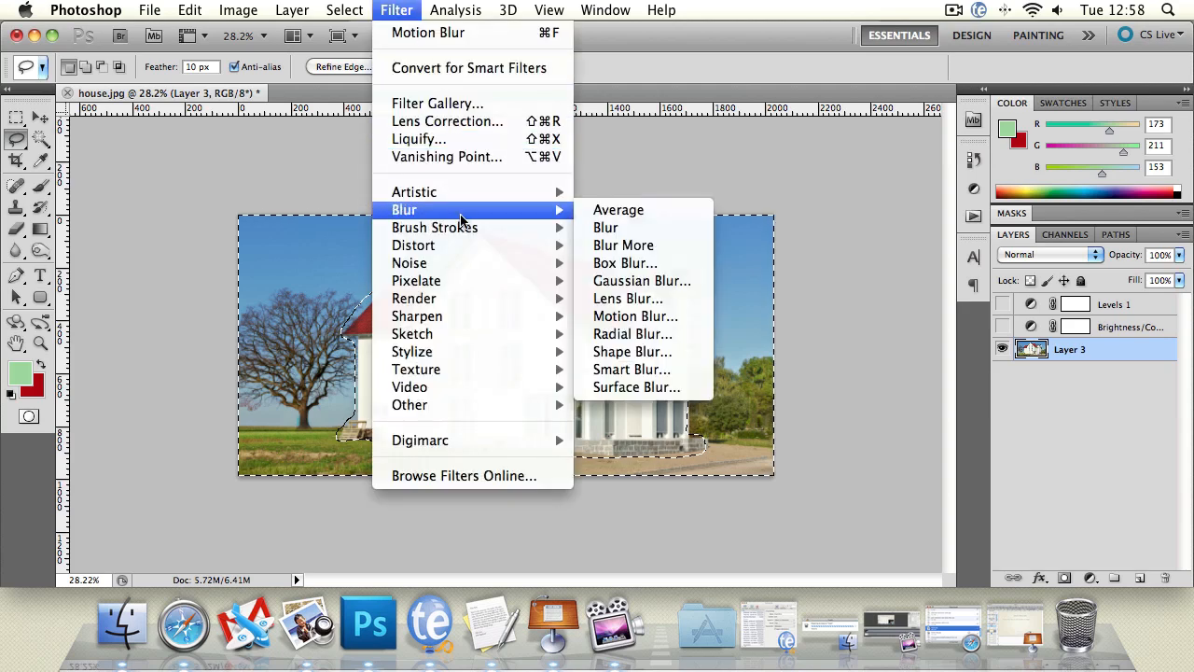
pyautogui.click(644, 334)
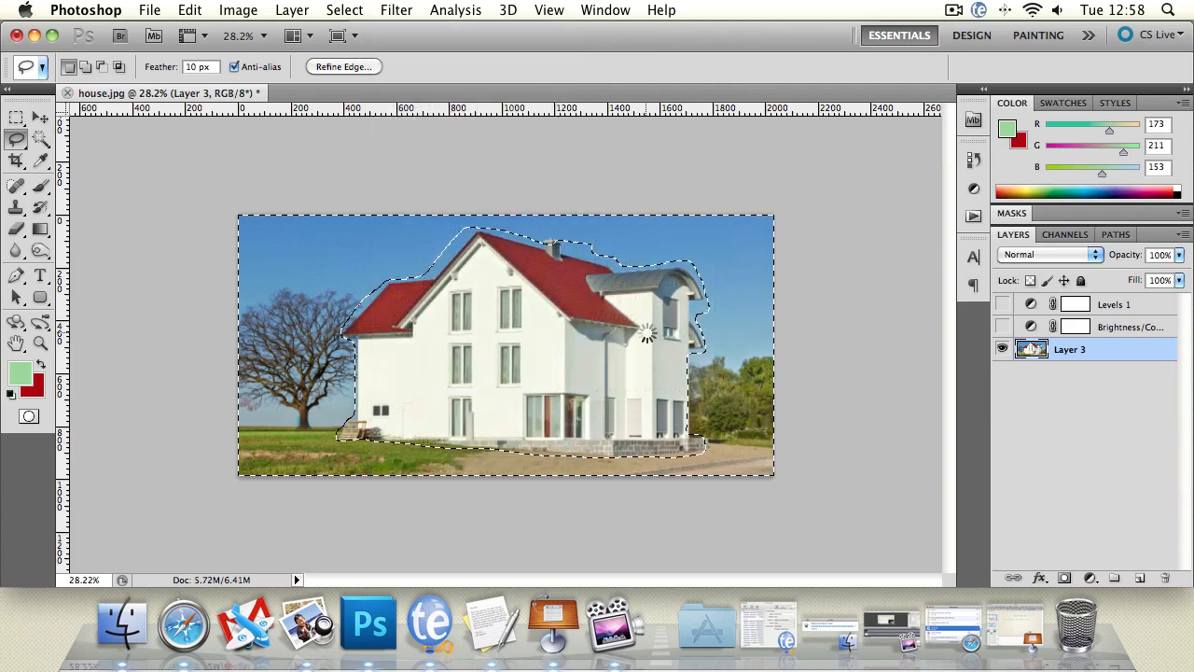
pyautogui.moveTo(780, 347); pyautogui.dragTo(992, 251)
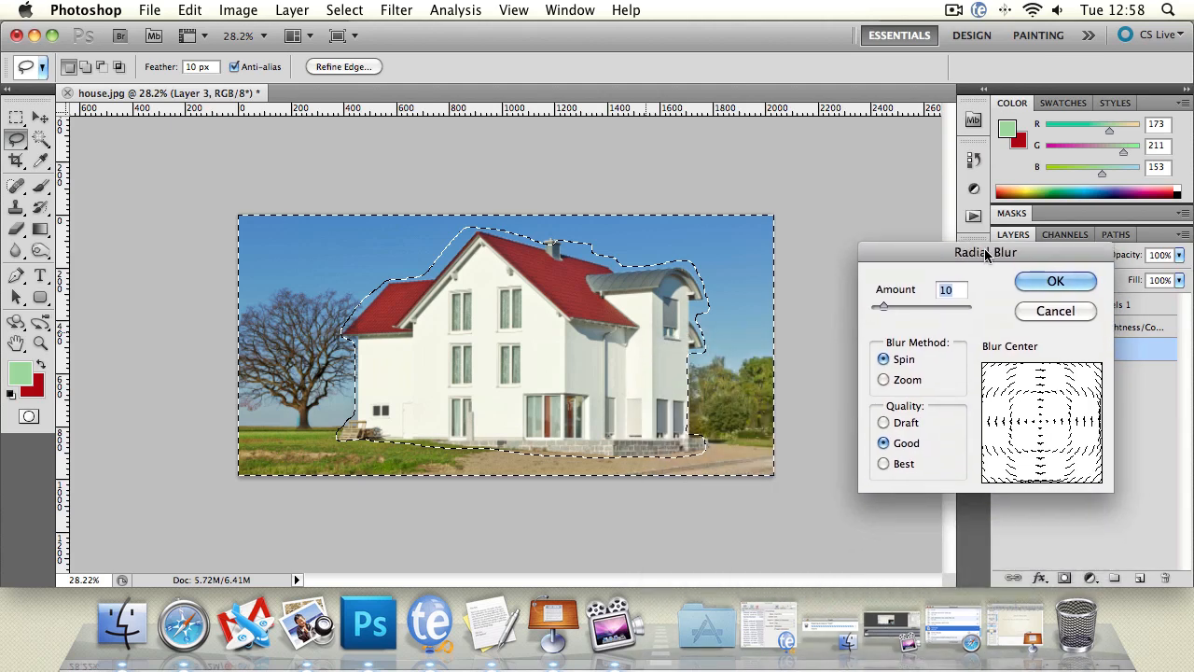
pyautogui.moveTo(882, 306); pyautogui.dragTo(918, 306)
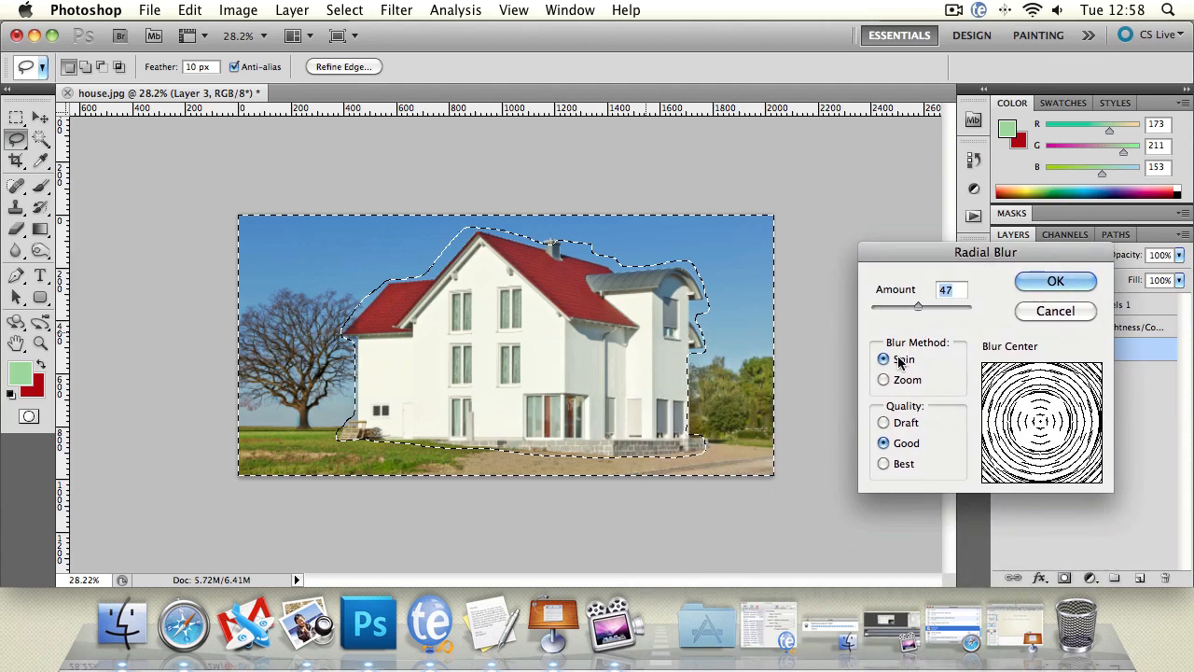
pyautogui.click(1053, 281)
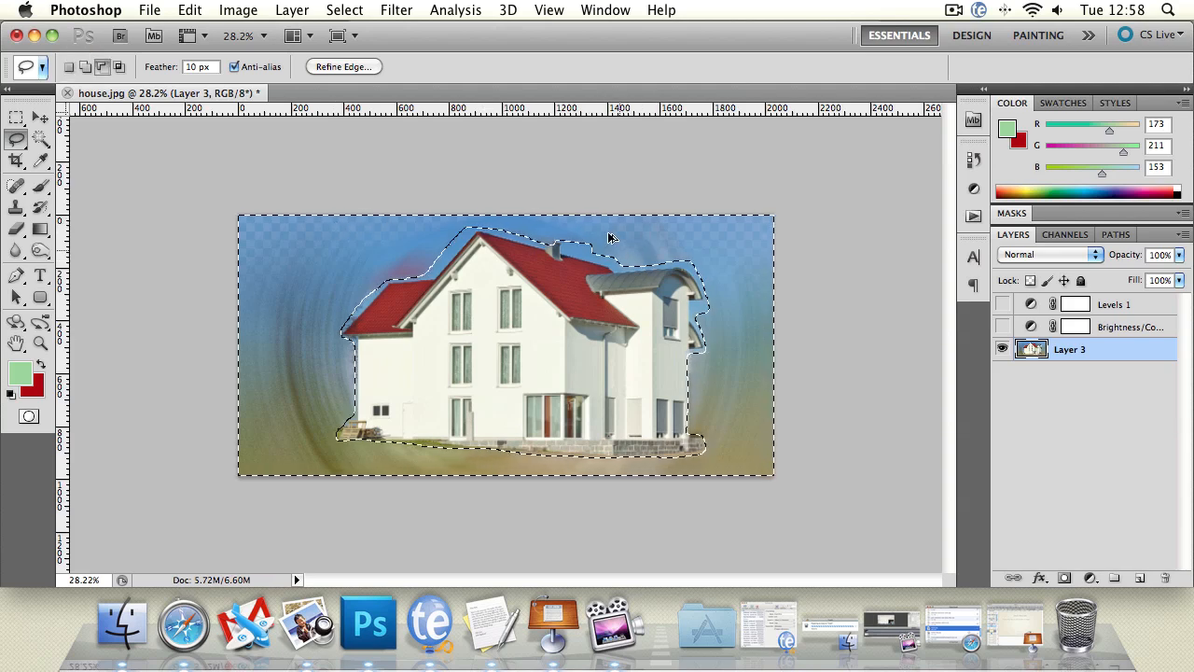
# Step: Undo the Radial Blur and reapply it to the Layer 3 background with an amount of 15, keeping the Spin method
pyautogui.press('super+z')
pyautogui.click(396, 10)
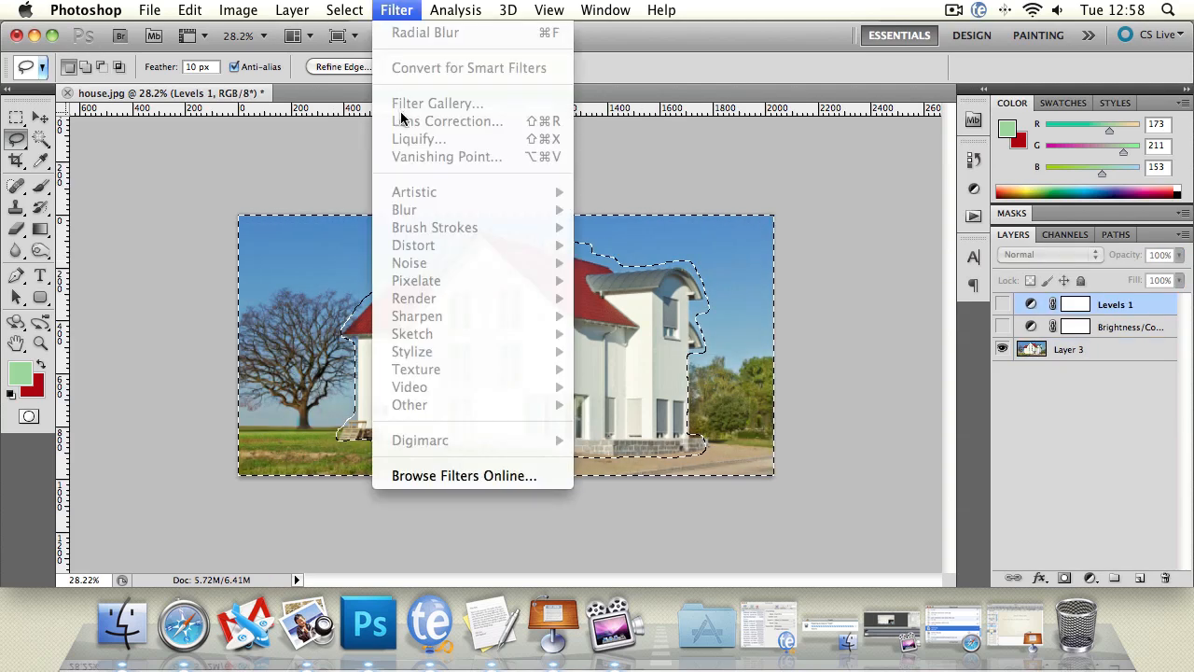
pyautogui.click(1111, 349)
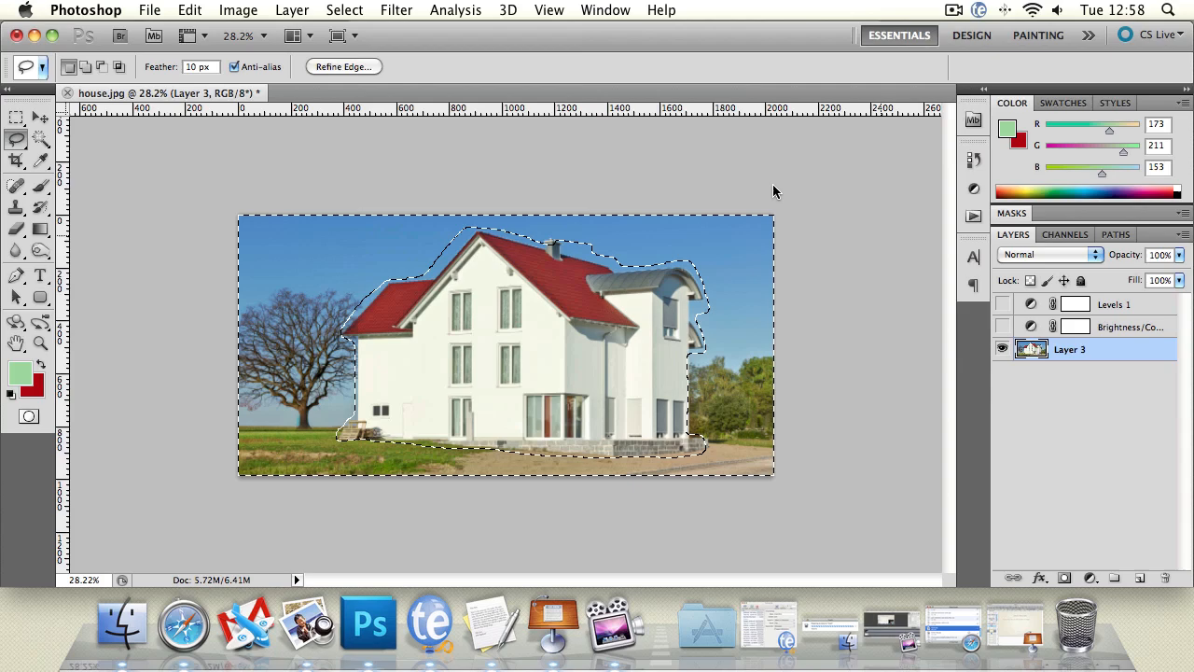
pyautogui.click(419, 9)
pyautogui.moveTo(467, 210)
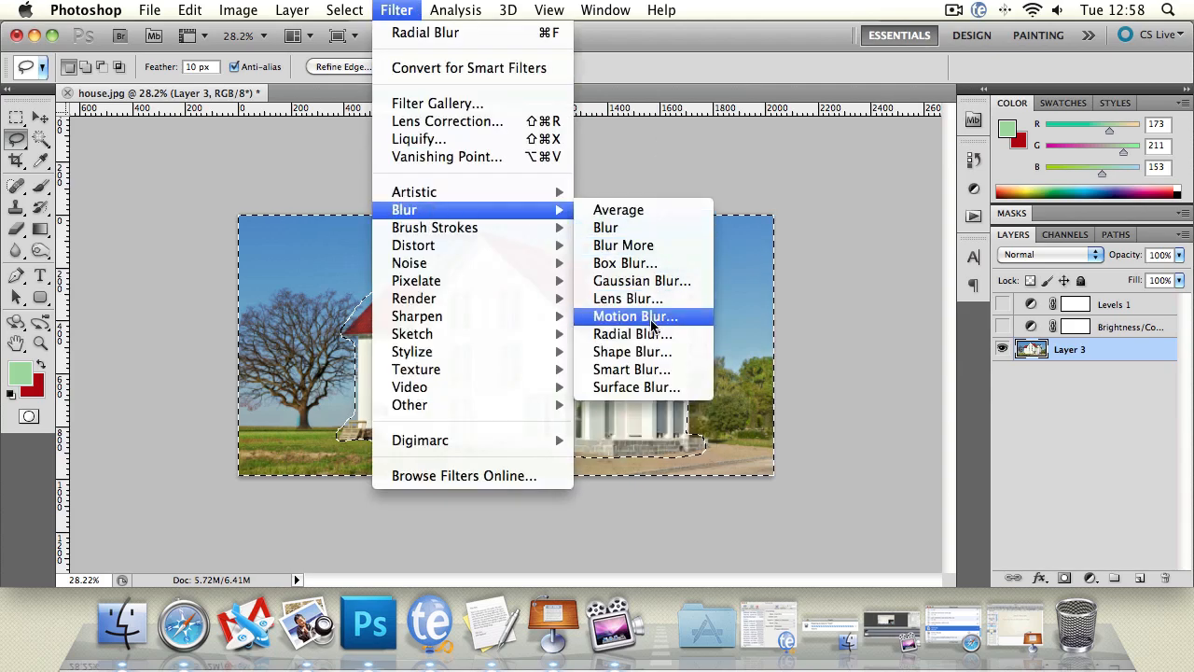
pyautogui.click(653, 335)
pyautogui.moveTo(921, 311); pyautogui.dragTo(893, 314)
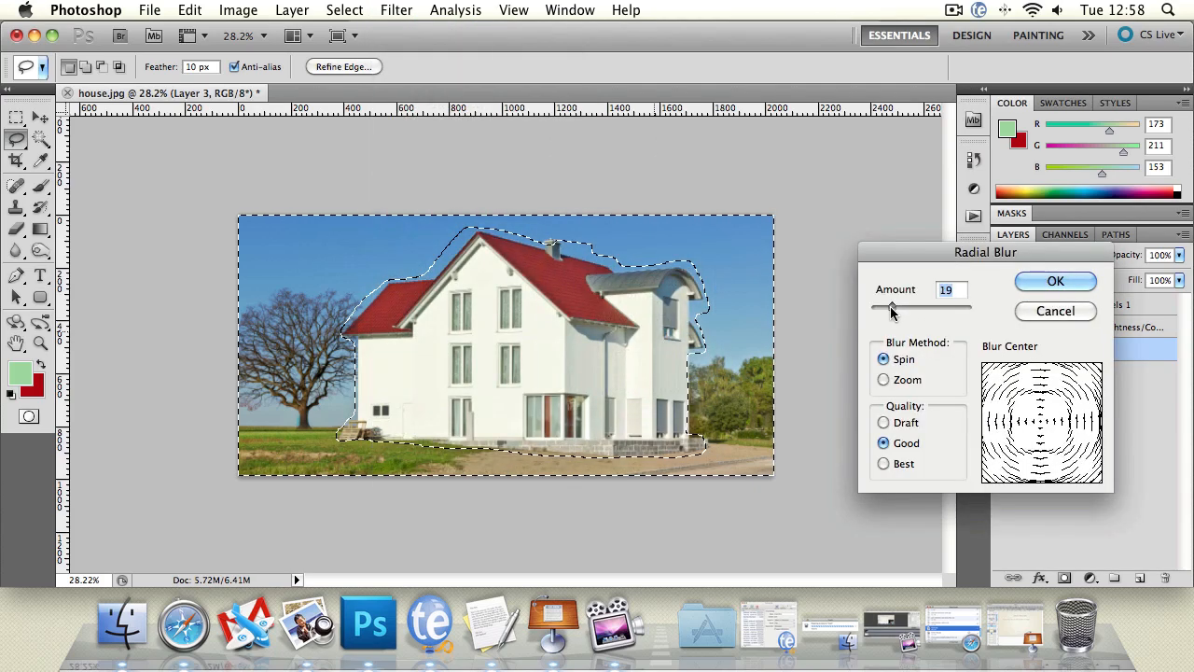
pyautogui.click(1055, 281)
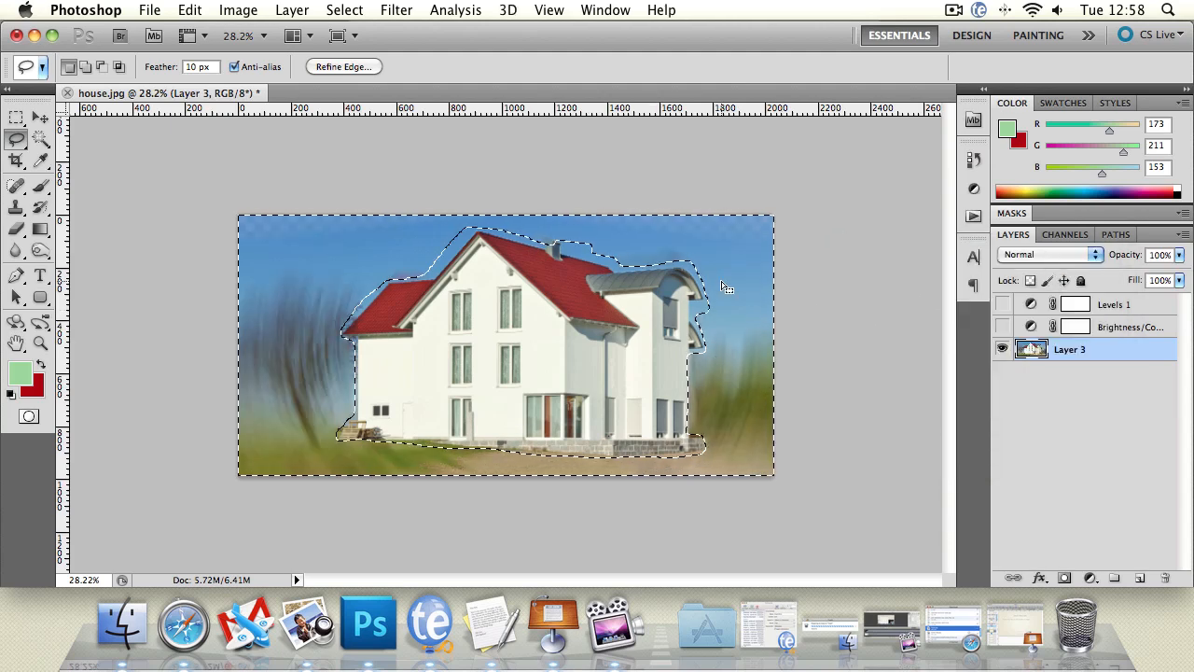
# Step: Undo the Spin Radial Blur and delete the Levels 1 and Brightness/Contrast adjustment layers
pyautogui.press('super+z')
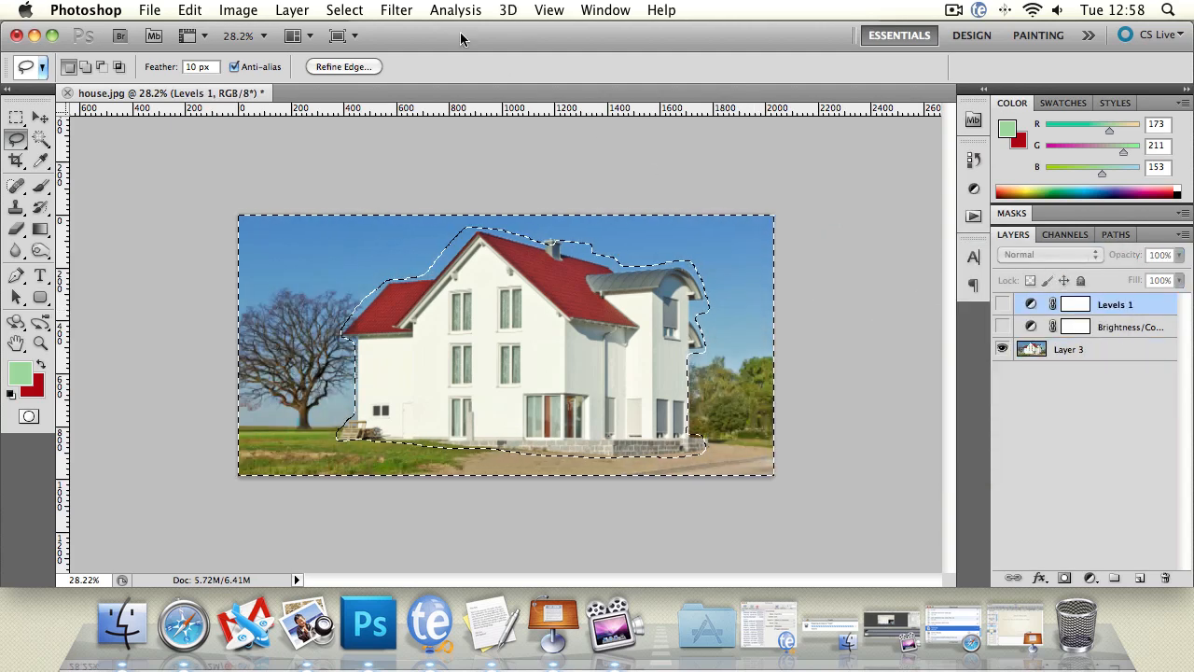
pyautogui.click(397, 10)
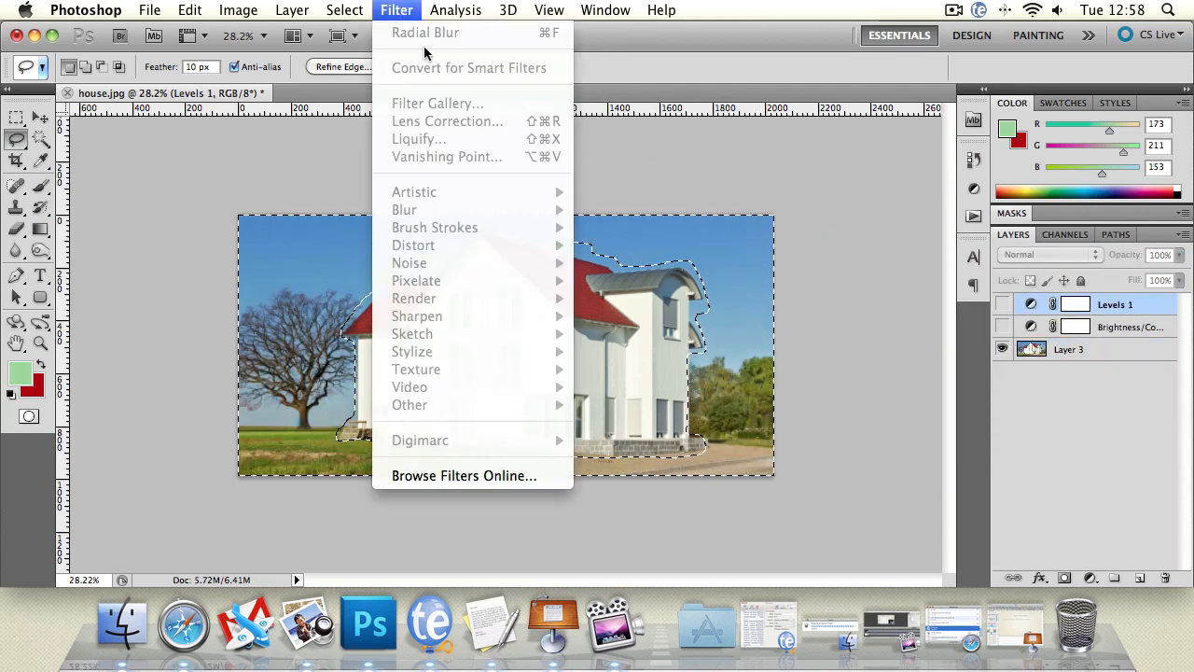
pyautogui.click(1051, 295)
pyautogui.keyDown('shift'); pyautogui.click(1138, 331); pyautogui.keyUp('shift')
pyautogui.moveTo(1138, 330); pyautogui.dragTo(1166, 577)
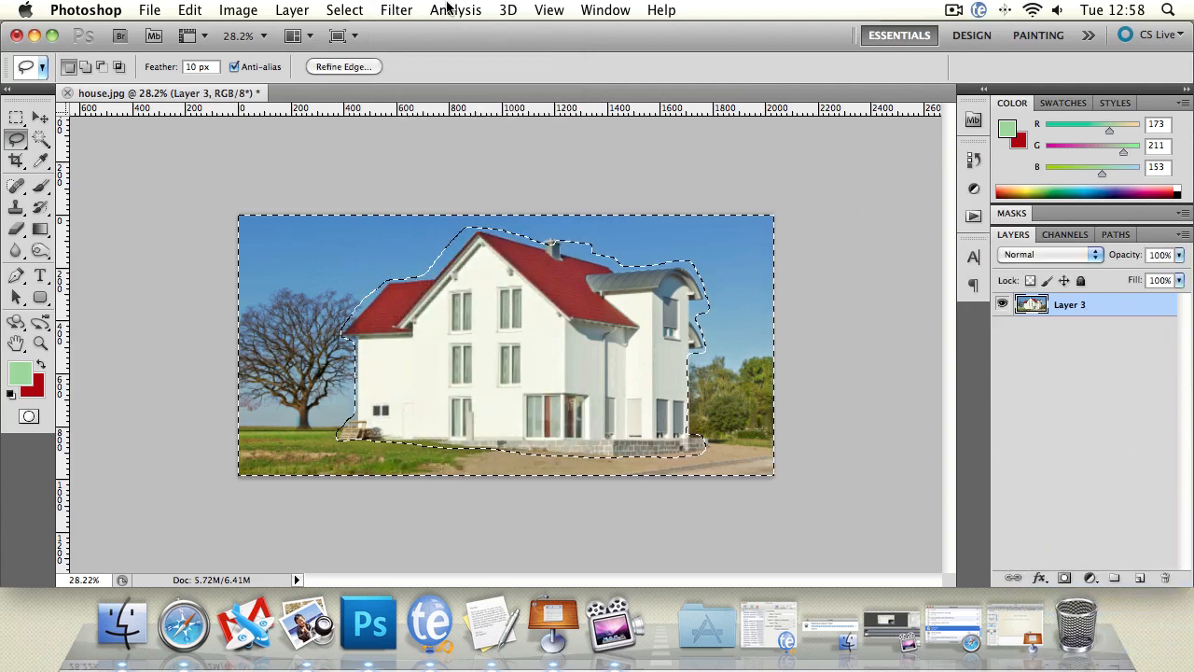
# Step: Try a Zoom Radial Blur with an amount of 15 and Good quality on the background, and undo back to the background selection
pyautogui.click(397, 11)
pyautogui.moveTo(446, 209)
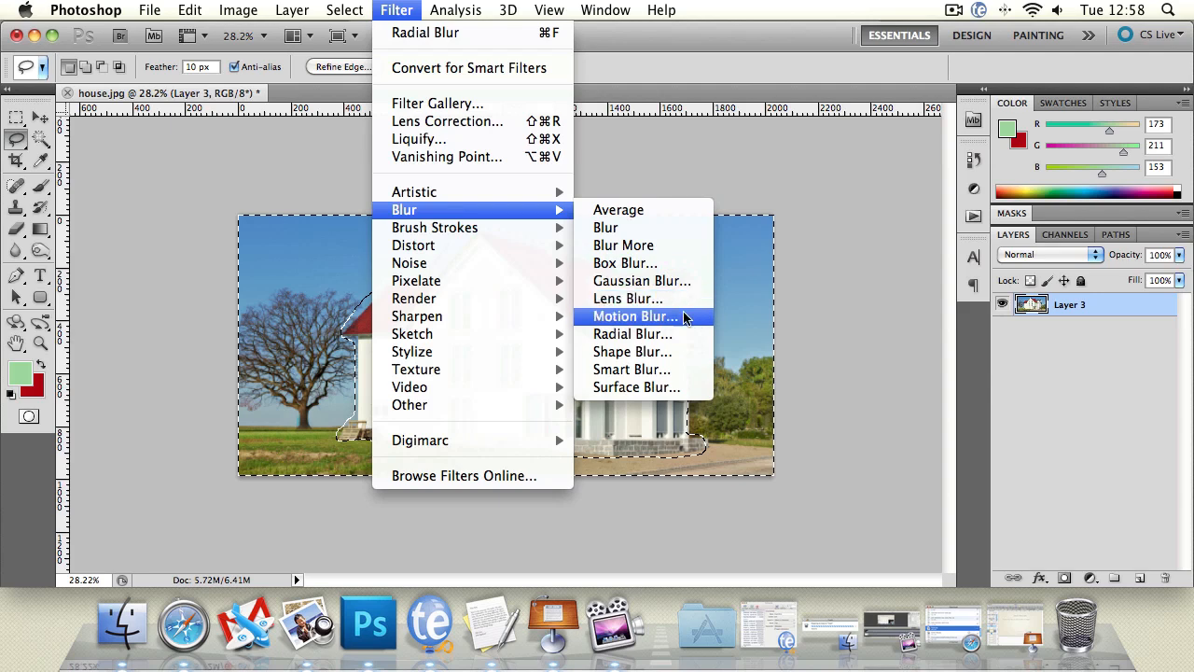
pyautogui.click(666, 335)
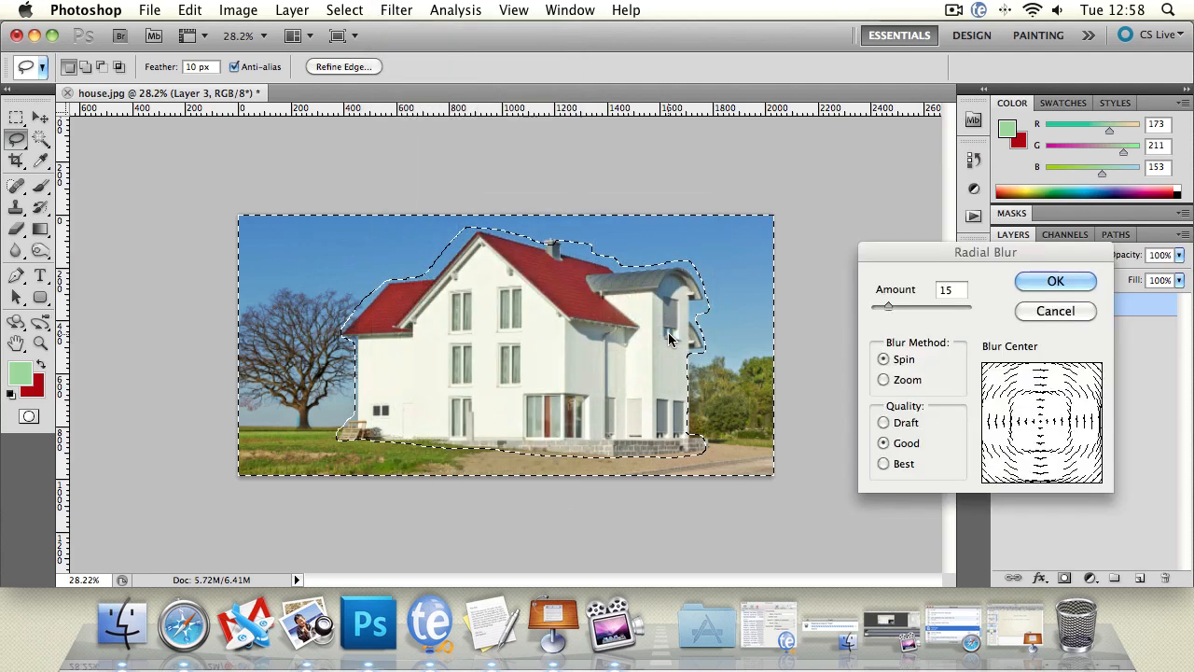
pyautogui.click(884, 380)
pyautogui.moveTo(915, 252); pyautogui.dragTo(721, 108)
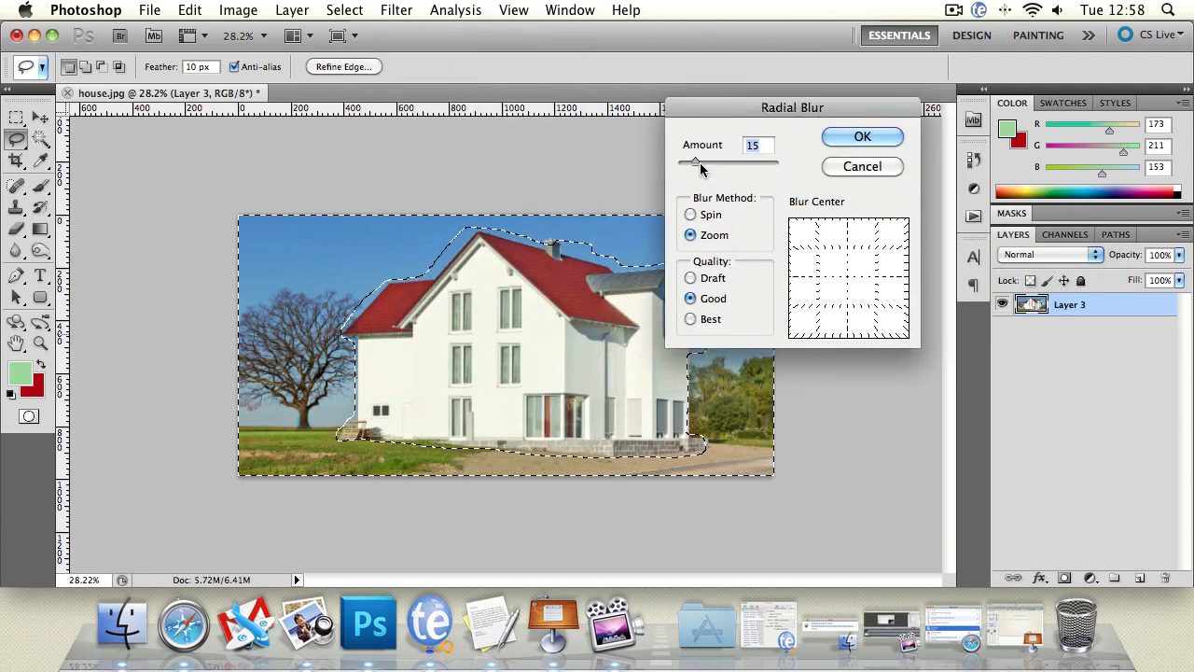
pyautogui.click(878, 137)
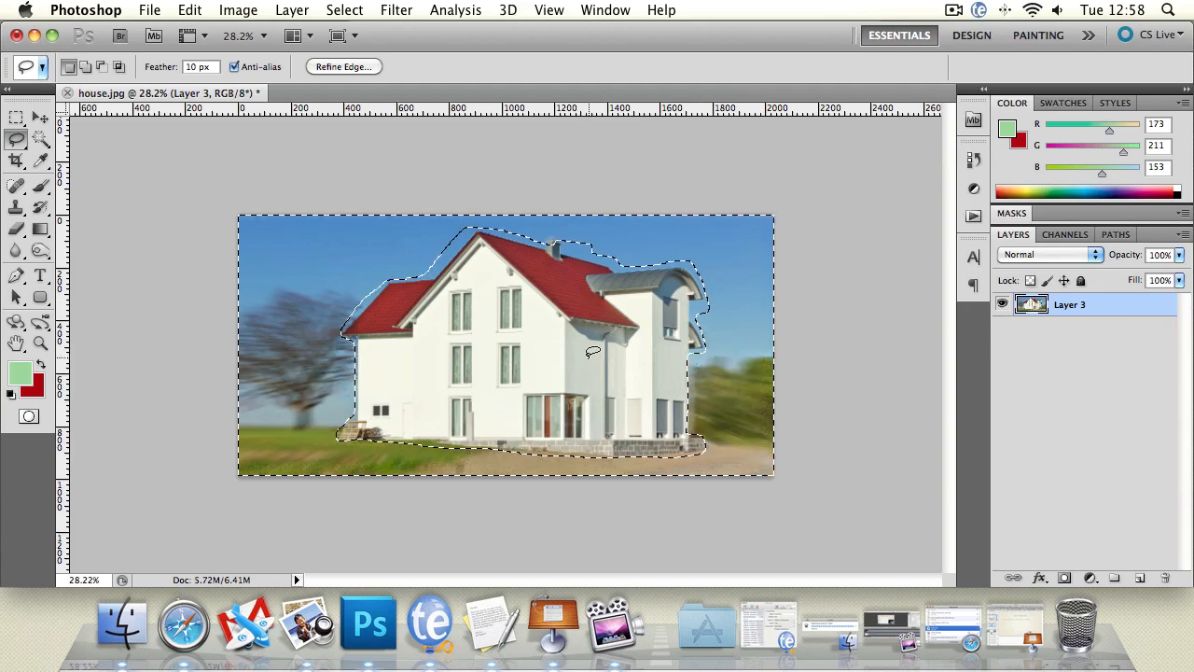
pyautogui.click(320, 285)
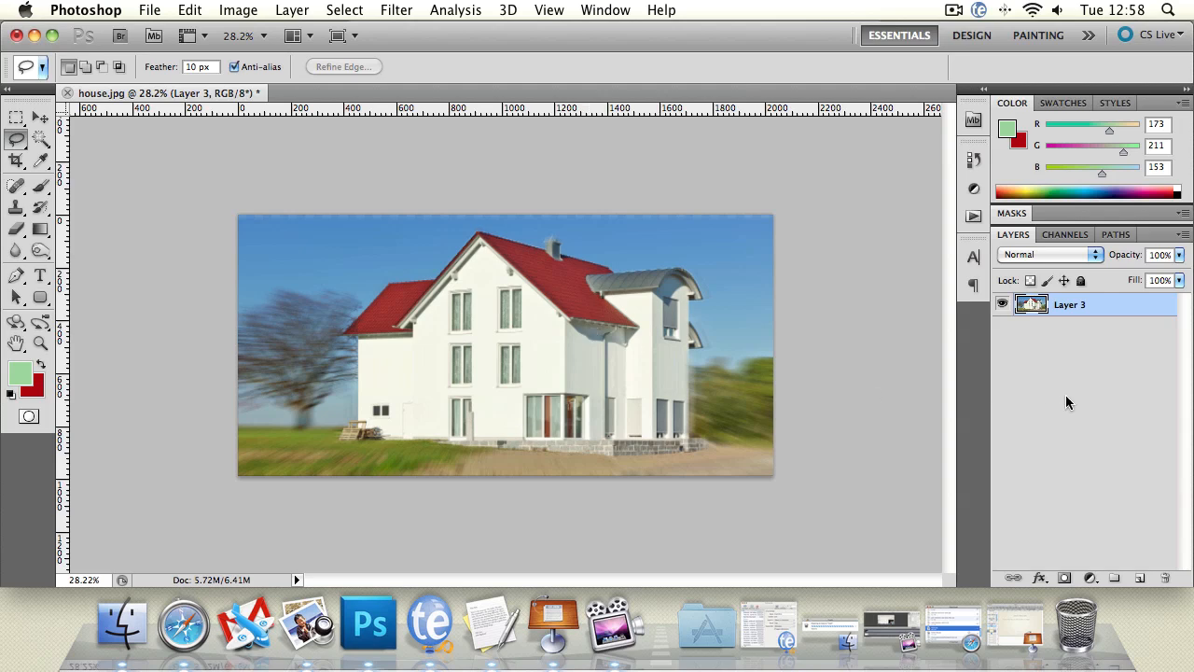
pyautogui.press('alt+super+z')
pyautogui.press('alt+super+z')
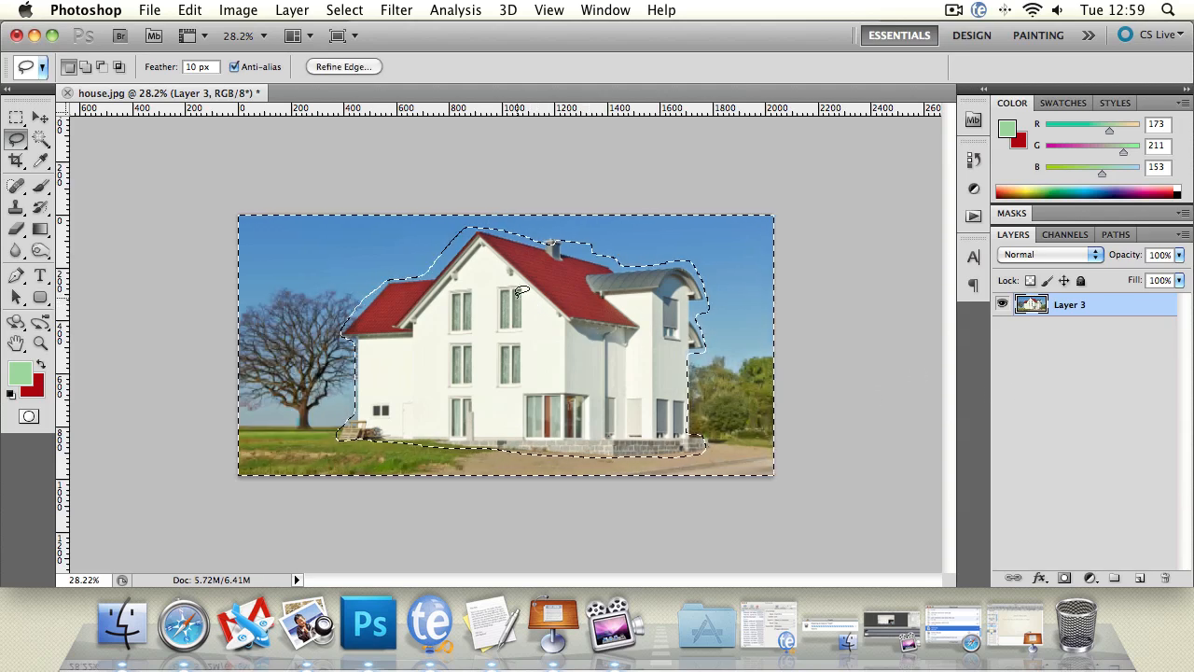
# Step: Apply the Mosaic filter to the selected background with a cell size of 30 square and deselect
pyautogui.click(410, 7)
pyautogui.moveTo(392, 191)
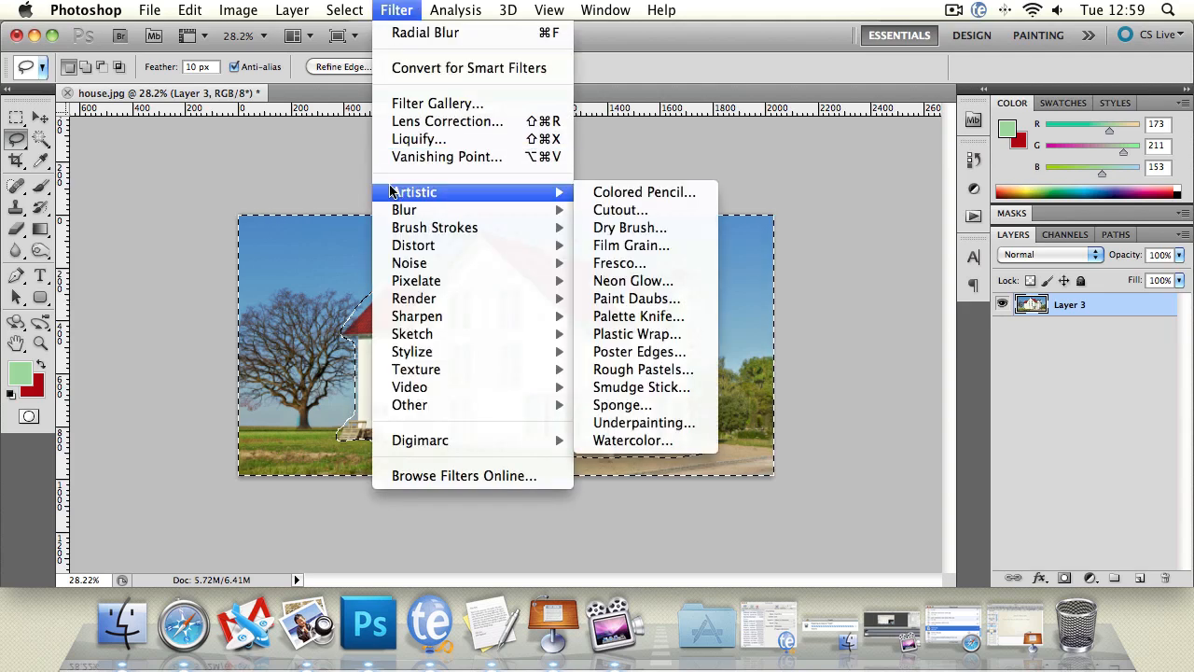
pyautogui.moveTo(485, 285)
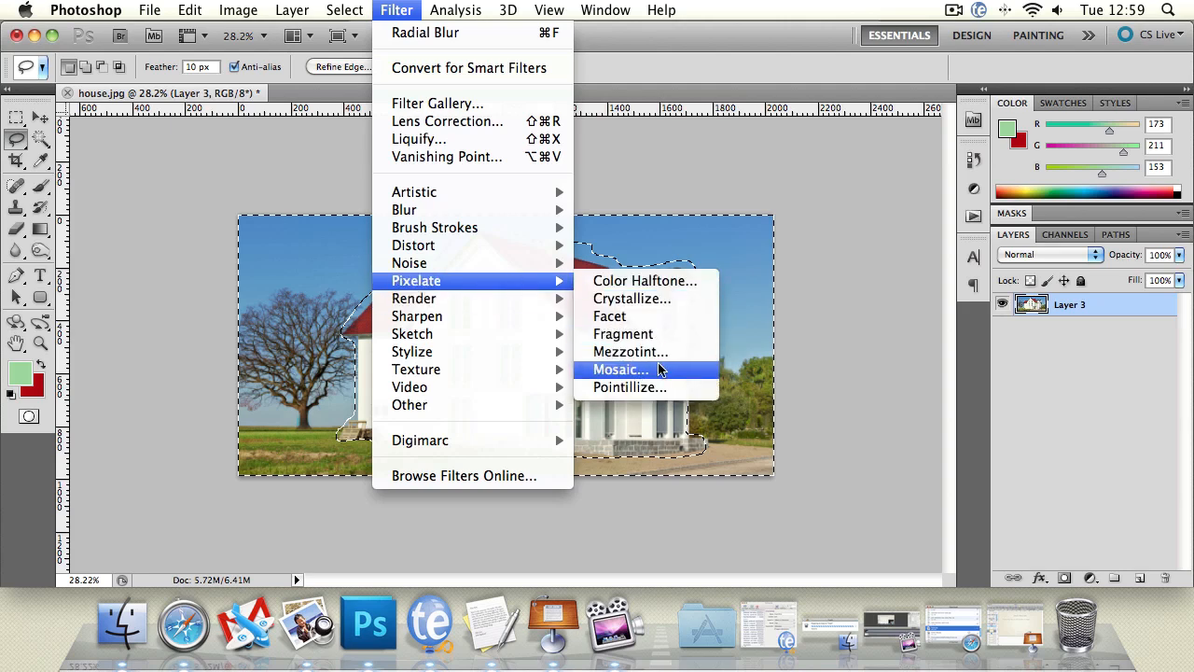
pyautogui.click(658, 370)
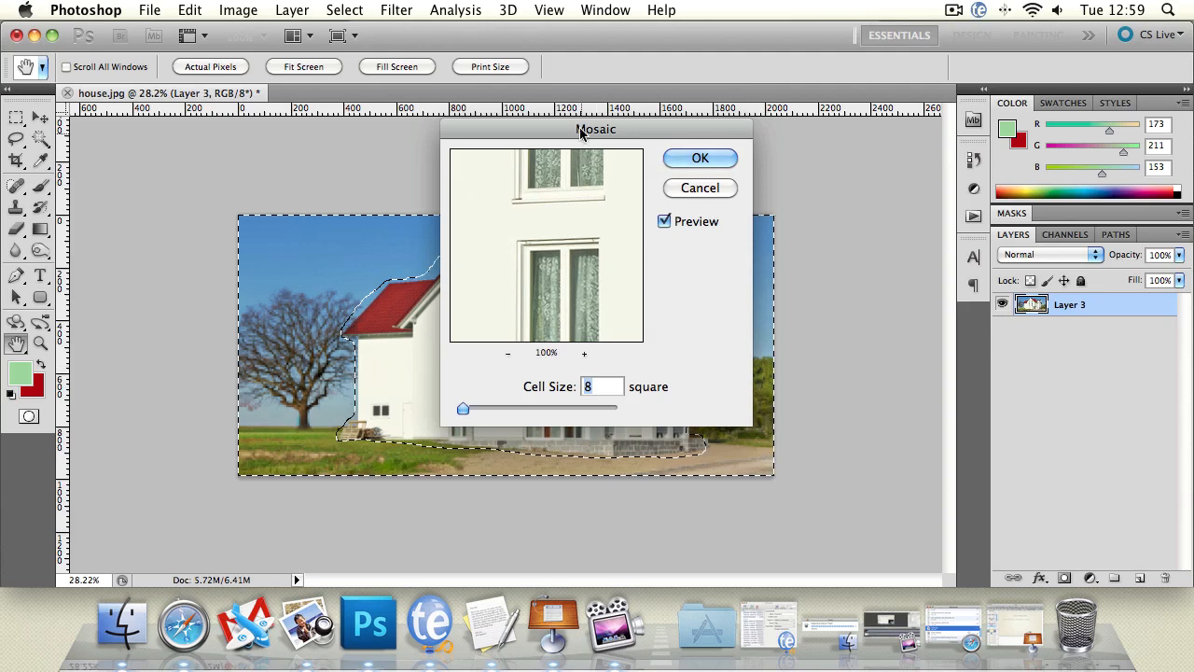
pyautogui.moveTo(581, 125); pyautogui.dragTo(904, 211)
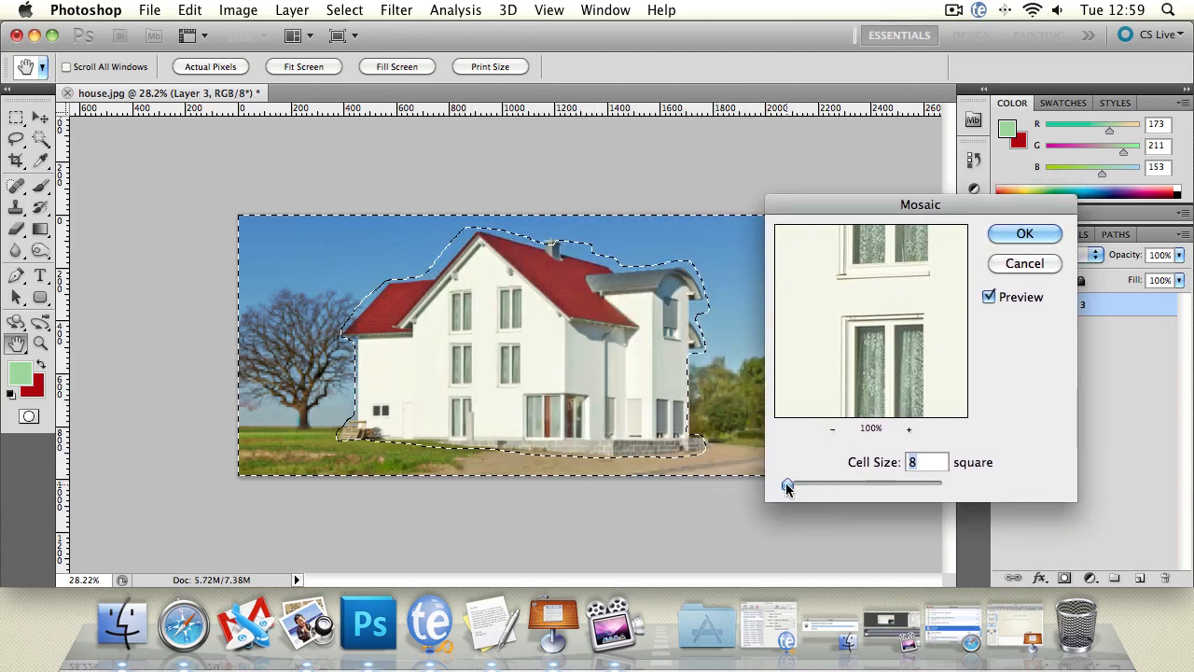
pyautogui.moveTo(789, 486); pyautogui.dragTo(796, 488)
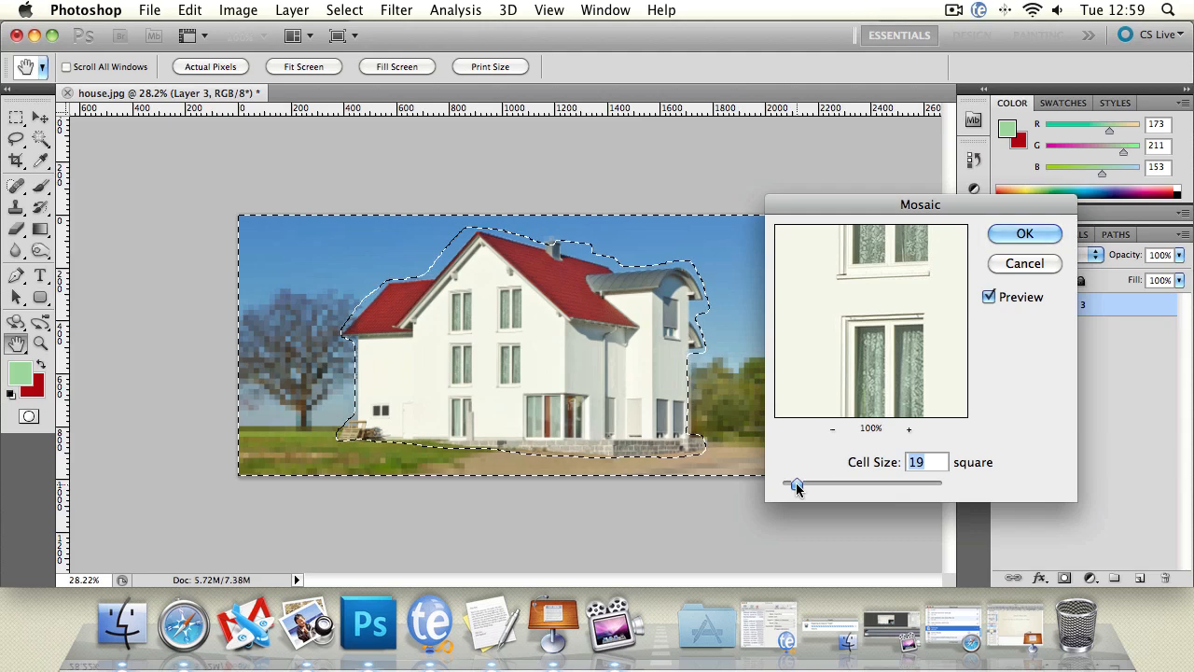
pyautogui.moveTo(796, 488); pyautogui.dragTo(808, 488)
pyautogui.moveTo(838, 197); pyautogui.dragTo(863, 133)
pyautogui.moveTo(834, 421); pyautogui.dragTo(831, 421)
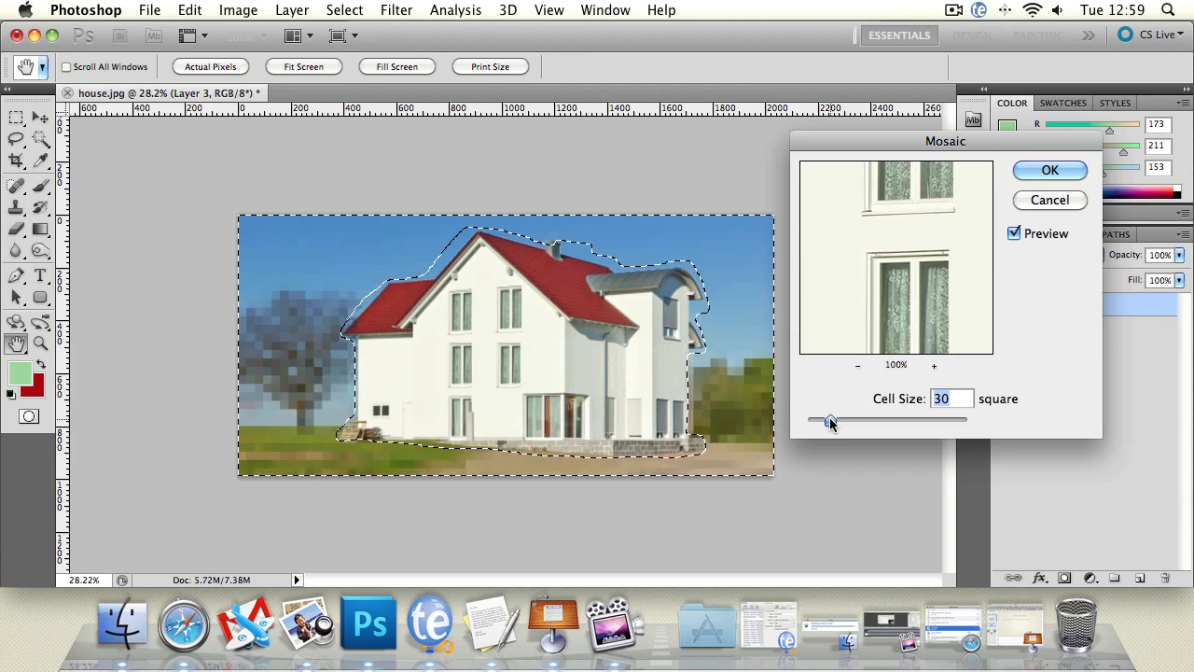
pyautogui.click(1047, 170)
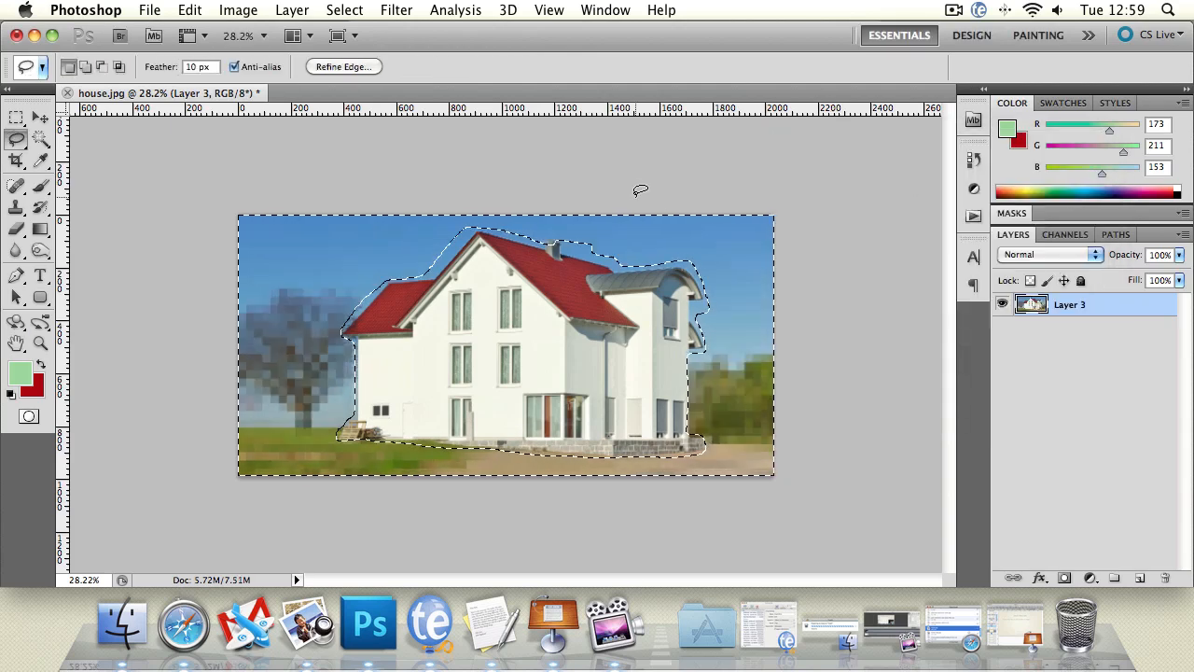
pyautogui.click(594, 188)
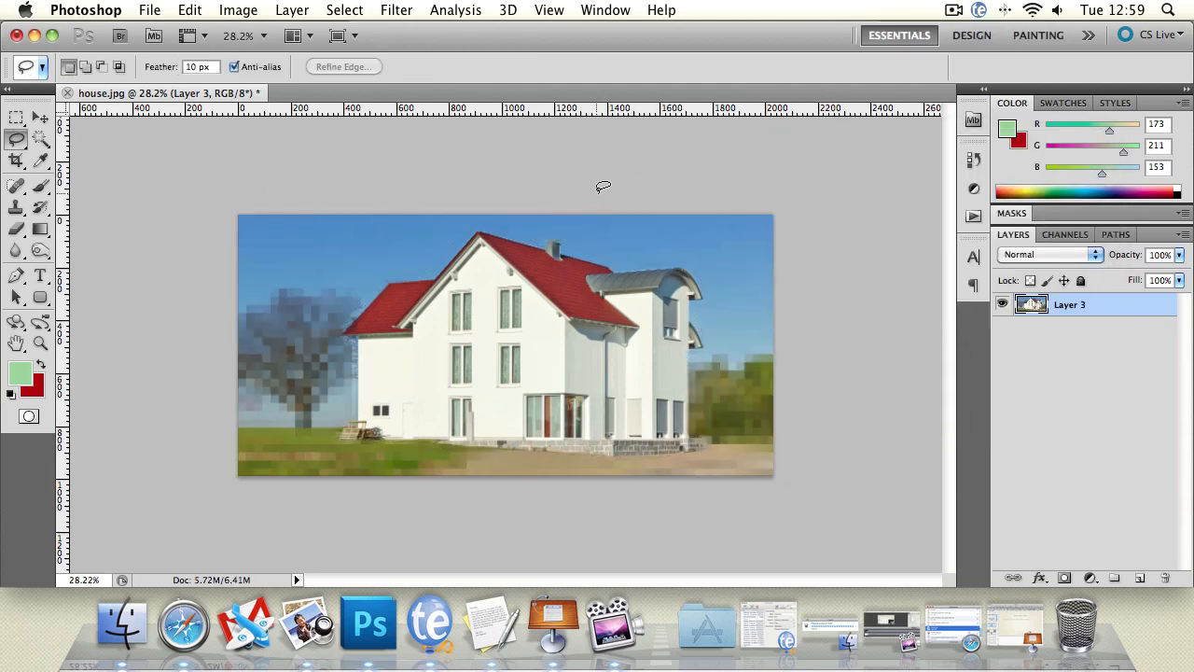
# Step: Repeat the Mosaic filter on the whole image, and undo back to the unfiltered photo with the background selected
pyautogui.click(384, 10)
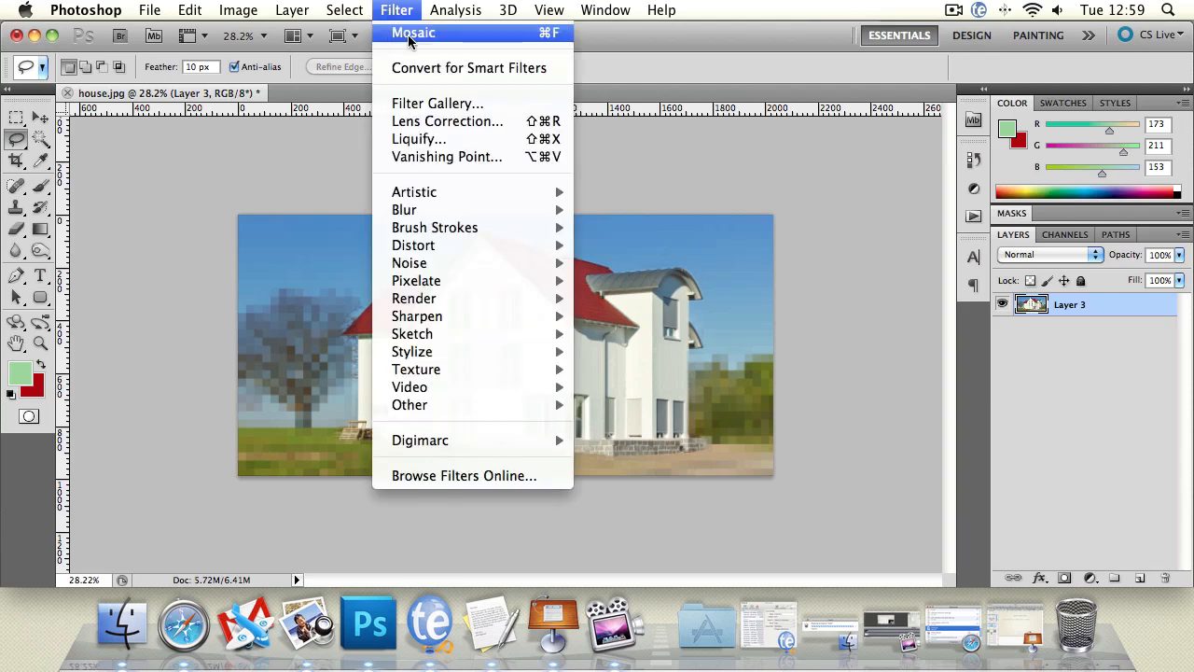
pyautogui.click(408, 35)
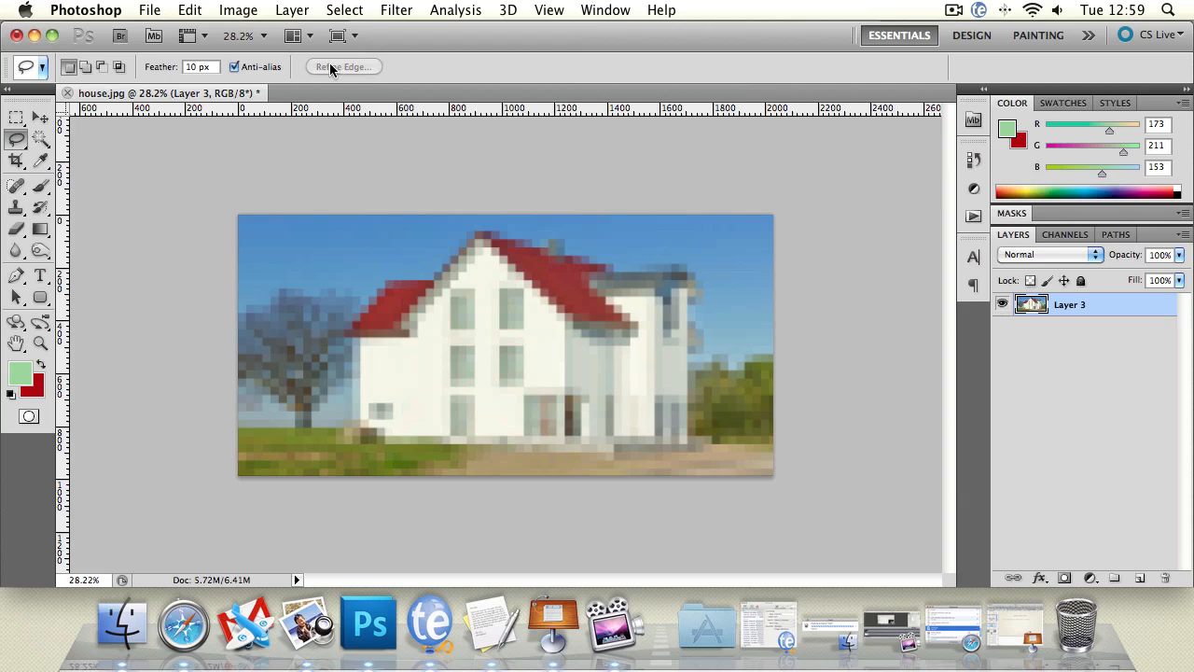
pyautogui.press('super+alt+z')
pyautogui.press('super+alt+z')
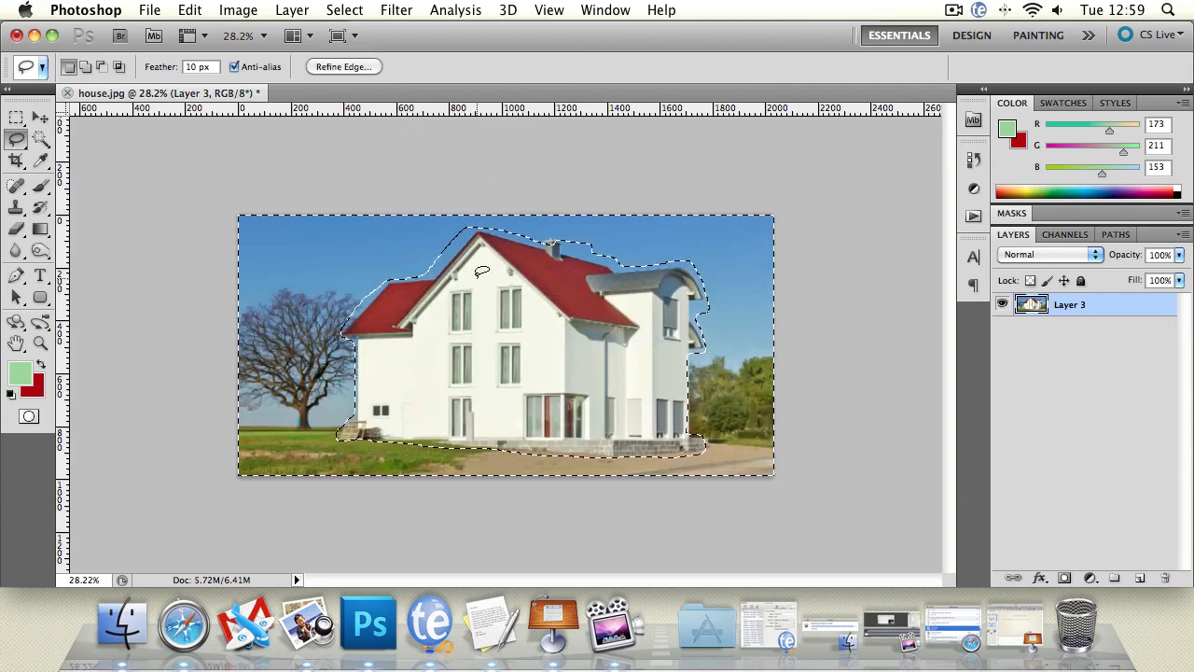
# Step: Try the Pointillize filter with an enlarged cell size on the selected background, and undo it
pyautogui.click(378, 10)
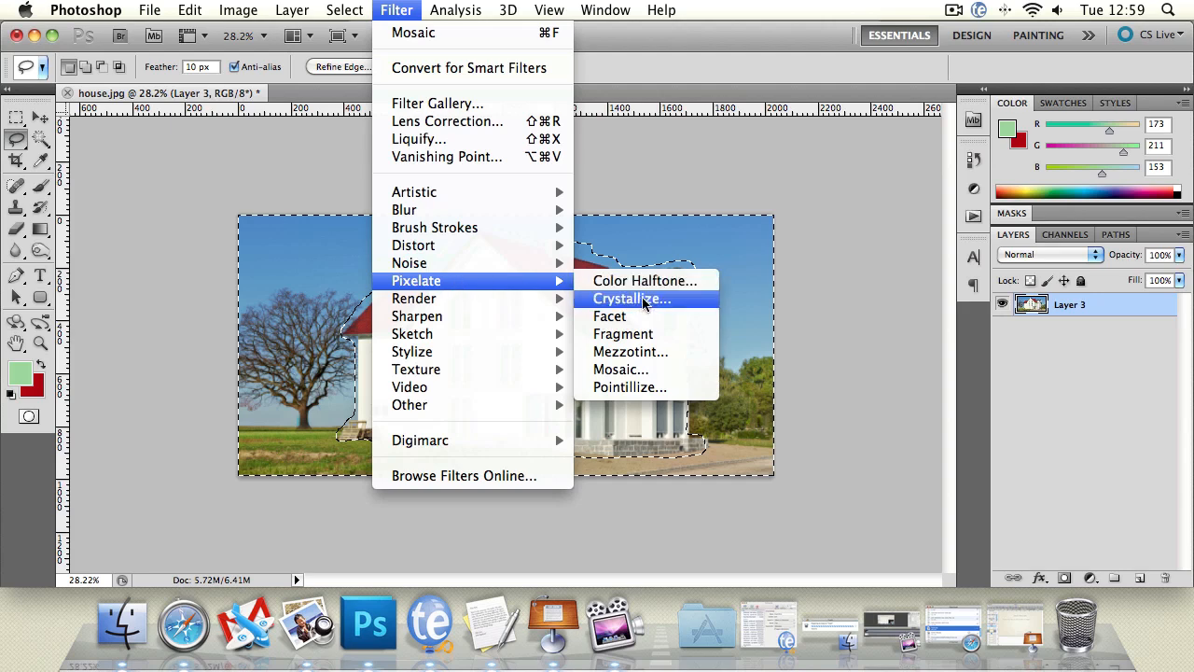
pyautogui.click(645, 387)
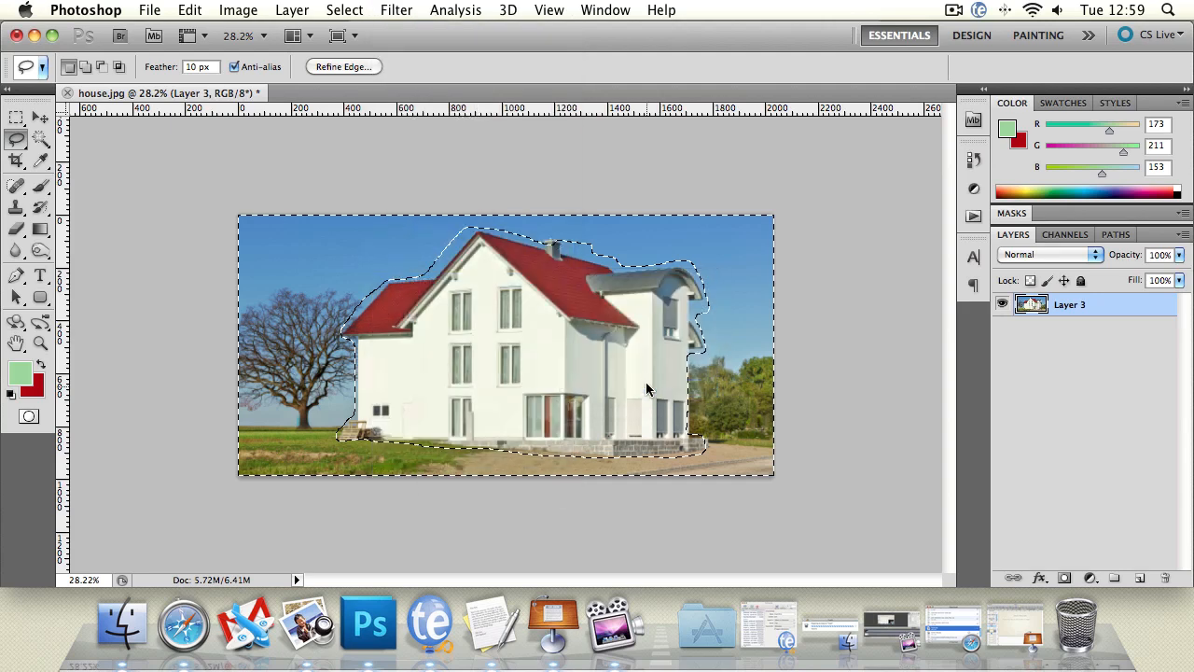
pyautogui.moveTo(629, 110); pyautogui.dragTo(748, 102)
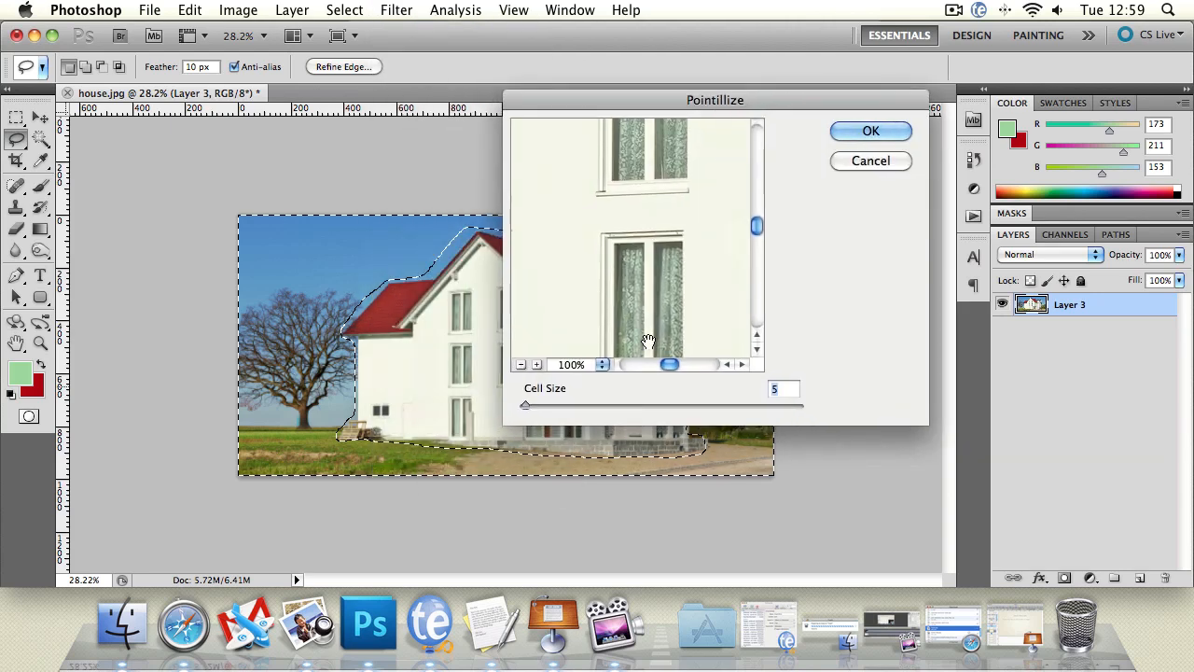
pyautogui.moveTo(532, 404); pyautogui.dragTo(666, 399)
pyautogui.click(870, 130)
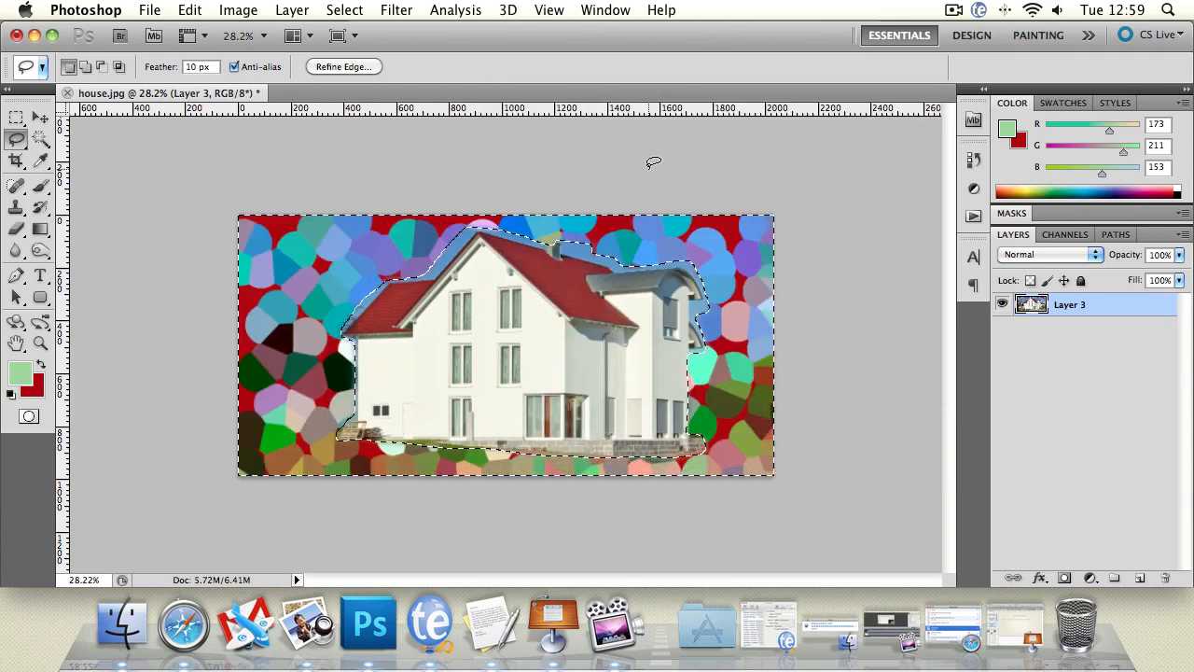
pyautogui.press('super+z')
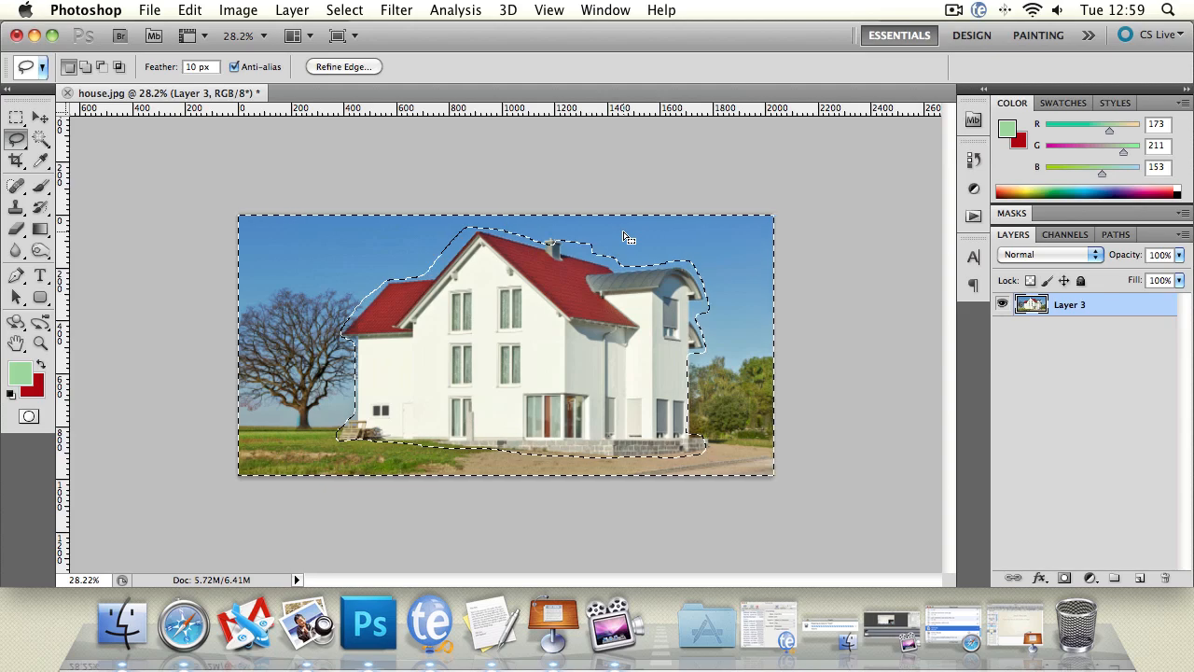
# Step: Deselect the background so that filters apply to the whole photo
pyautogui.click(397, 10)
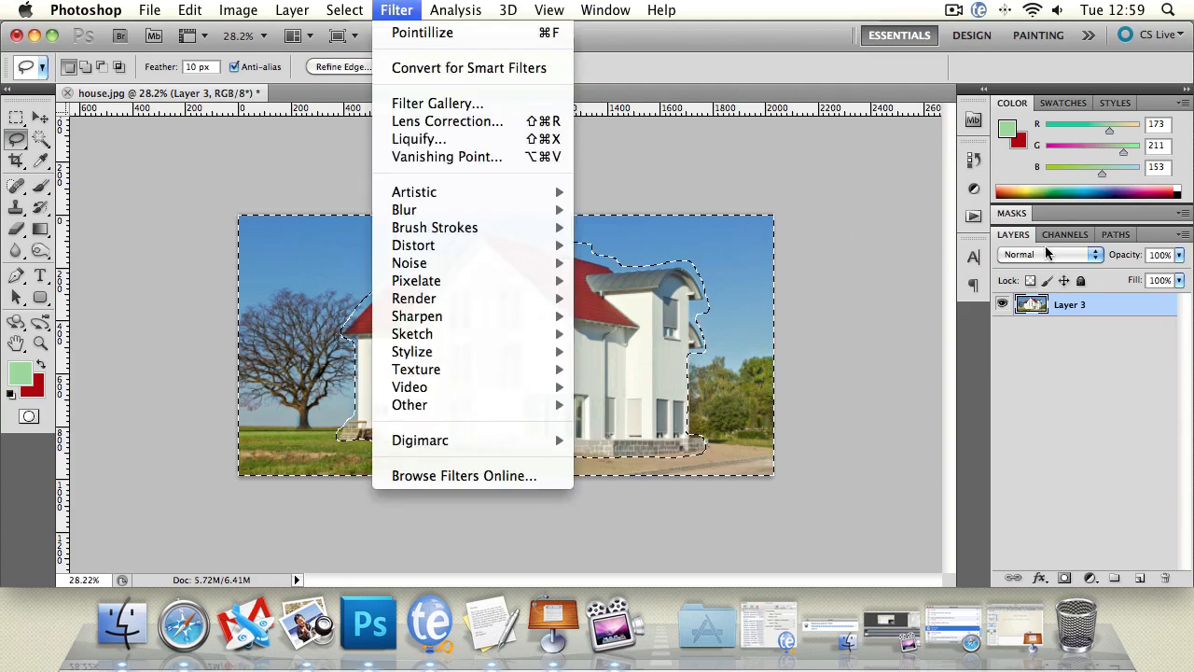
pyautogui.click(1126, 320)
pyautogui.press('super+d')
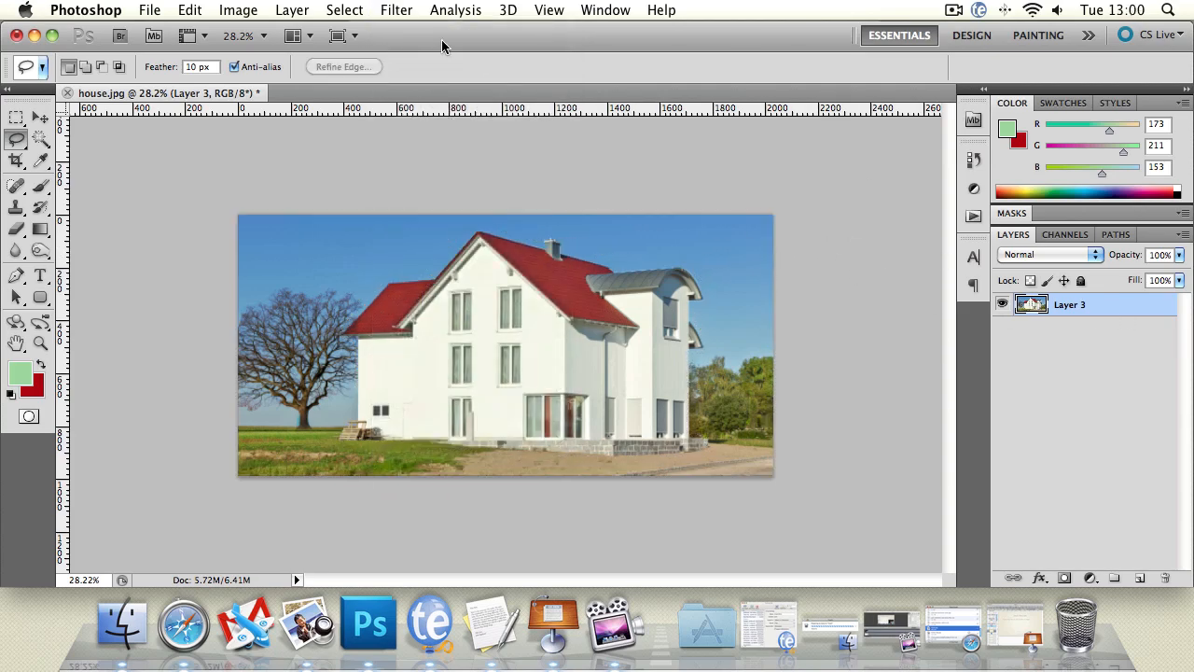
# Step: Try the Dust & Scratches filter at radius 14, raise the threshold to 255, reduce the radius to 8 pixels, and cancel
pyautogui.click(408, 20)
pyautogui.moveTo(499, 207)
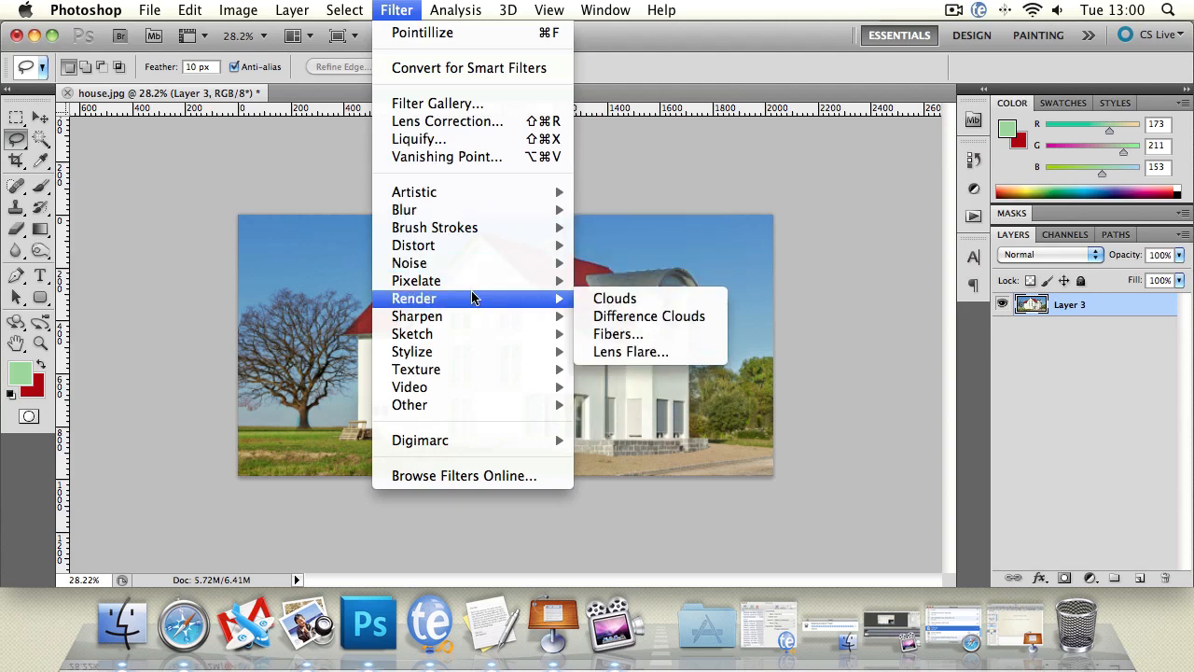
pyautogui.moveTo(458, 266)
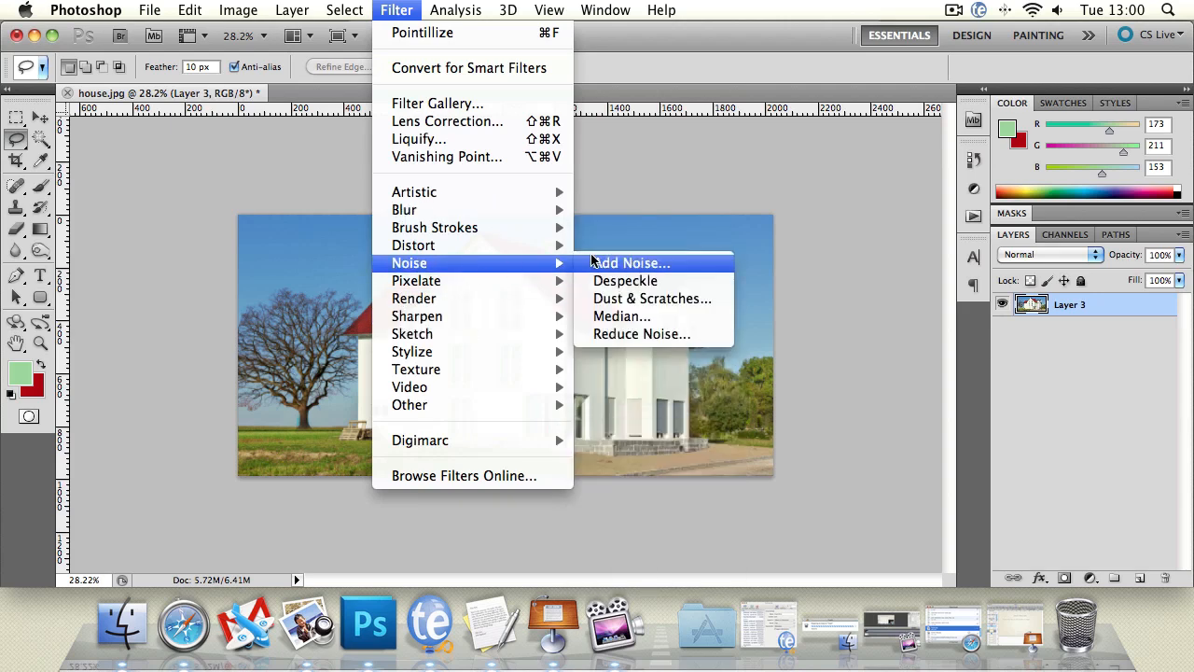
pyautogui.click(598, 298)
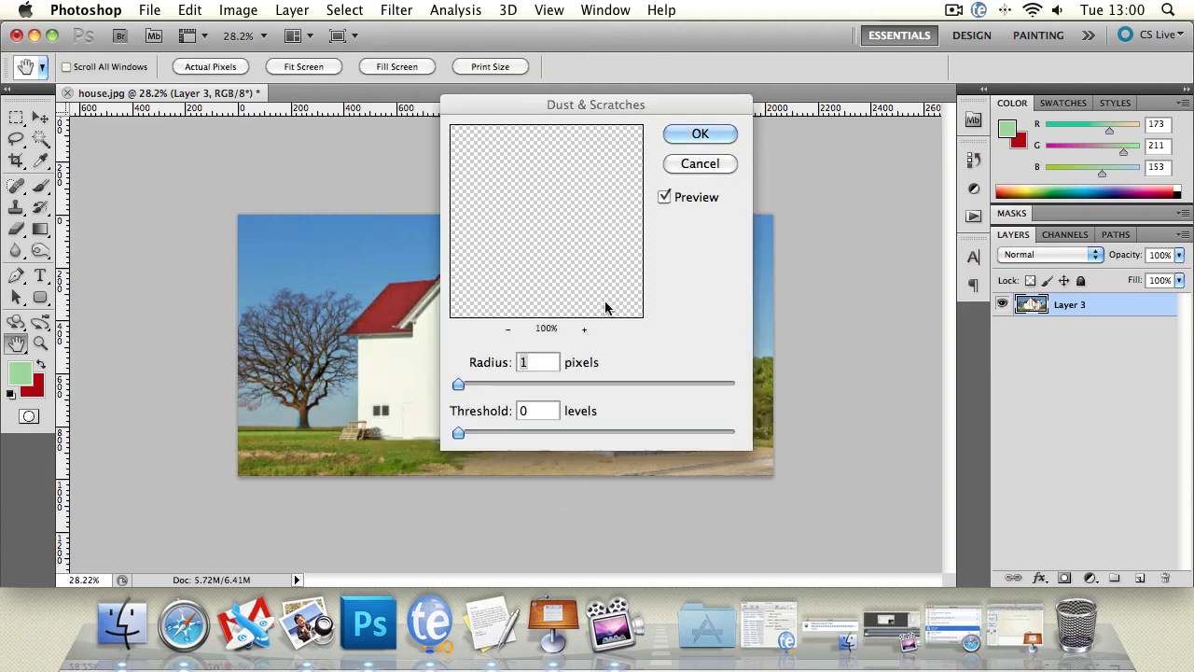
pyautogui.moveTo(458, 385); pyautogui.dragTo(516, 385)
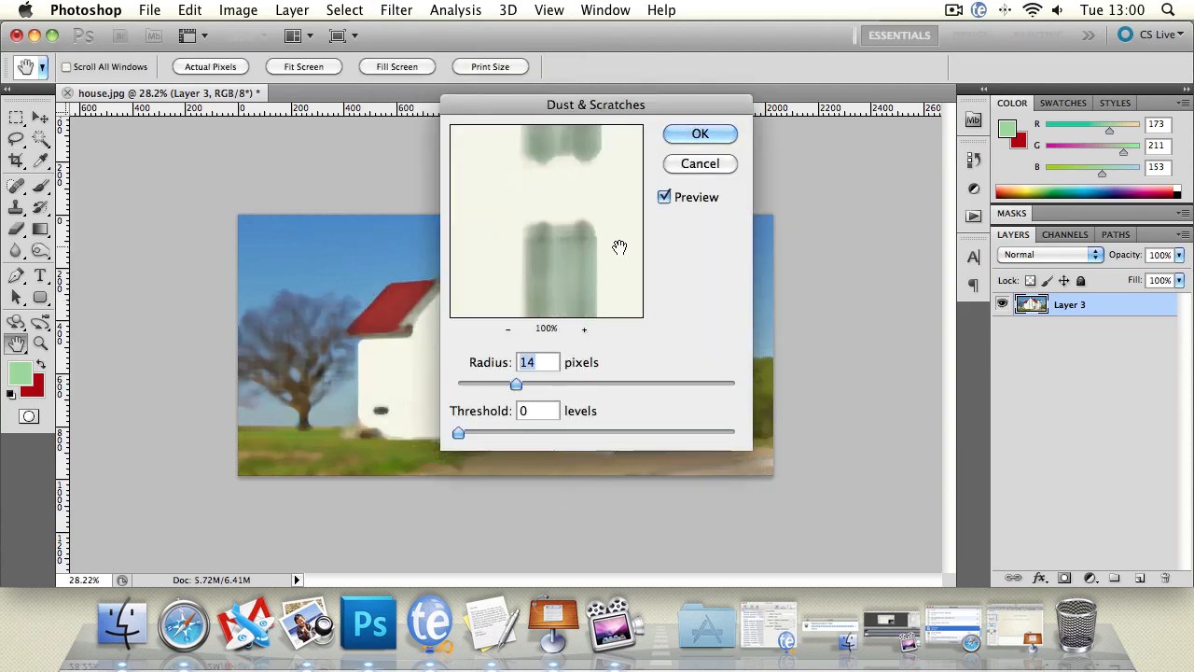
pyautogui.moveTo(569, 105); pyautogui.dragTo(829, 134)
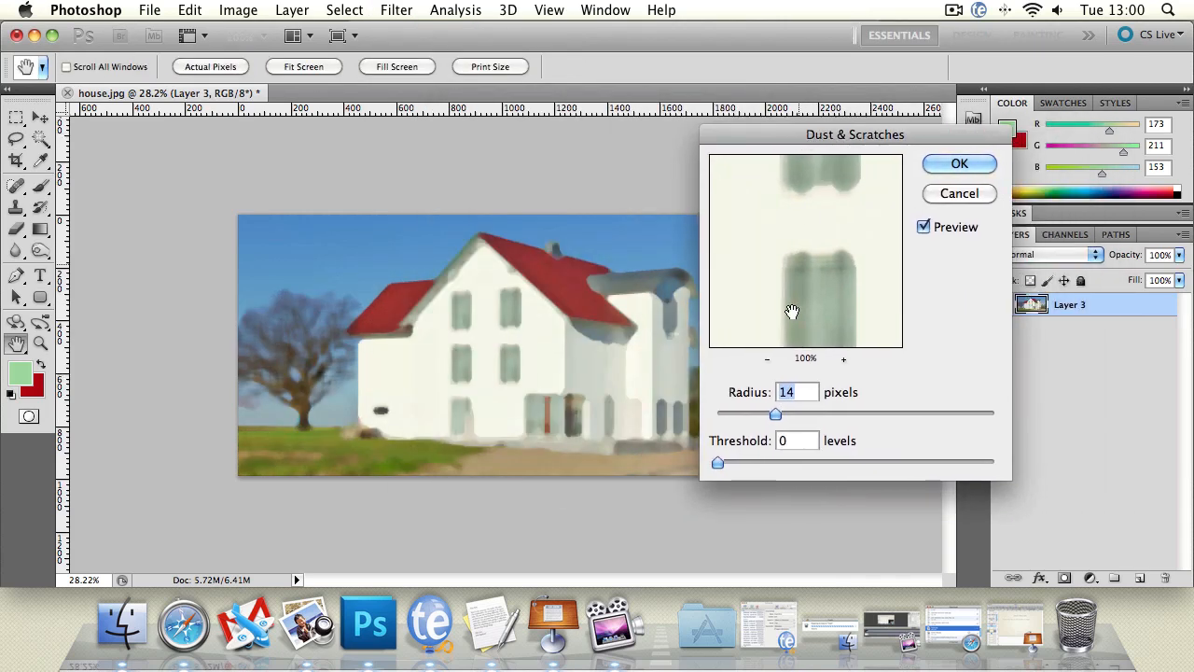
pyautogui.moveTo(731, 456); pyautogui.dragTo(999, 464)
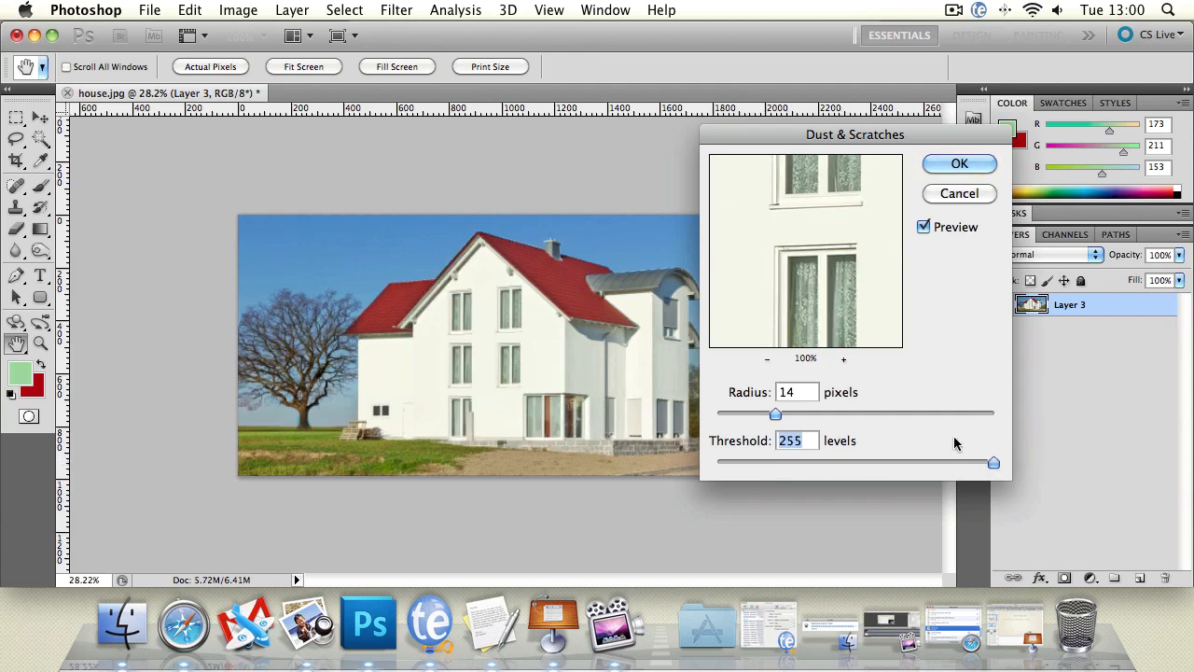
pyautogui.moveTo(782, 412); pyautogui.dragTo(749, 416)
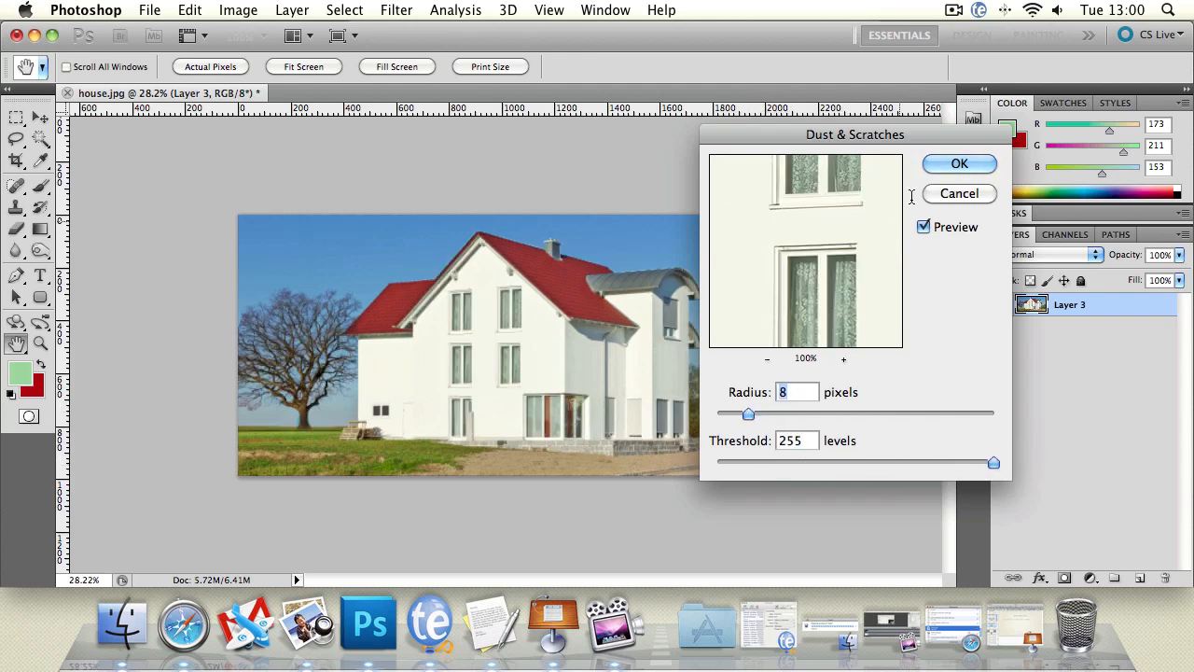
pyautogui.click(960, 194)
# Step: Apply Add Noise to the whole photo at 51.85%, comparing Gaussian with Uniform distribution, and use Uniform with Monochromatic enabled
pyautogui.click(397, 9)
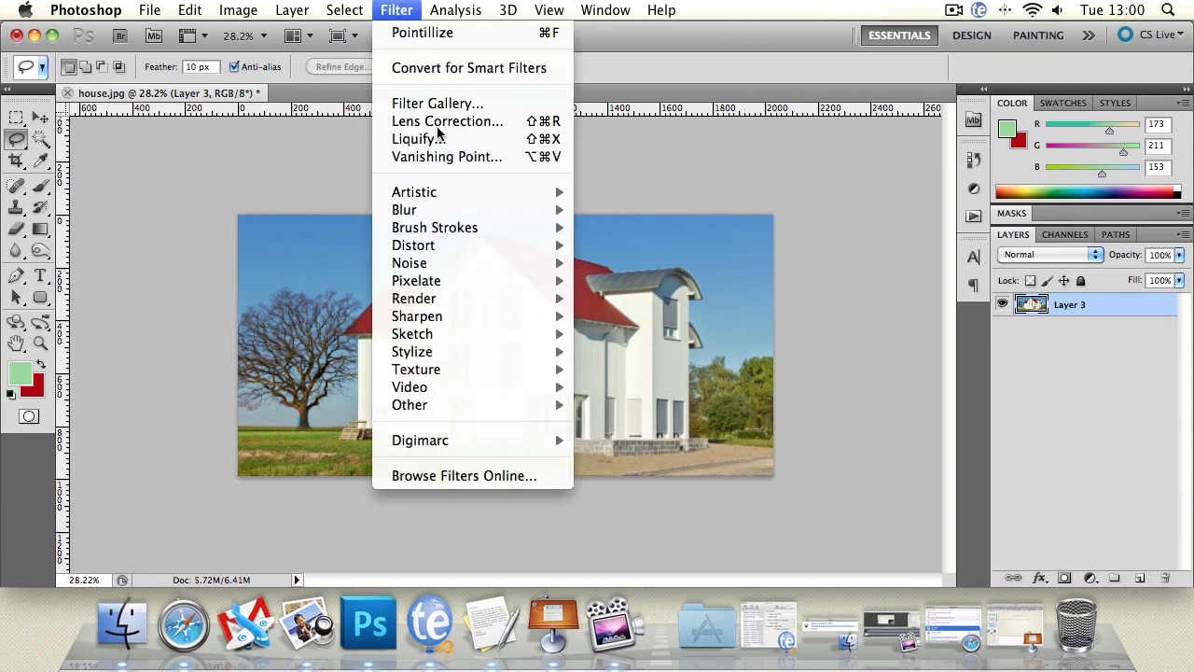
pyautogui.moveTo(443, 269)
pyautogui.click(672, 265)
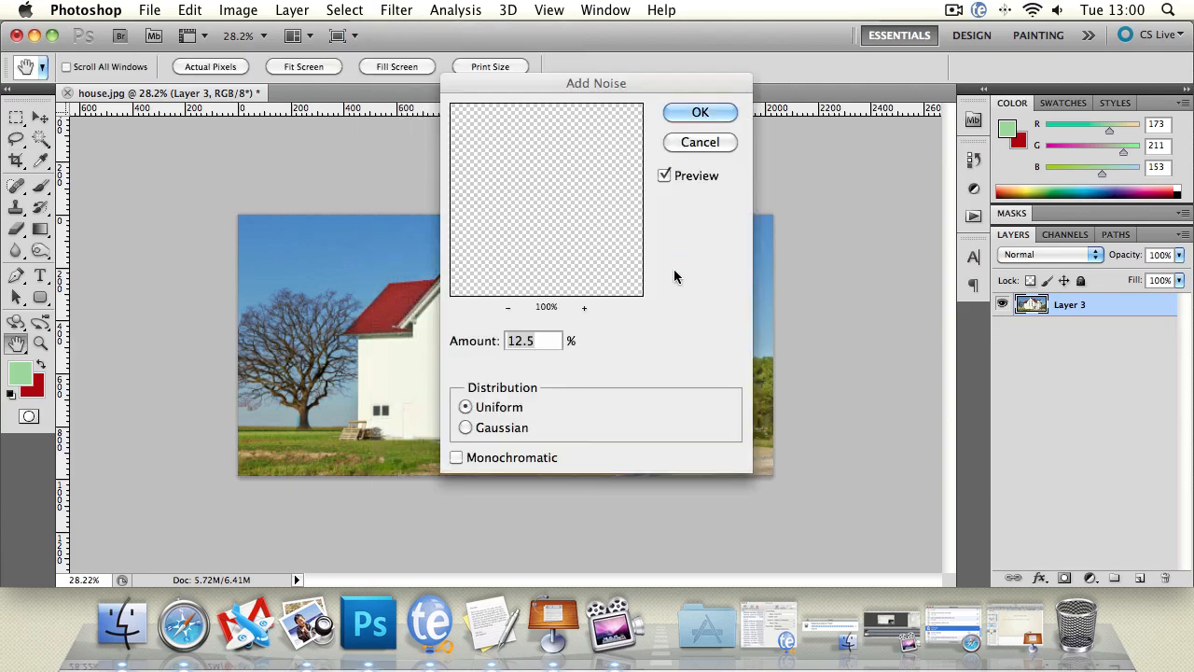
pyautogui.moveTo(464, 363); pyautogui.dragTo(479, 364)
pyautogui.moveTo(560, 84); pyautogui.dragTo(877, 130)
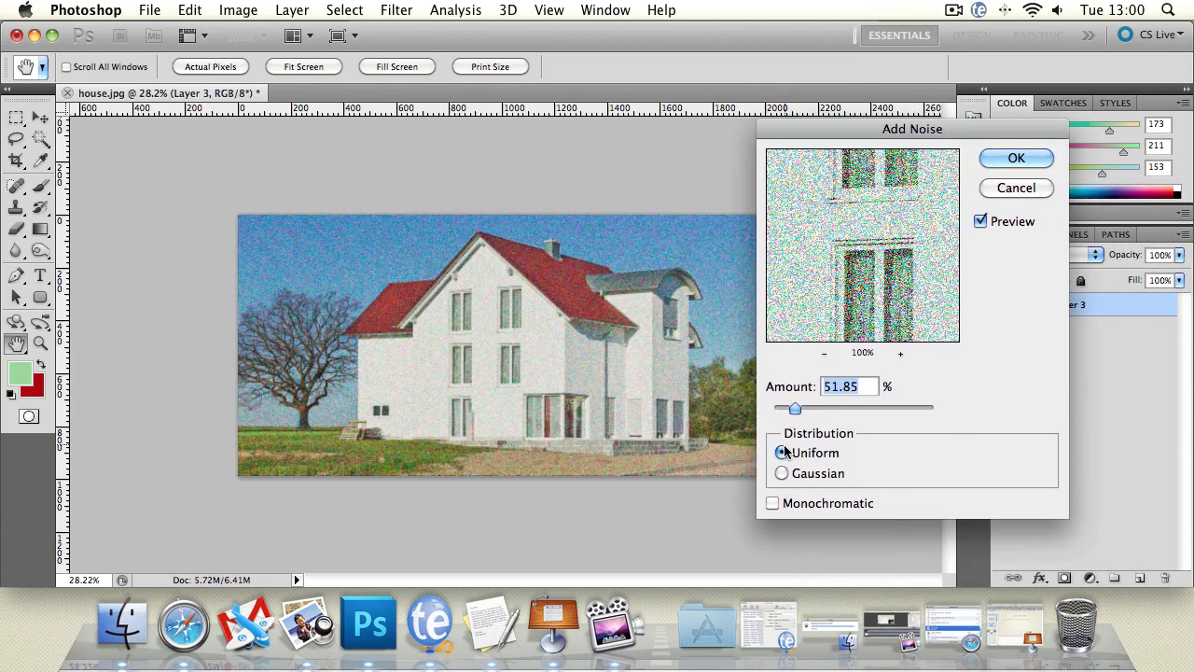
pyautogui.click(782, 474)
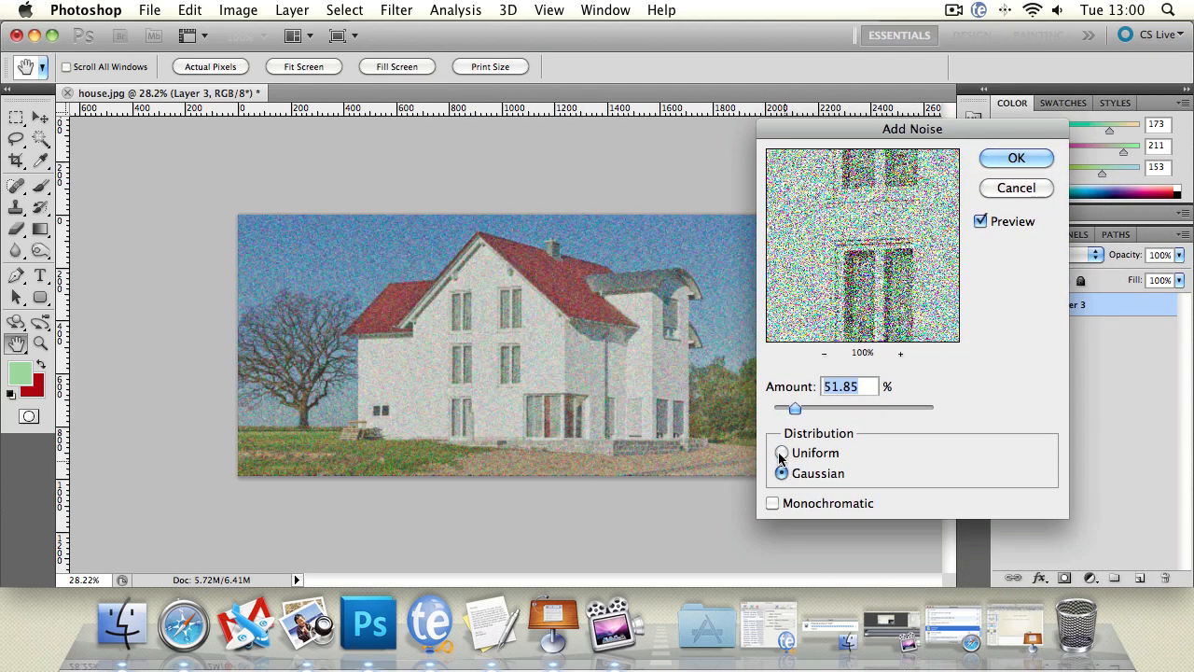
pyautogui.click(782, 452)
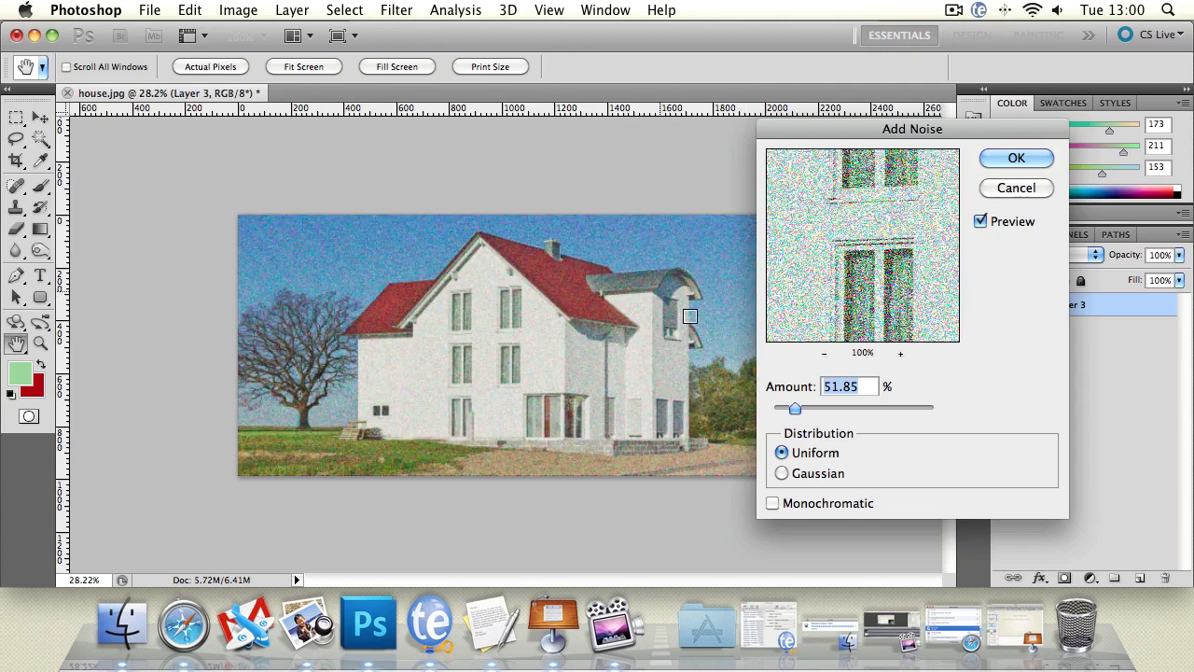
pyautogui.click(773, 503)
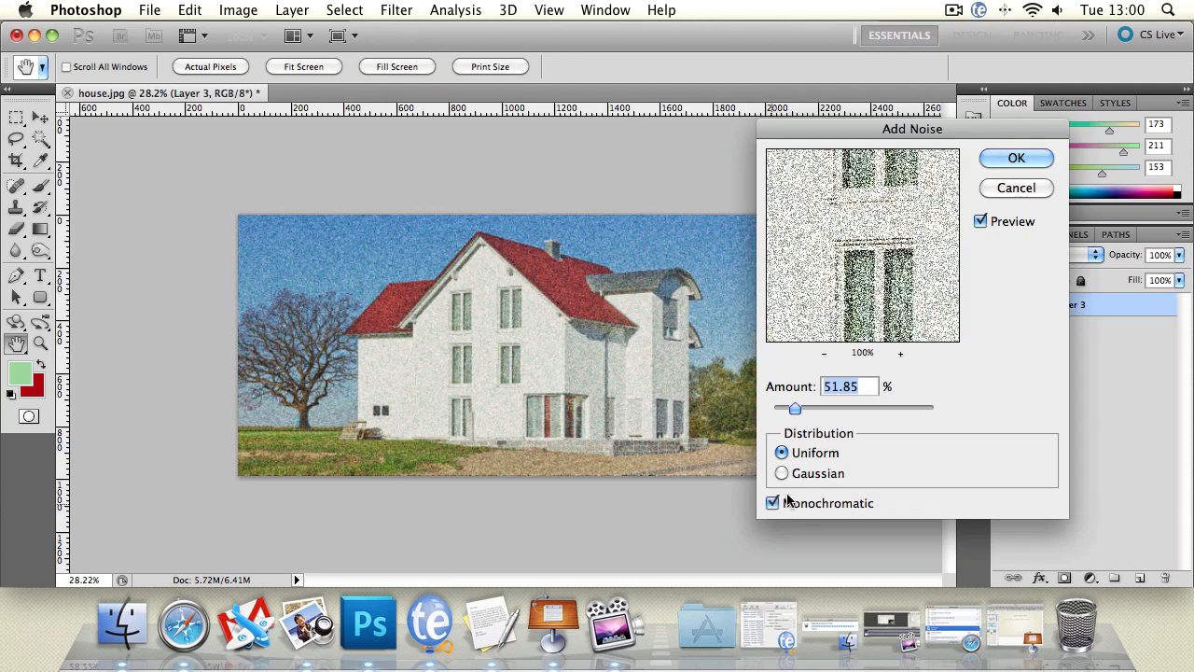
pyautogui.click(1017, 160)
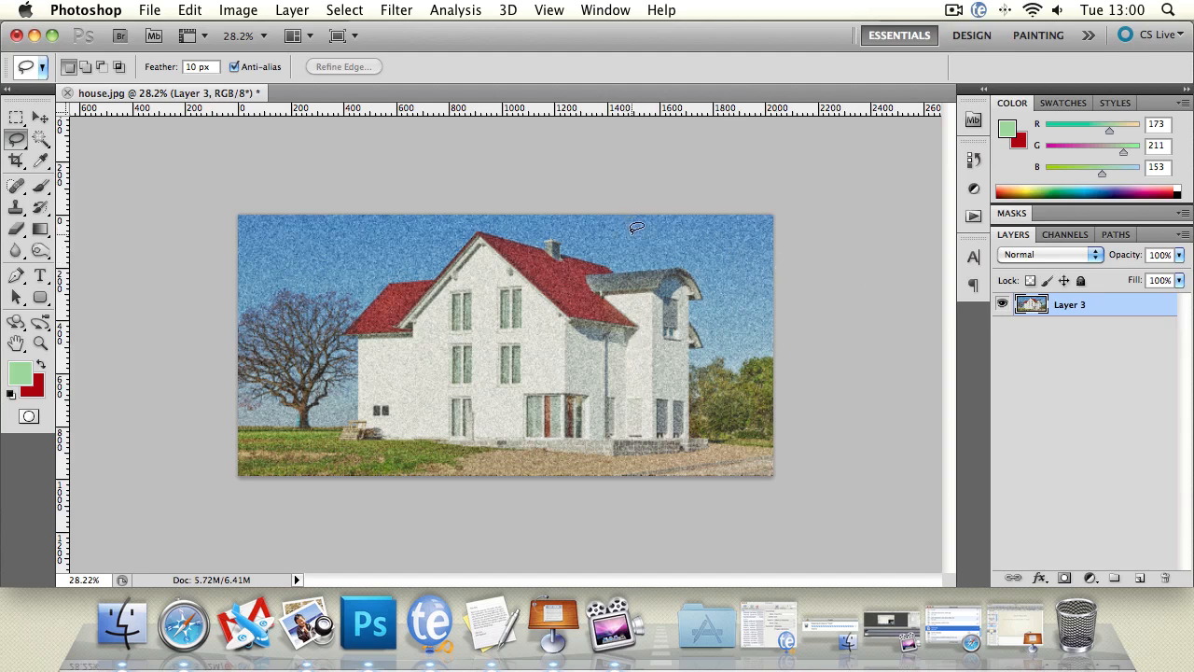
# Step: Undo the Add Noise filter on the photo
pyautogui.press('super+space')
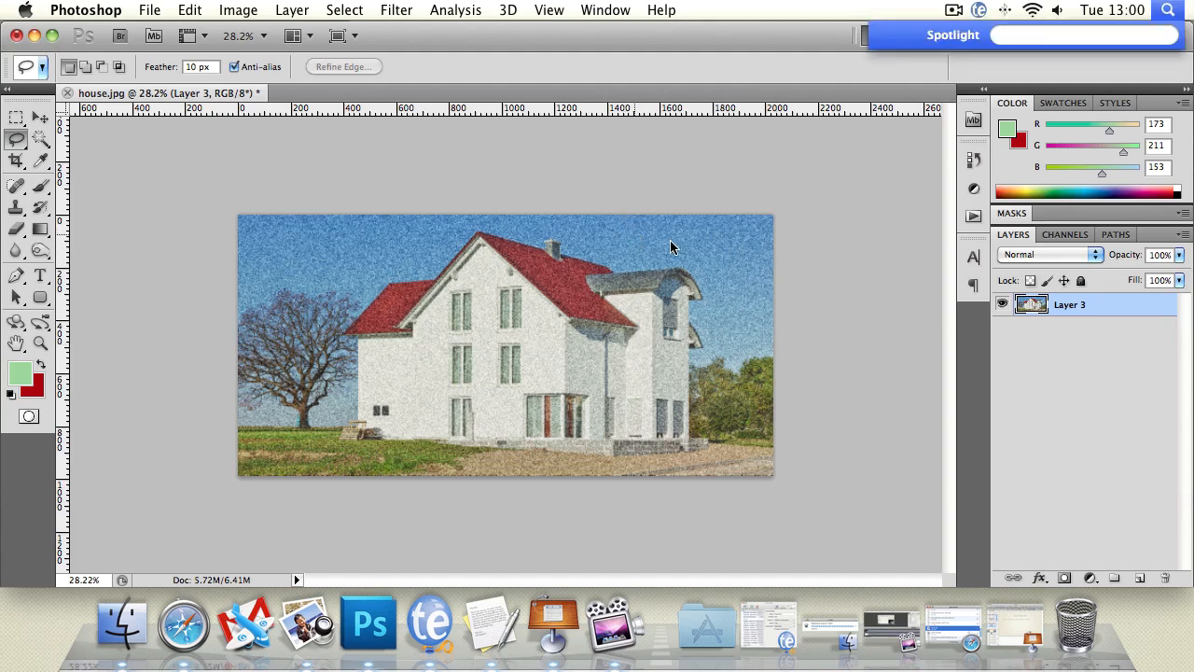
pyautogui.press('Escape')
pyautogui.press('super+z')
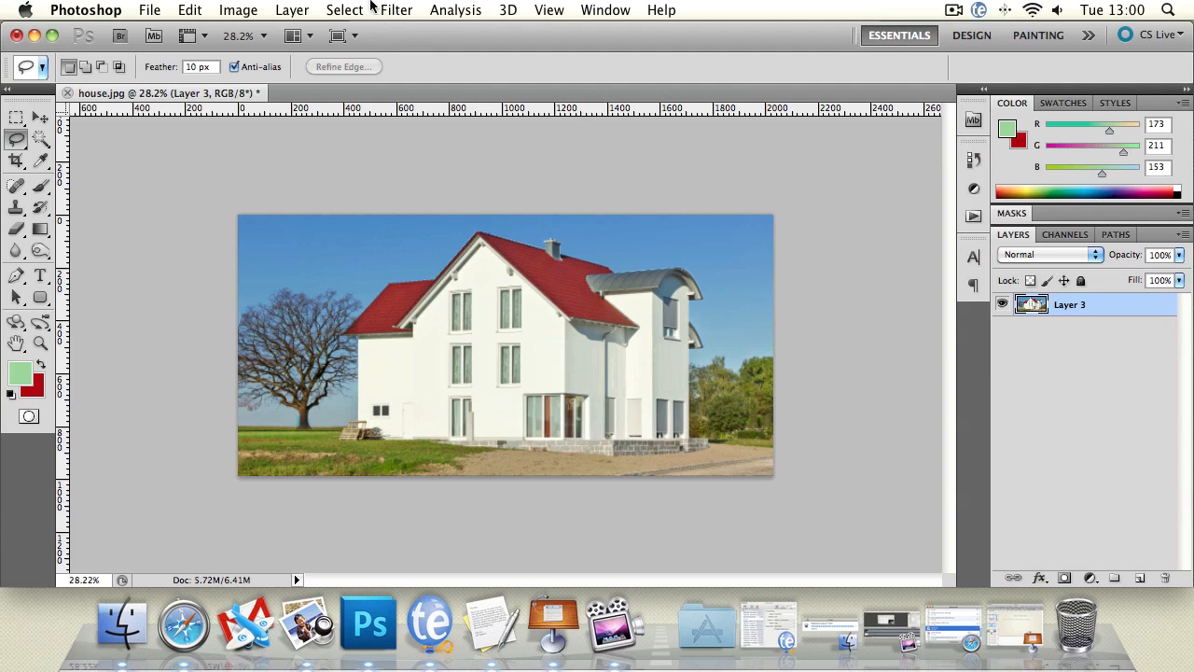
# Step: Render Clouds over Layer 3 using the current green foreground and red background colours
pyautogui.click(397, 9)
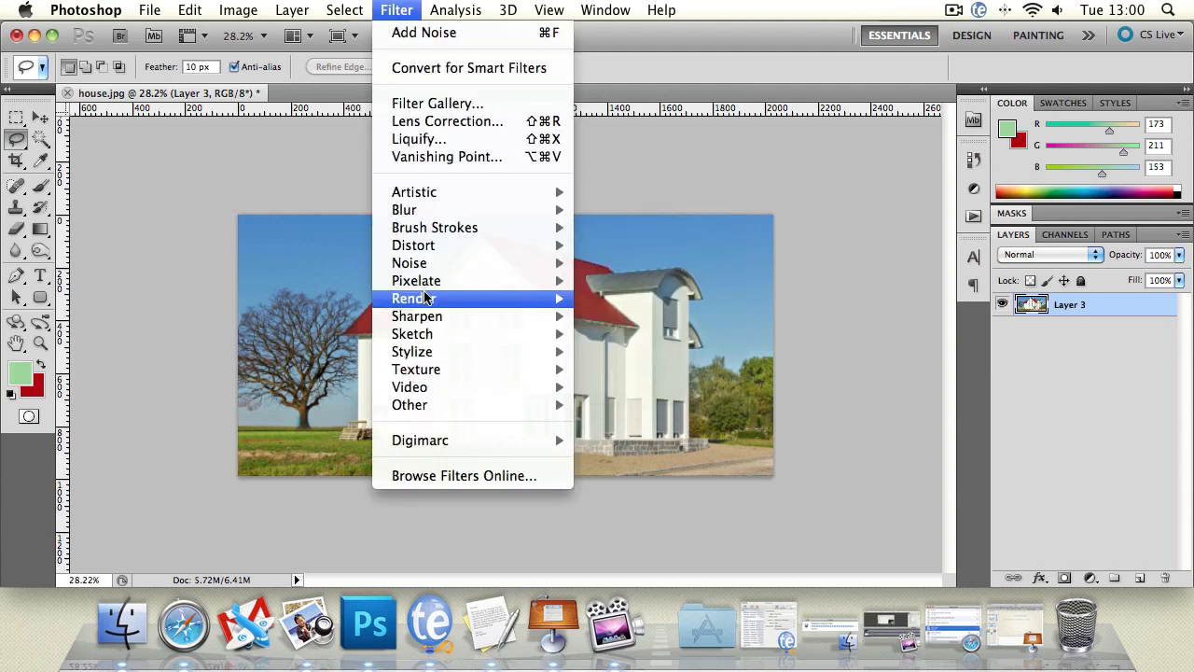
pyautogui.moveTo(426, 298)
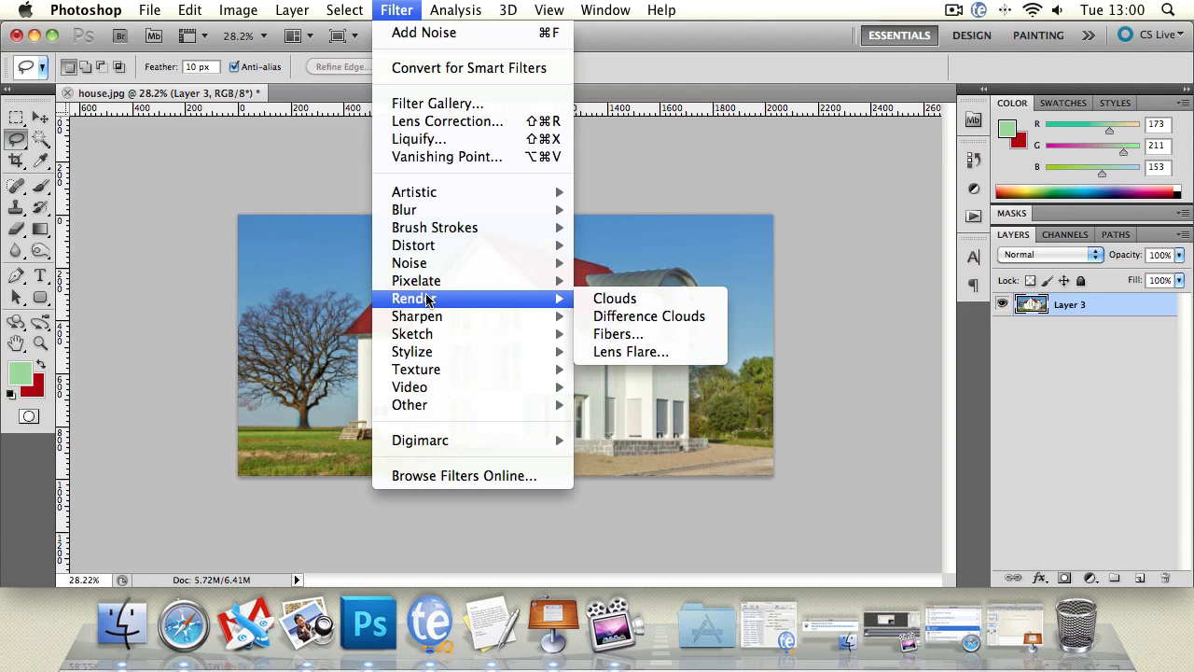
pyautogui.click(613, 299)
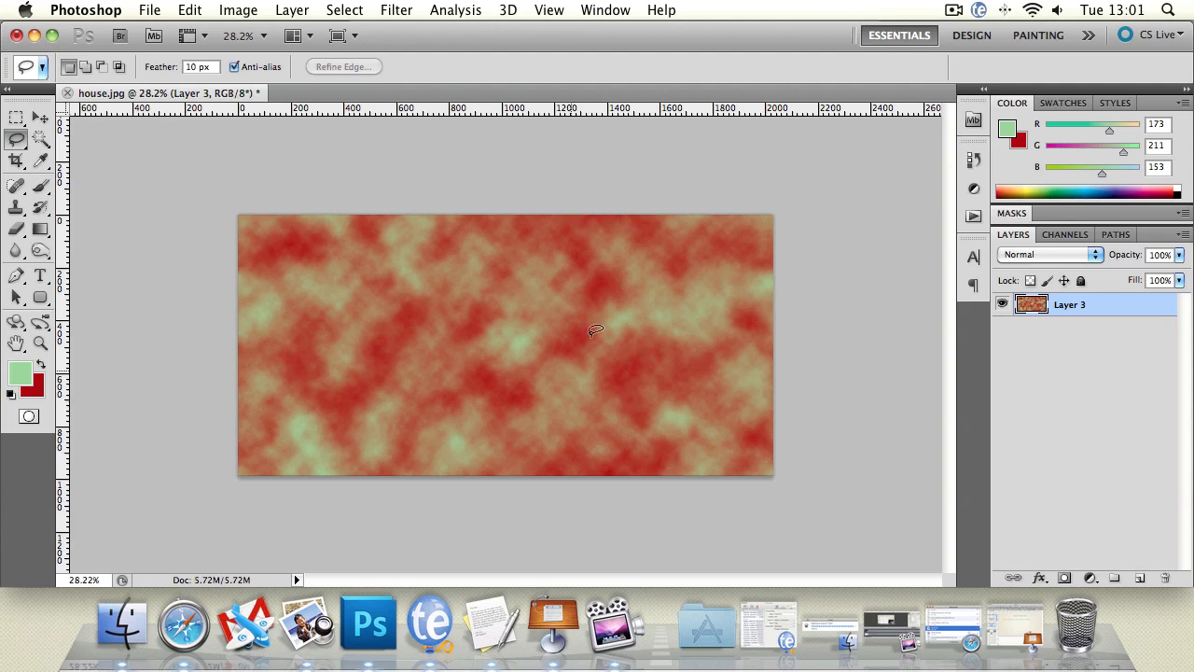
# Step: Try a stronger Spin Radial Blur at Good quality on the rendered clouds, and undo back to the house photo
pyautogui.click(383, 9)
pyautogui.moveTo(507, 210)
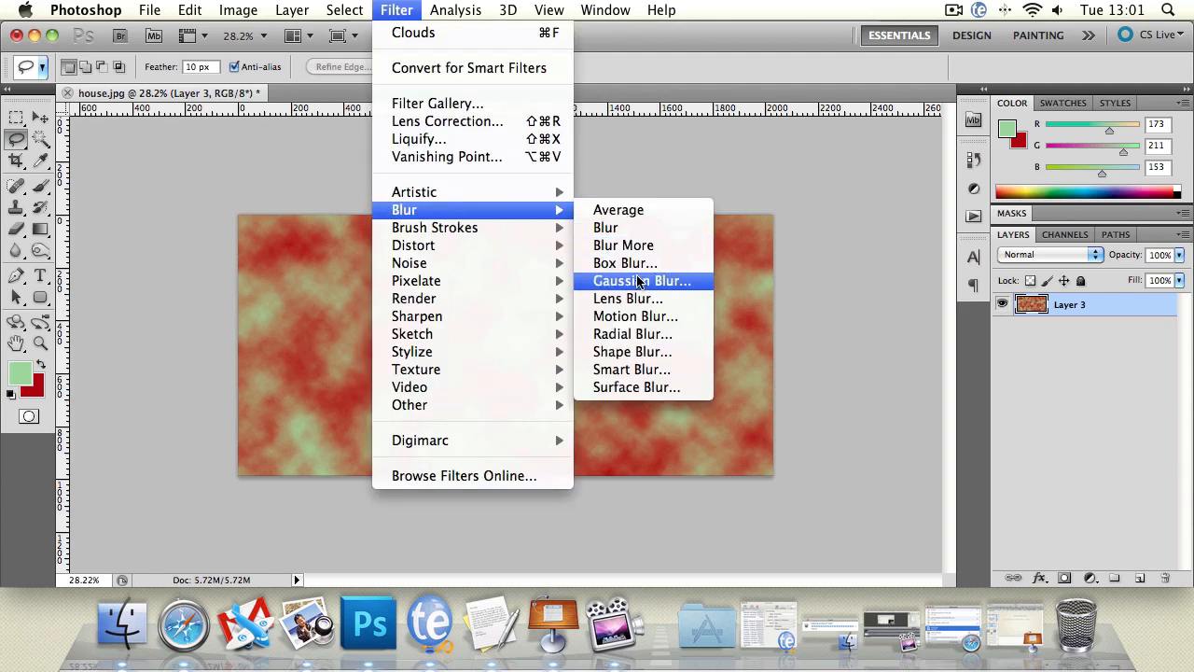
pyautogui.click(634, 334)
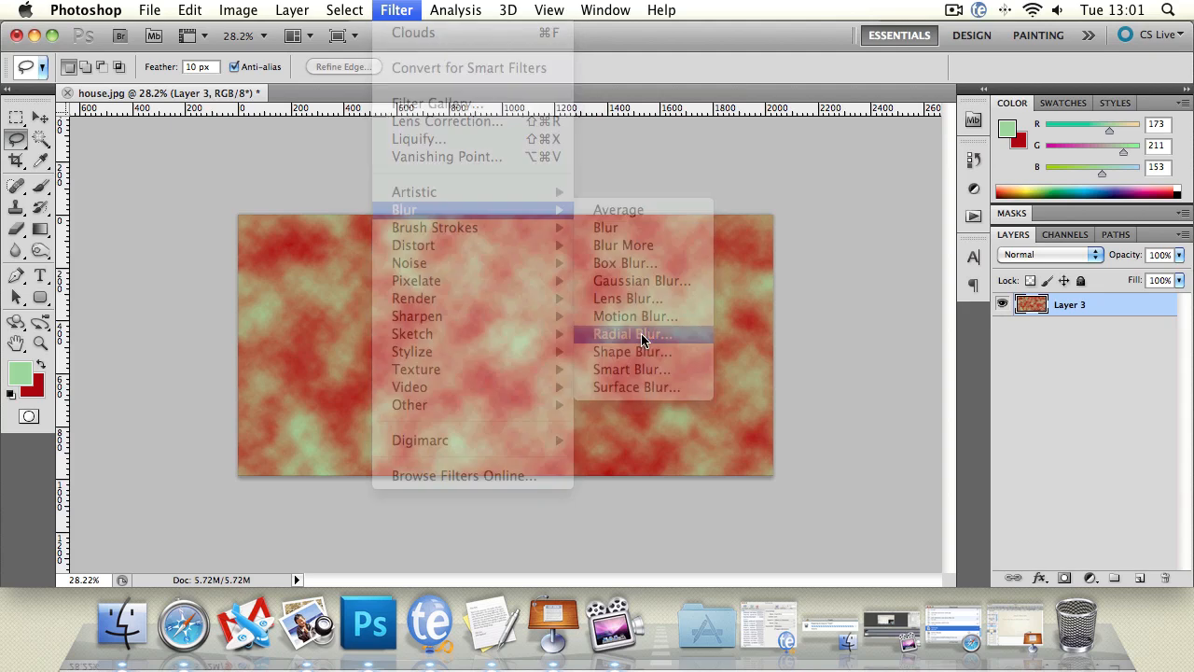
pyautogui.click(691, 215)
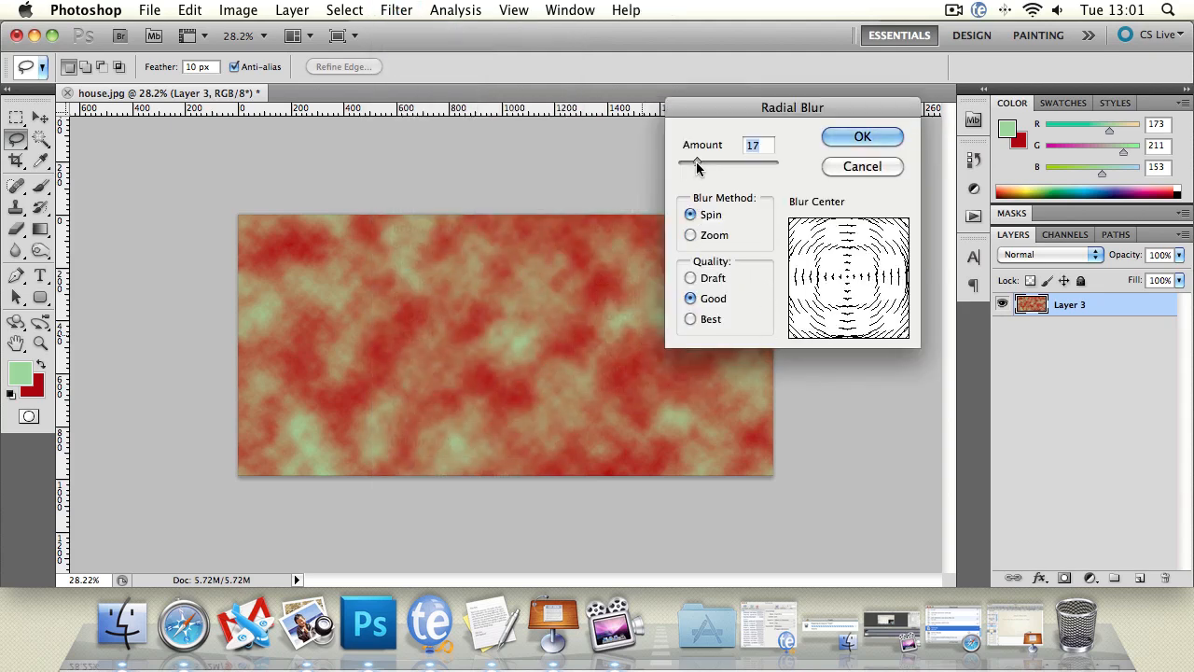
pyautogui.moveTo(696, 161); pyautogui.dragTo(737, 163)
pyautogui.click(883, 137)
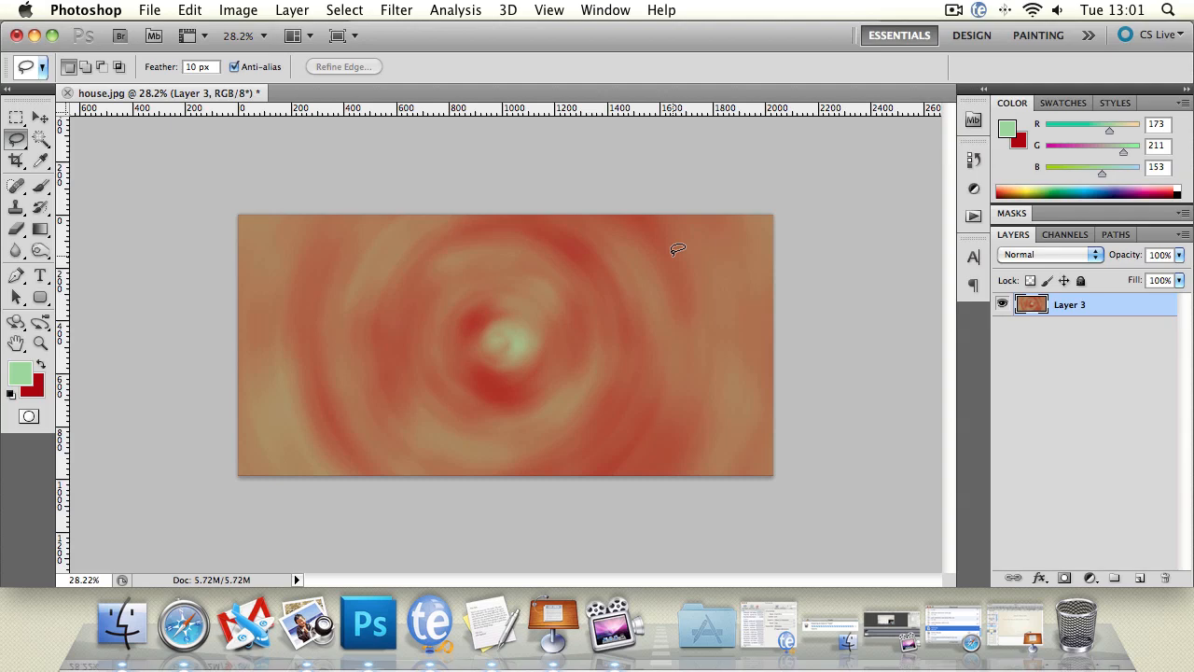
pyautogui.press('super+alt+z')
pyautogui.press('super+alt+z')
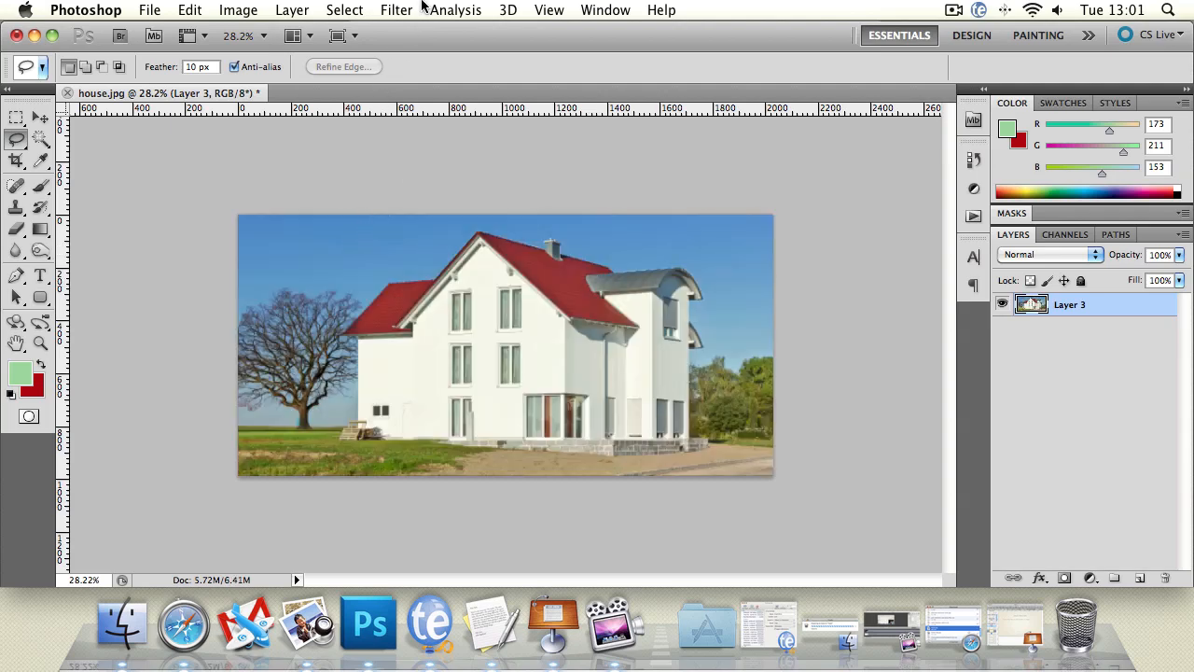
# Step: Open the Filter Gallery with the whole house photo in the preview and try the Artistic Colored Pencil filter
pyautogui.click(395, 10)
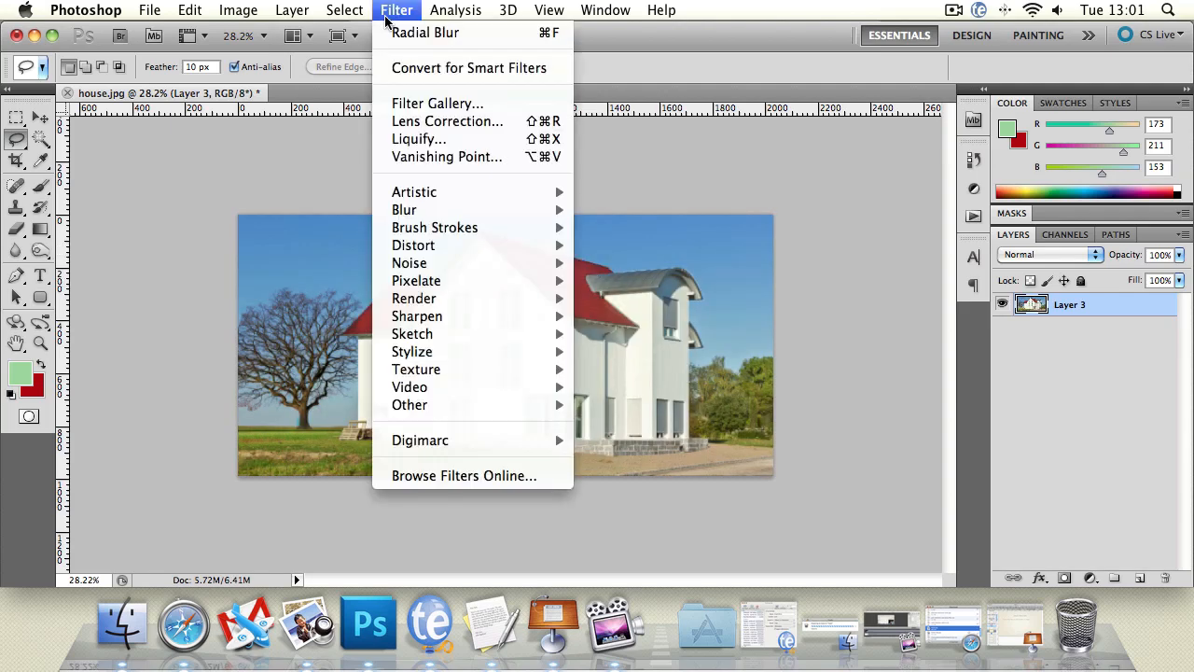
pyautogui.click(491, 105)
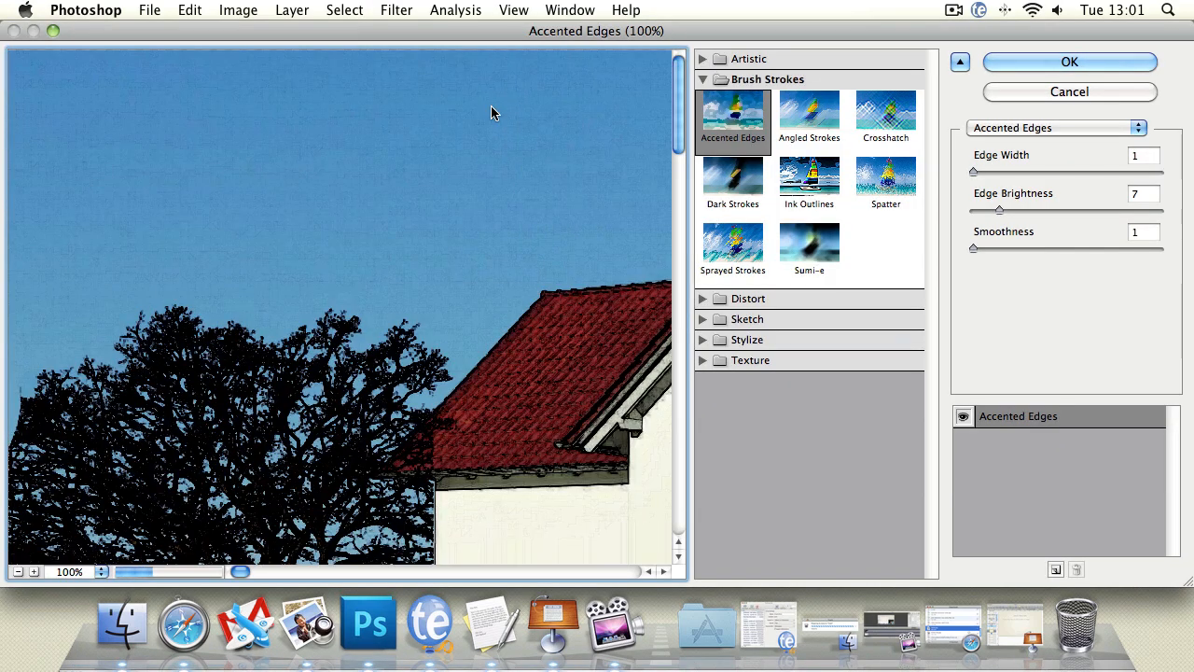
pyautogui.click(17, 572)
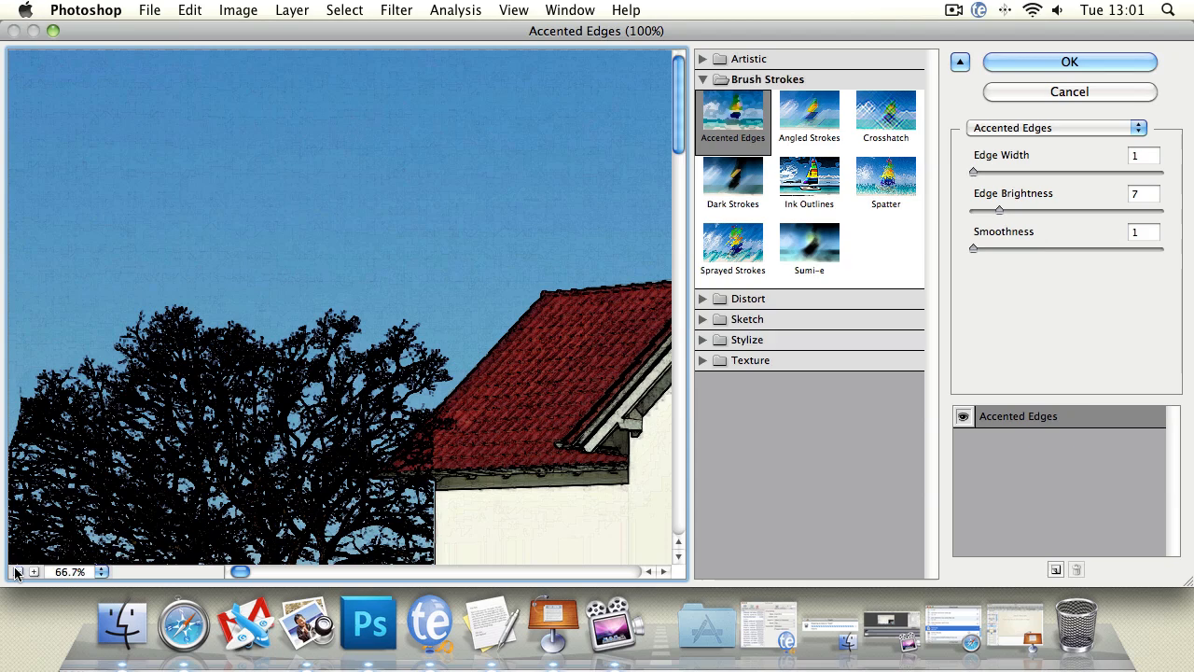
pyautogui.click(16, 572)
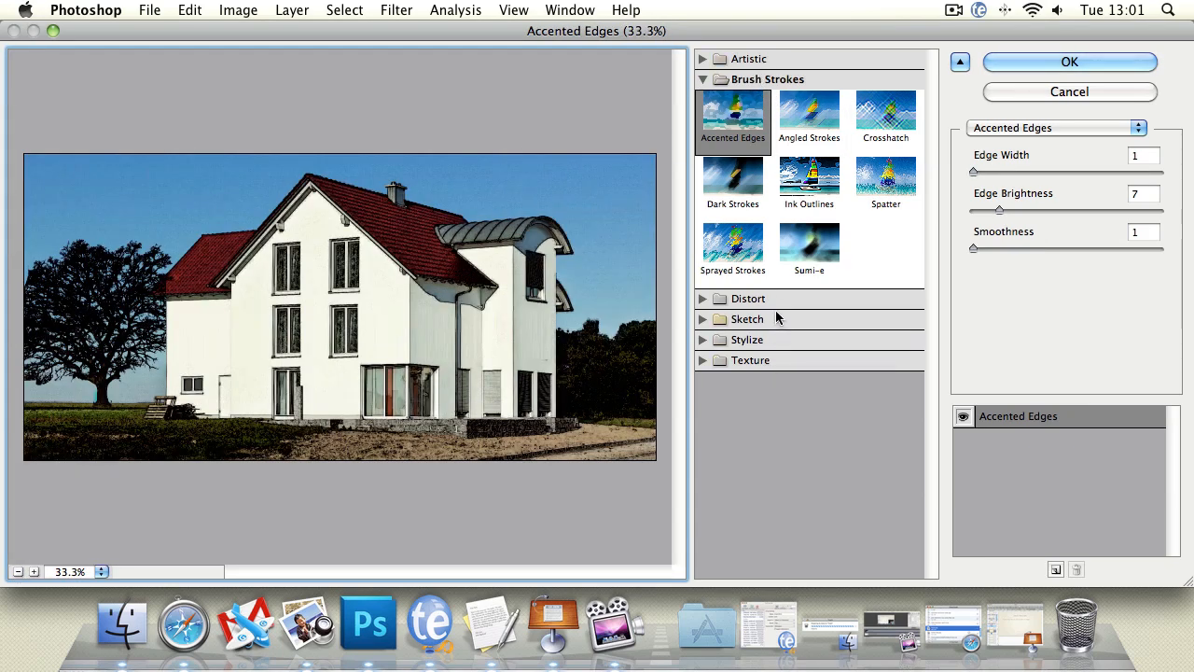
pyautogui.click(700, 59)
pyautogui.click(717, 103)
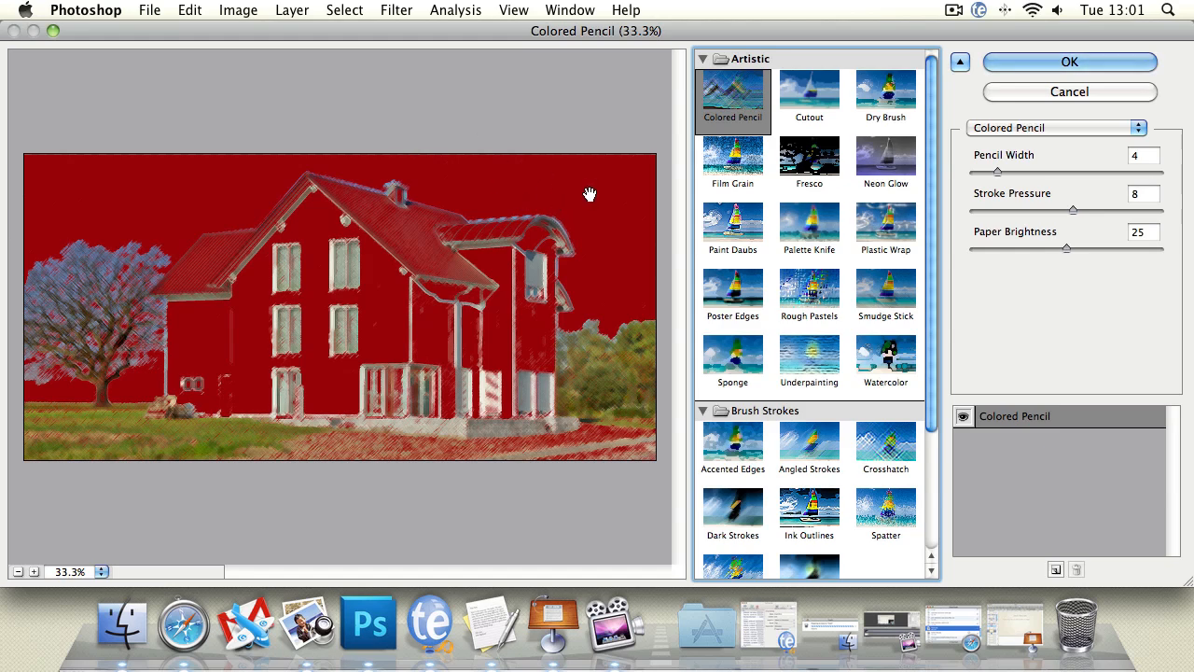
# Step: Try Cutout with 5 levels, edge simplicity 6 and edge fidelity 2, and Neon Glow with glow size -1 and glow brightness 36
pyautogui.click(795, 90)
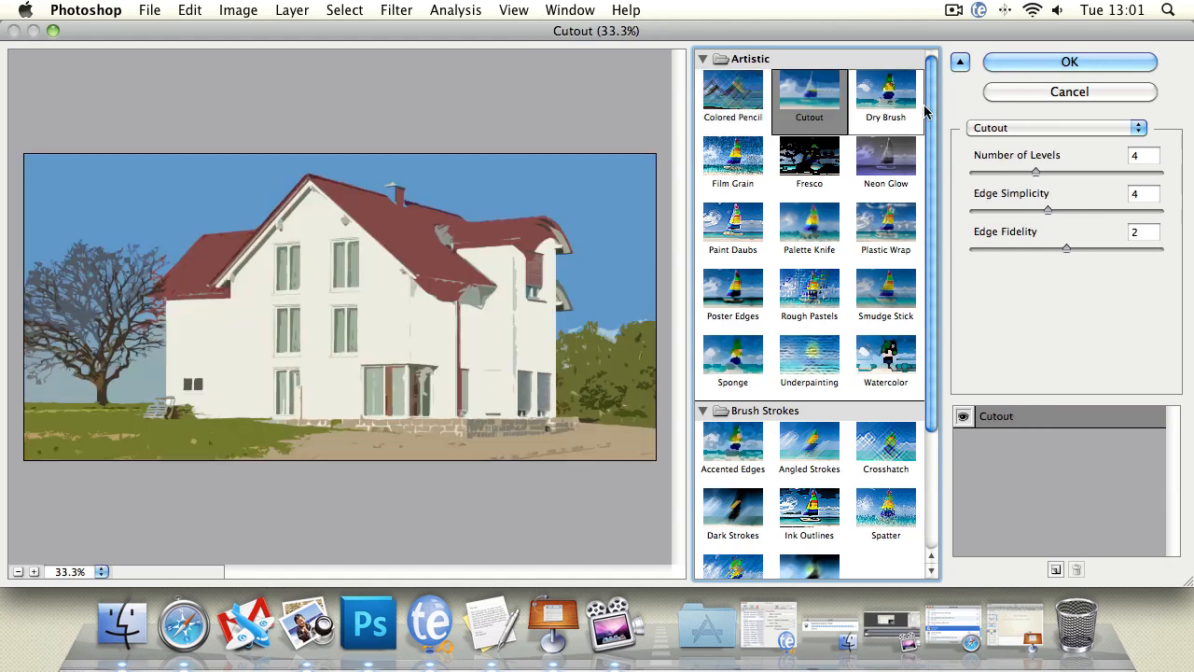
pyautogui.moveTo(1036, 173); pyautogui.dragTo(1036, 258)
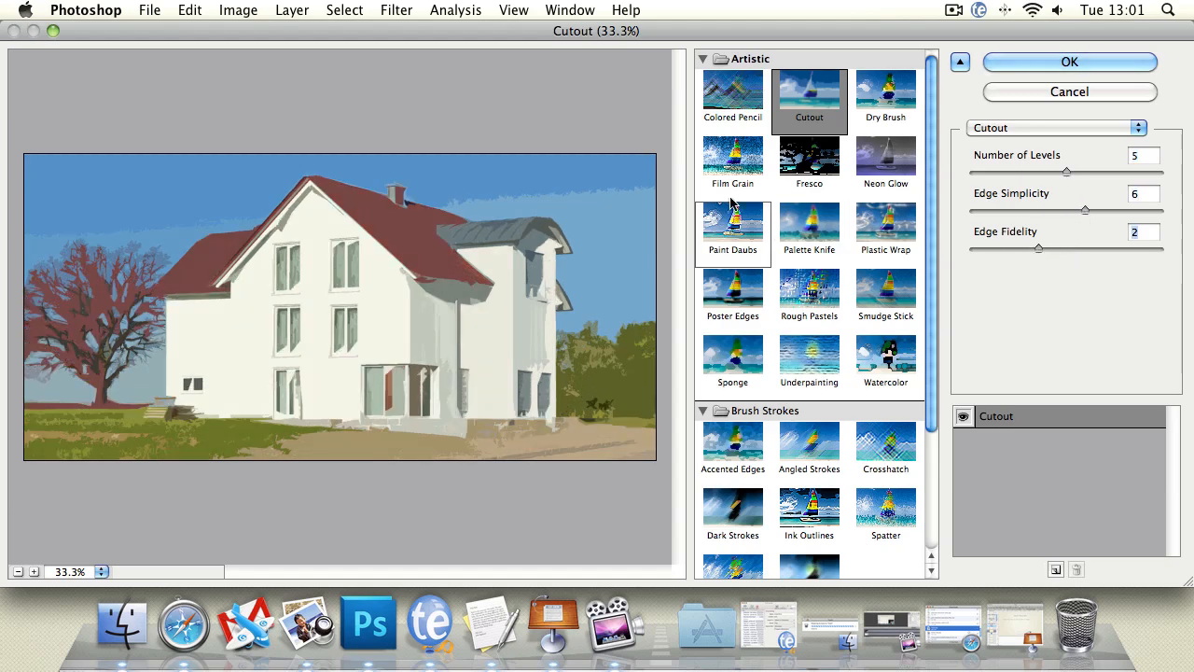
pyautogui.click(808, 164)
pyautogui.click(873, 166)
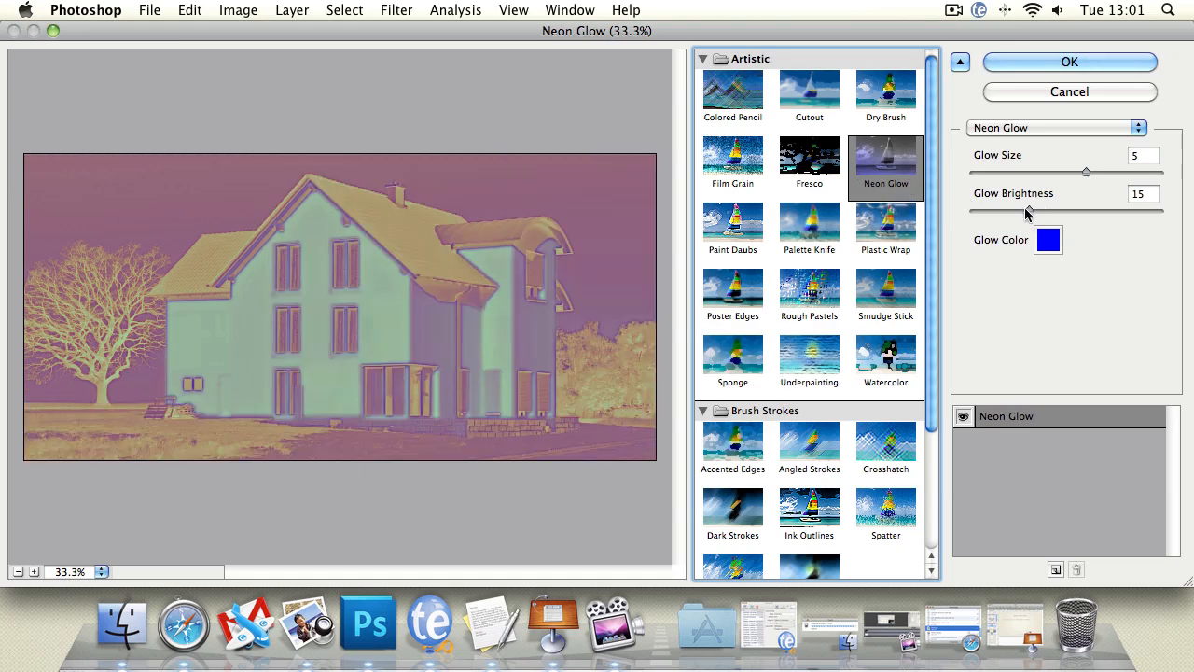
pyautogui.moveTo(1026, 213); pyautogui.dragTo(1107, 211)
pyautogui.moveTo(1086, 172); pyautogui.dragTo(1061, 173)
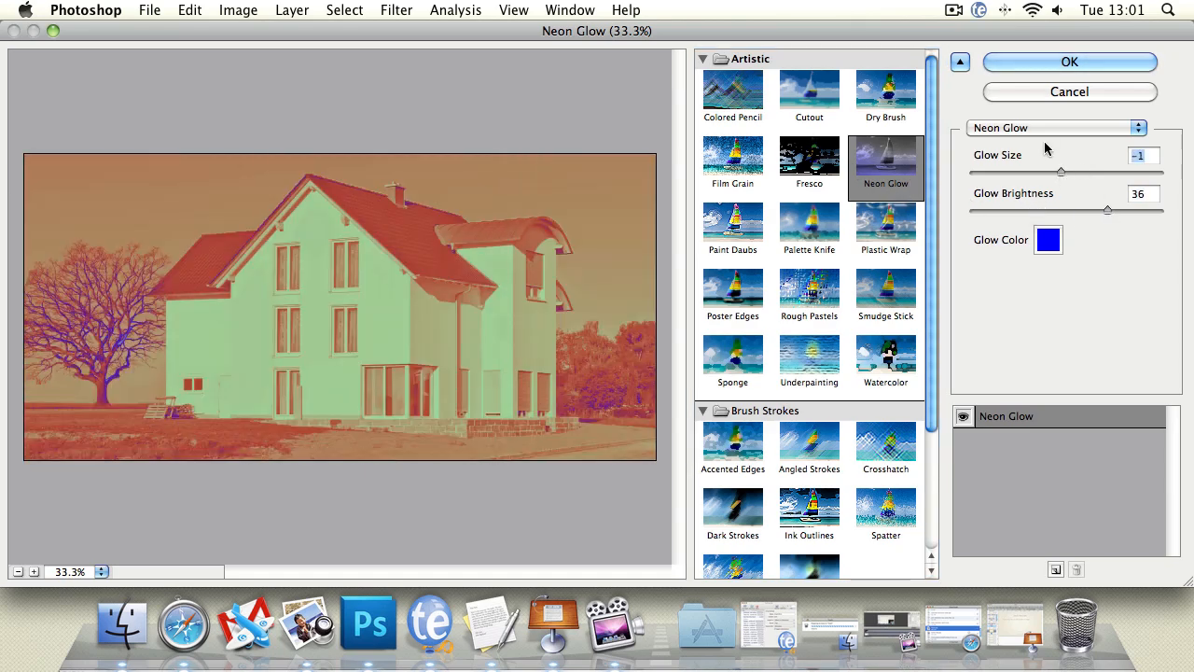
# Step: Try the Ocean Ripple distortion on the photo with ripple size 12 and ripple magnitude 9
pyautogui.click(1044, 131)
pyautogui.click(1026, 161)
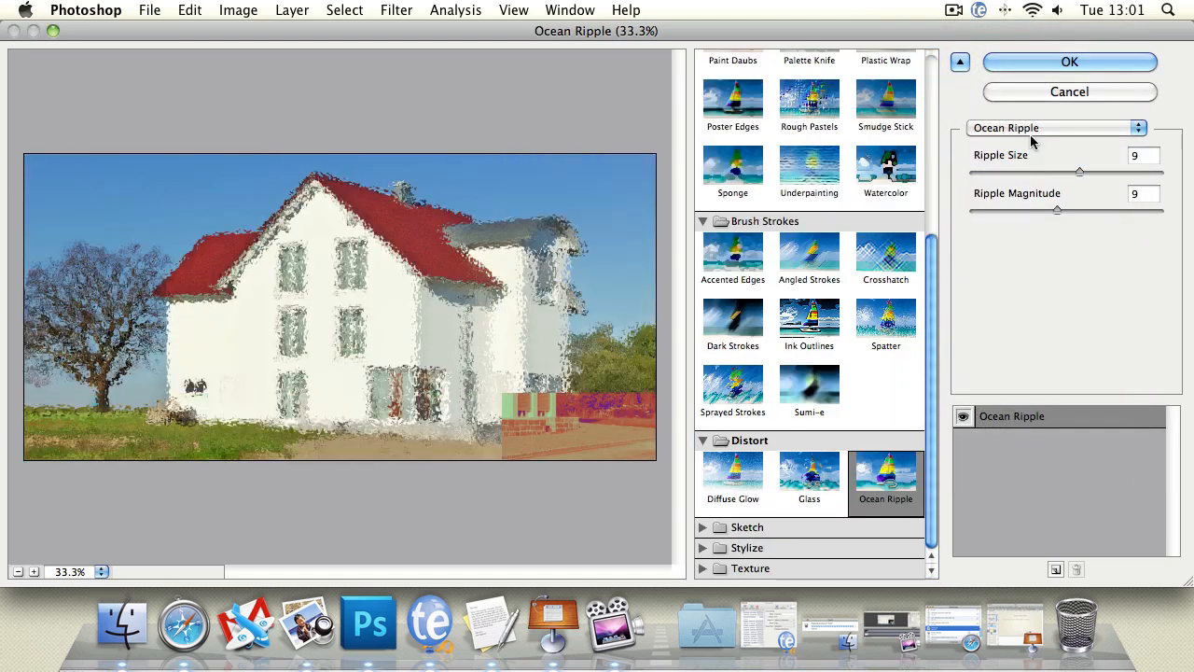
pyautogui.click(1032, 135)
pyautogui.click(1188, 299)
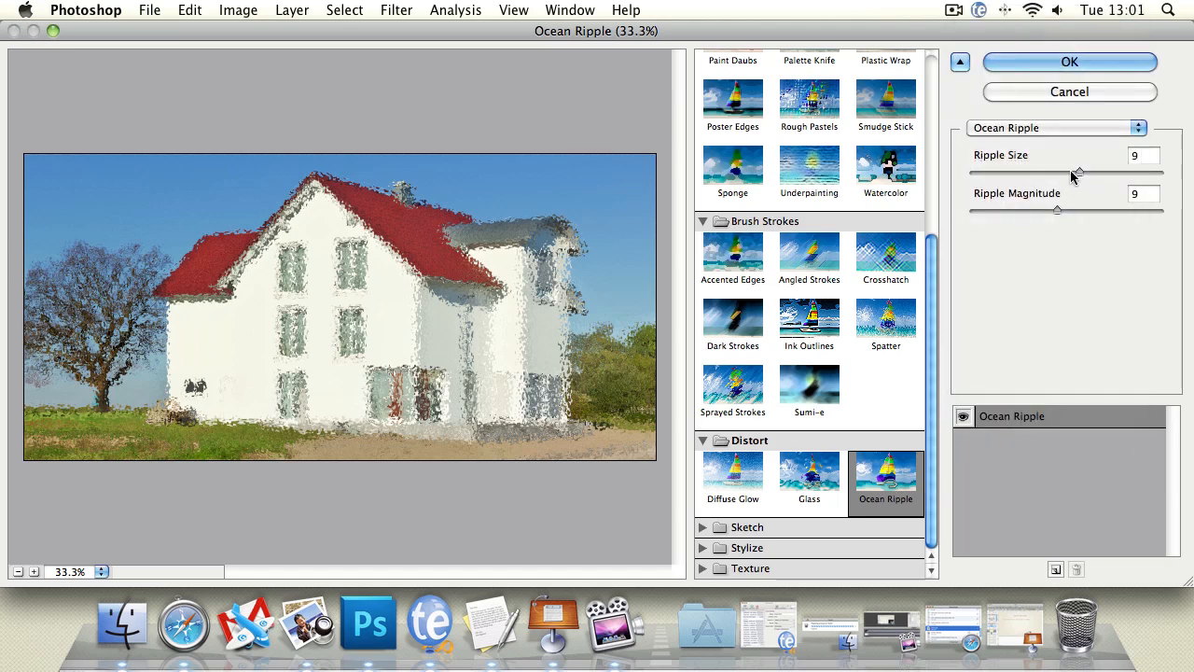
pyautogui.moveTo(1073, 175); pyautogui.dragTo(1120, 173)
pyautogui.moveTo(1059, 212); pyautogui.dragTo(1053, 212)
pyautogui.click(1097, 212)
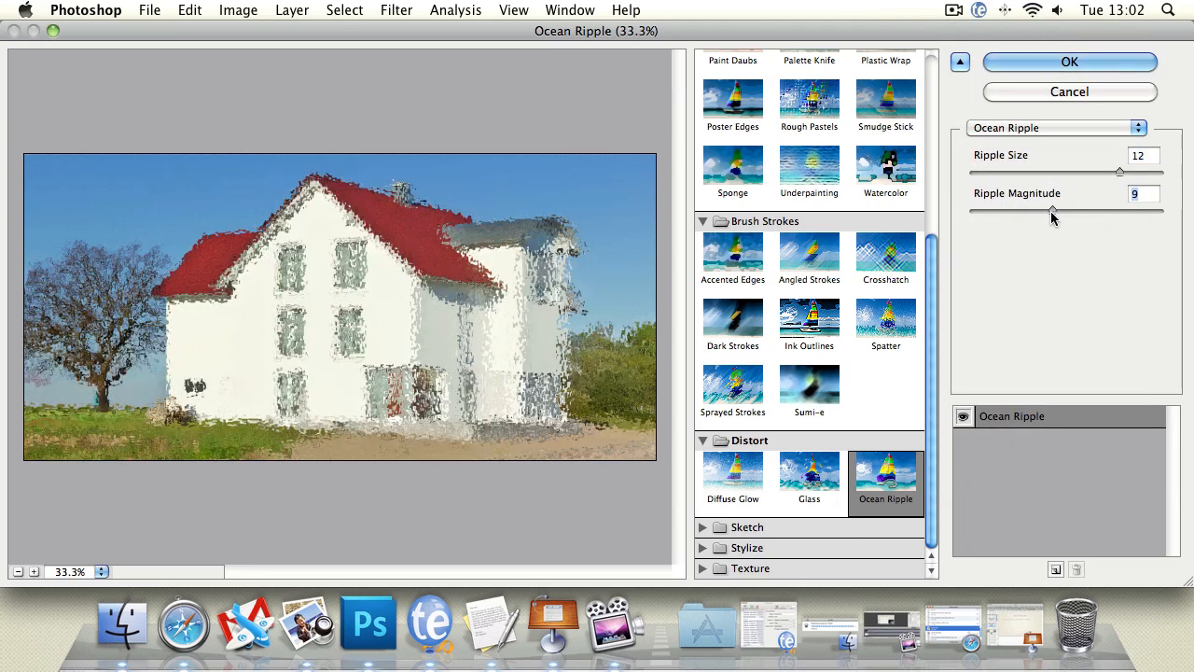
# Step: Try the Crosshatch brush stroke filter with stroke length 23, sharpness 11 and strength 2
pyautogui.click(905, 271)
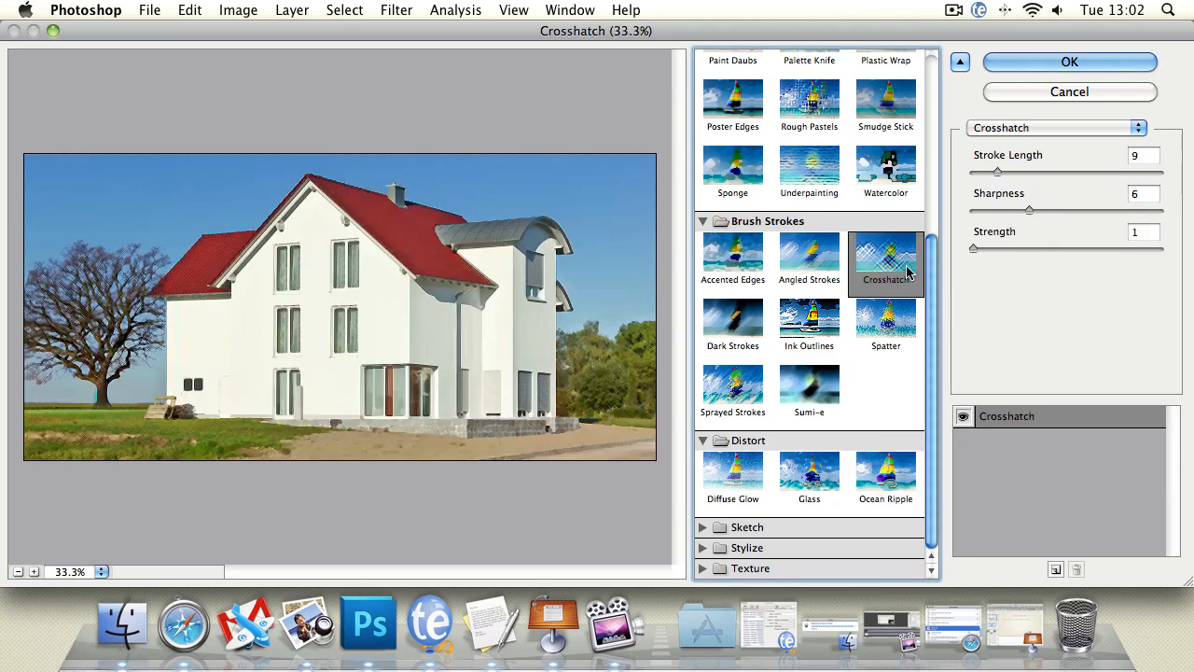
pyautogui.moveTo(1009, 171); pyautogui.dragTo(1048, 171)
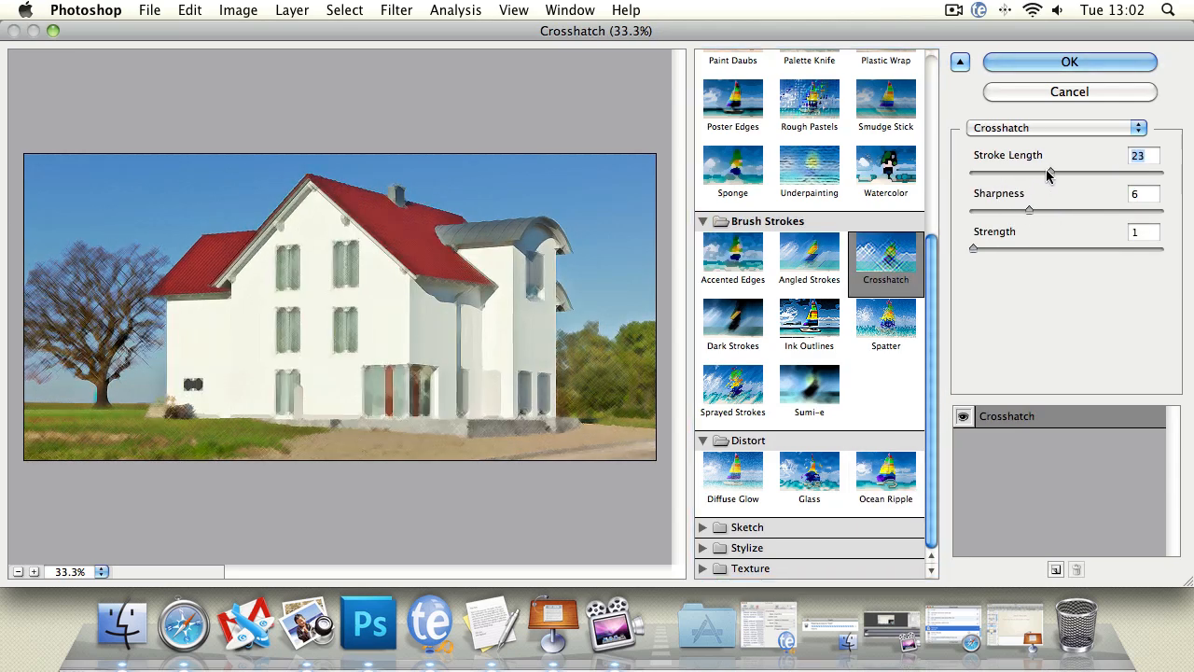
pyautogui.moveTo(1030, 210); pyautogui.dragTo(1080, 214)
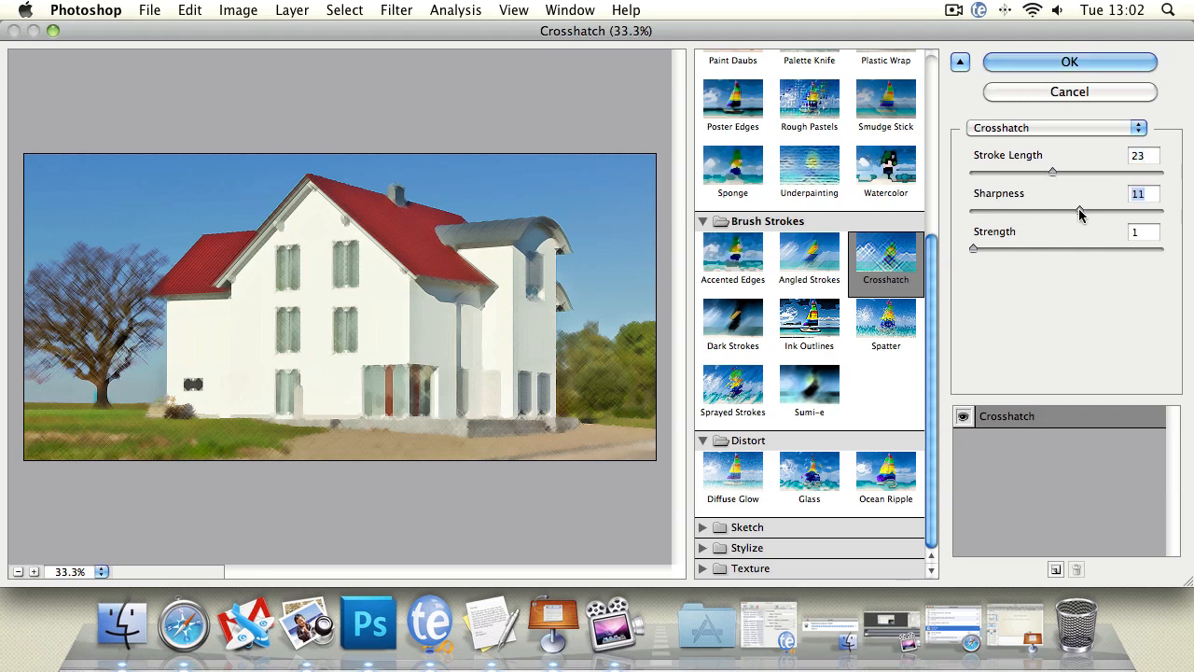
pyautogui.moveTo(969, 253); pyautogui.dragTo(1037, 252)
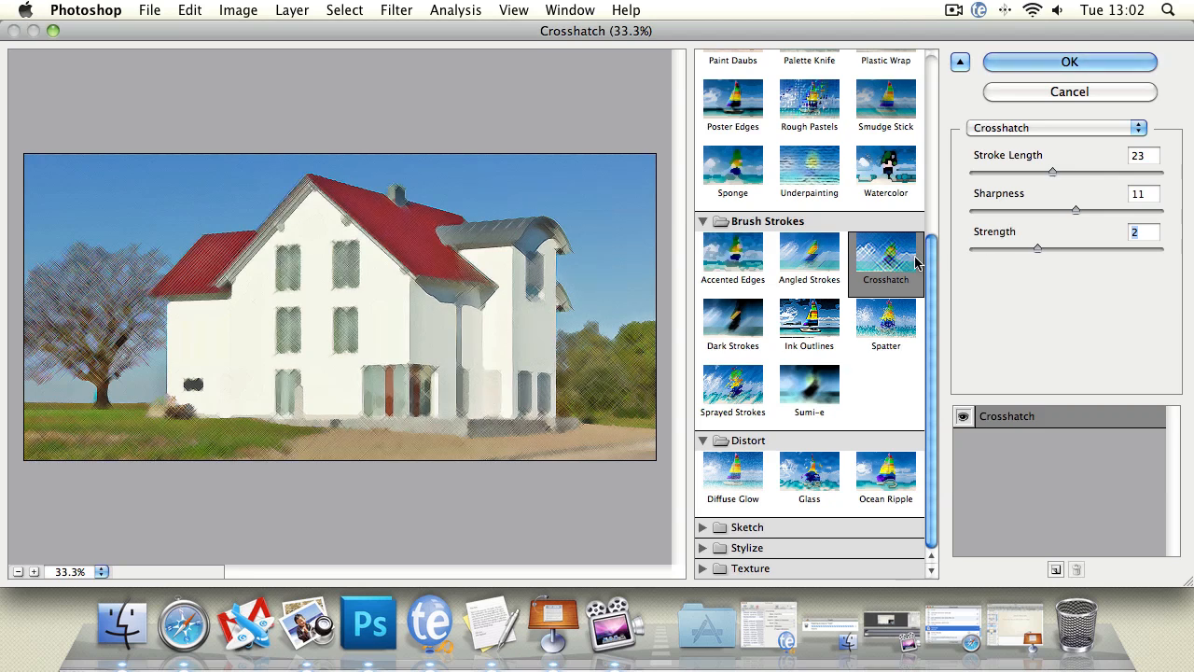
# Step: Preview the Stained Glass and Patchwork texture filters, and leave the Filter Gallery without applying anything
pyautogui.click(706, 569)
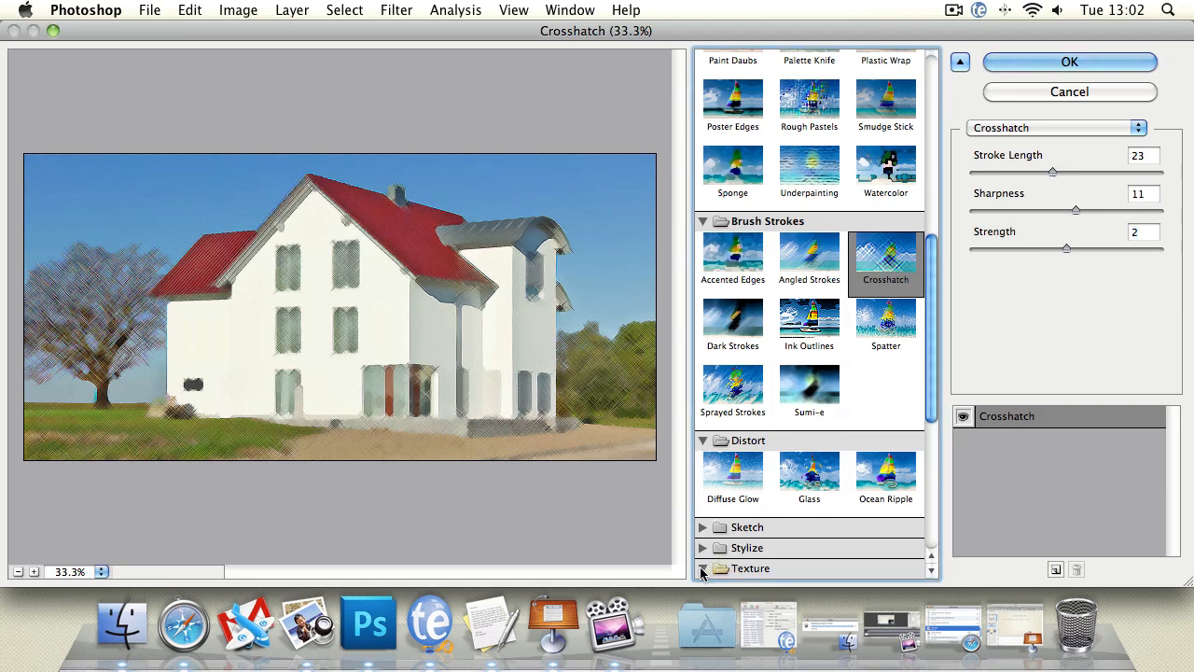
pyautogui.click(886, 534)
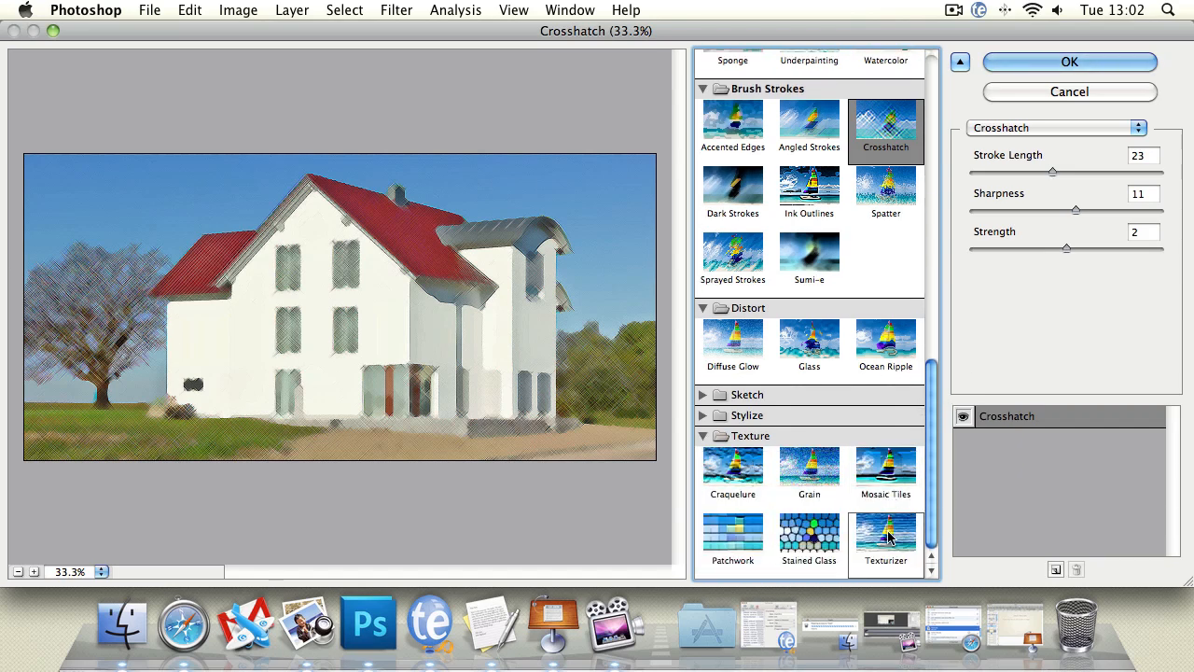
pyautogui.click(809, 536)
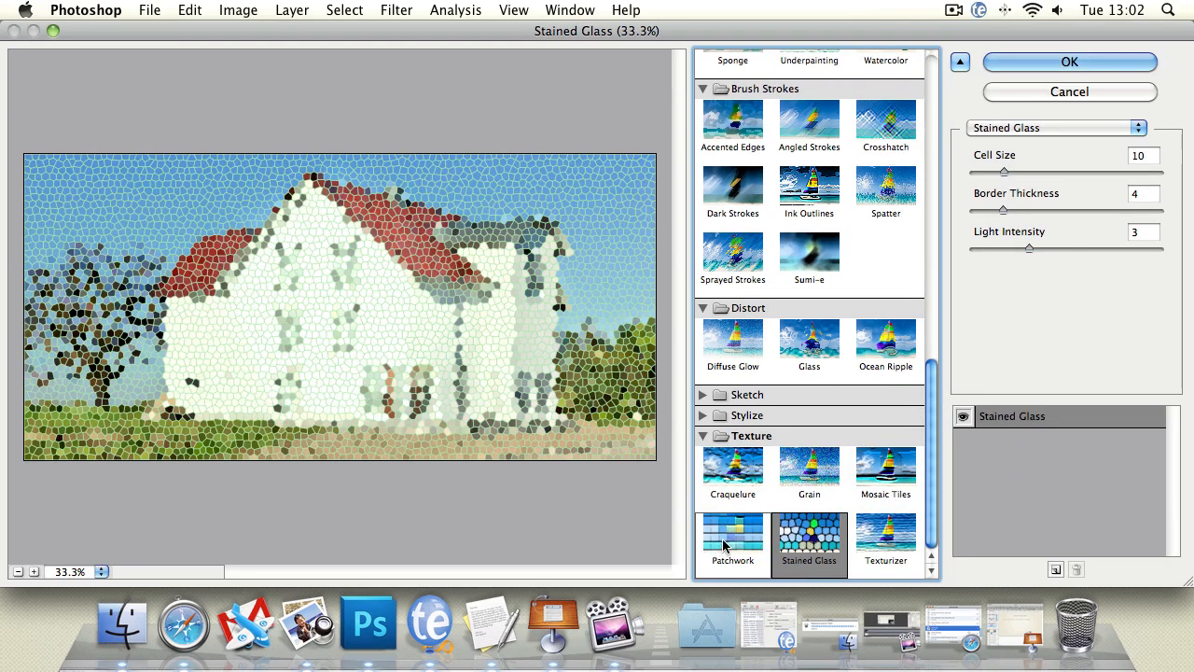
pyautogui.click(722, 545)
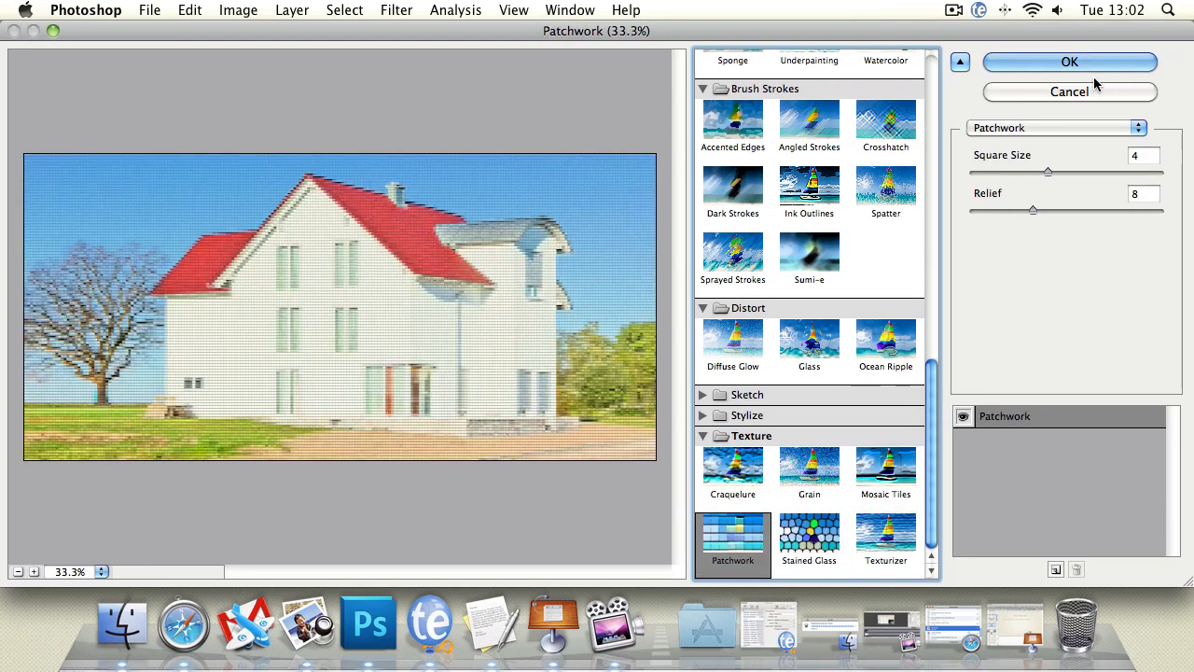
pyautogui.click(1087, 91)
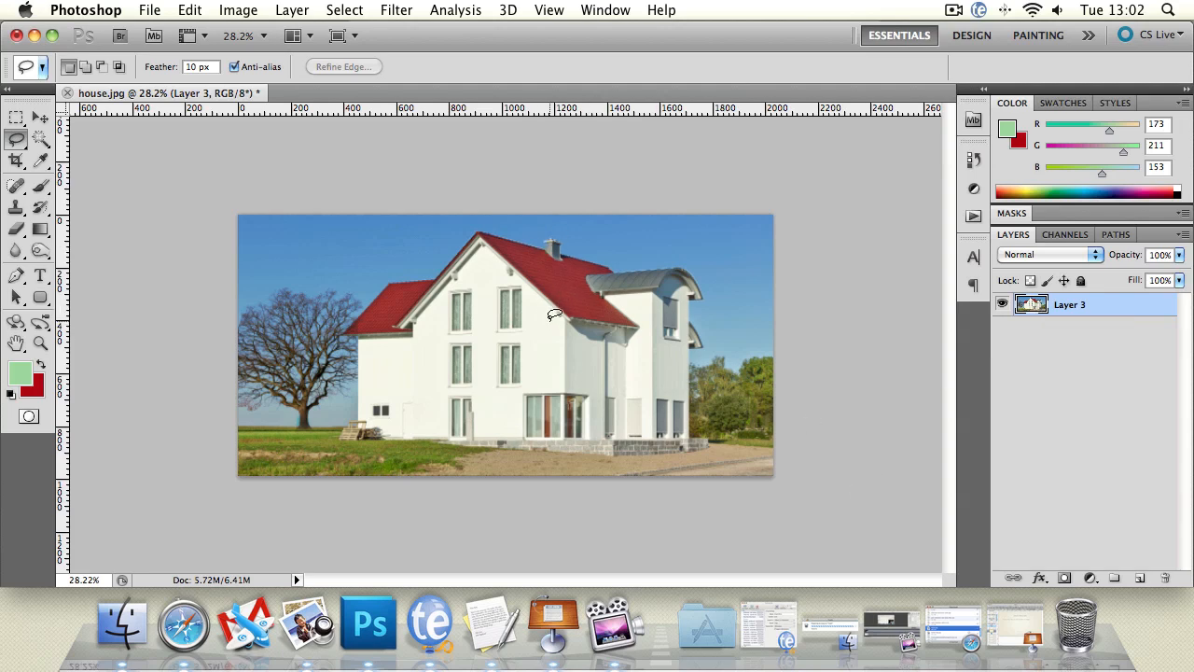
# Step: Convert Layer 3 to a Smart Object
pyautogui.rightClick(1108, 308)
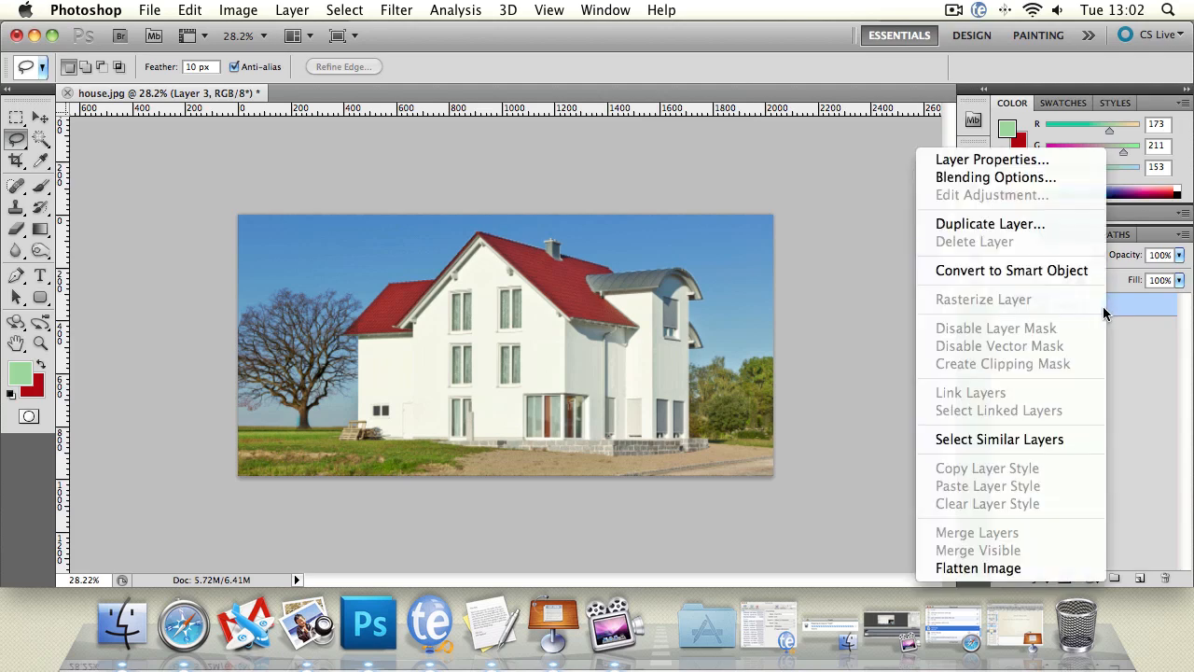
pyautogui.click(1064, 271)
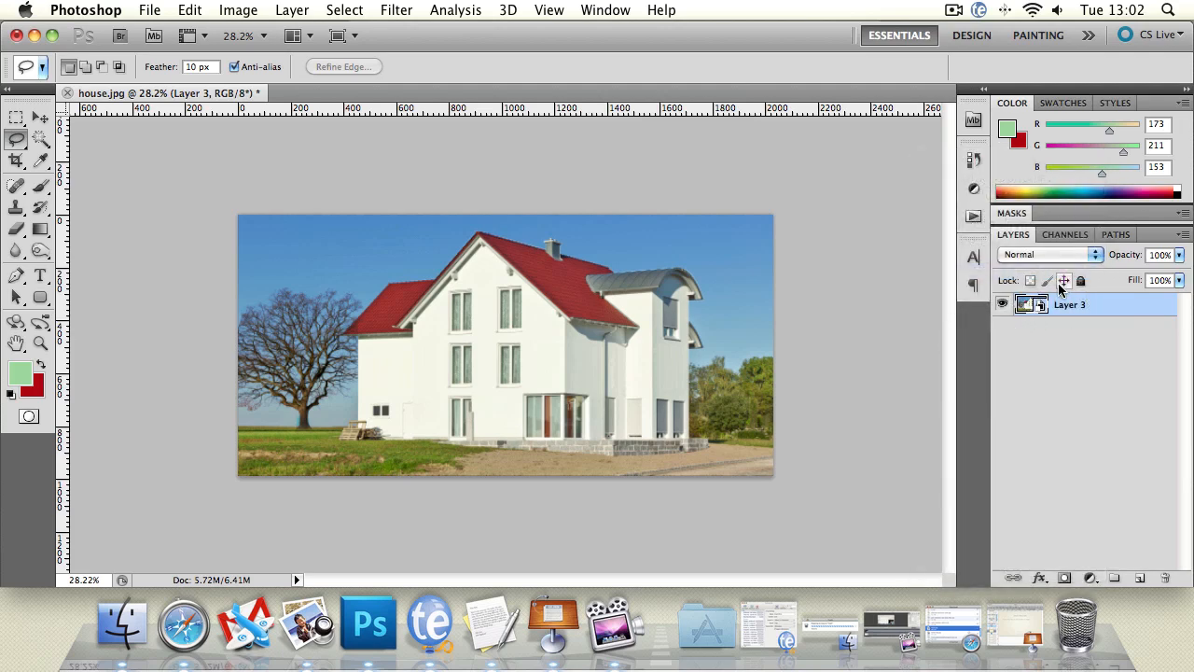
# Step: Open the Filter Gallery for the Smart Object with the whole photo in the preview and try the Dark Strokes filter
pyautogui.click(400, 9)
pyautogui.moveTo(457, 195)
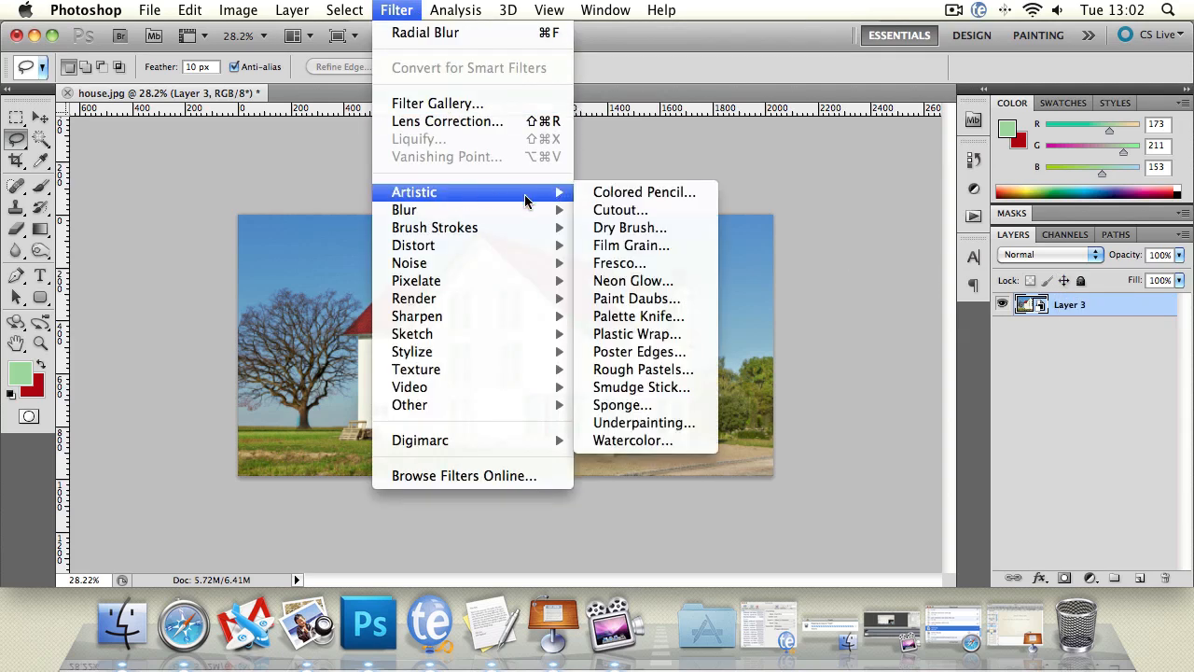
pyautogui.click(464, 102)
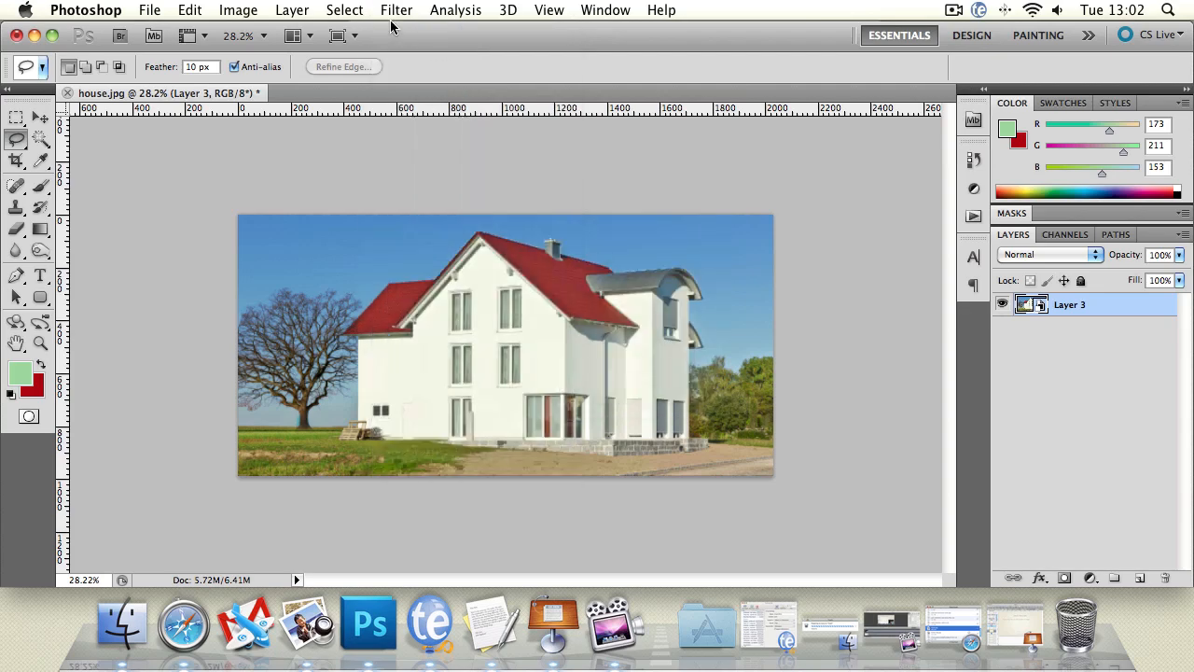
pyautogui.click(394, 12)
pyautogui.click(420, 106)
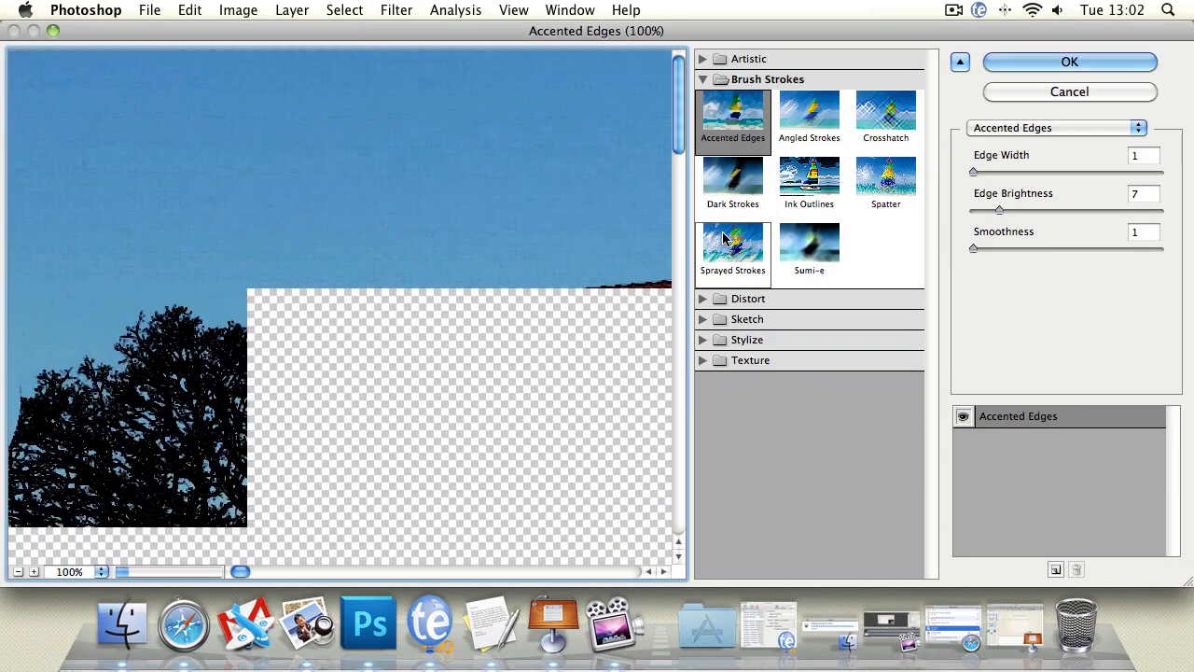
pyautogui.click(12, 568)
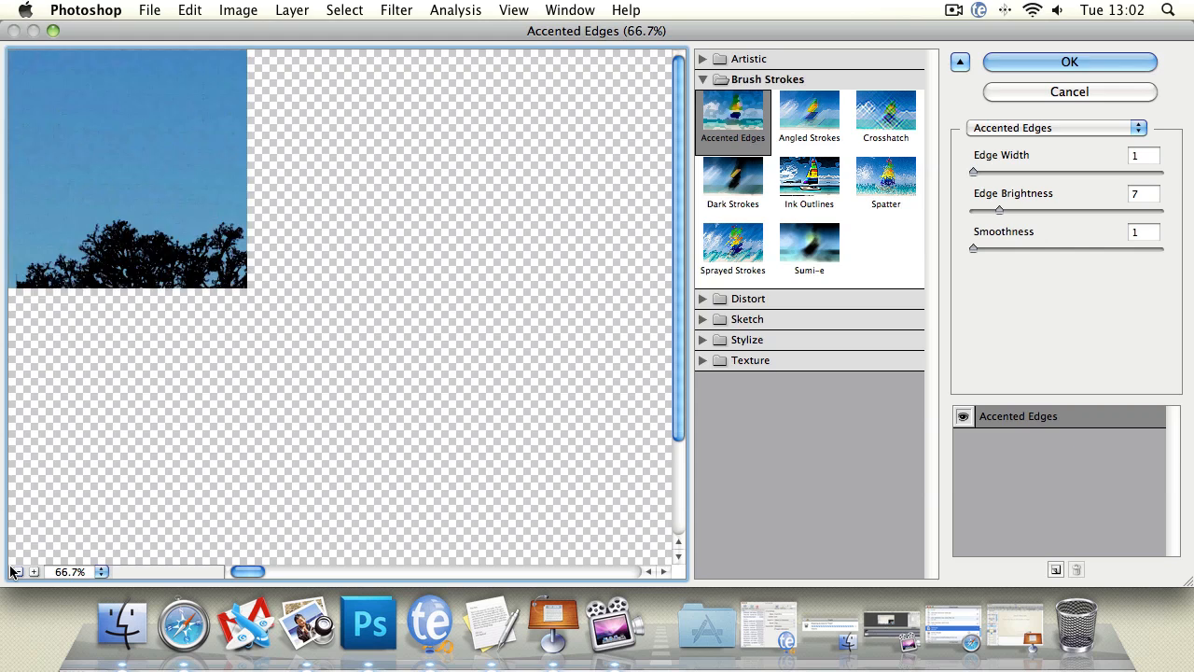
pyautogui.click(16, 571)
pyautogui.click(16, 572)
pyautogui.click(736, 177)
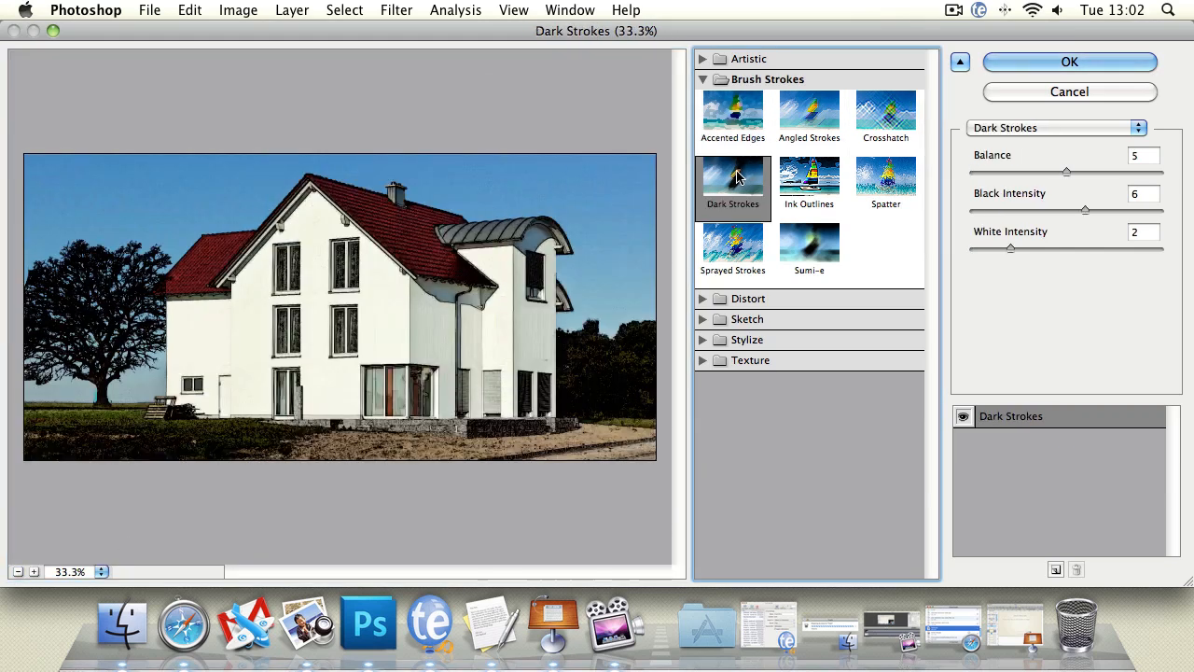
# Step: Apply Sprayed Strokes to the Smart Object with stroke length 13, spray radius 18 and Right Diagonal direction
pyautogui.click(736, 241)
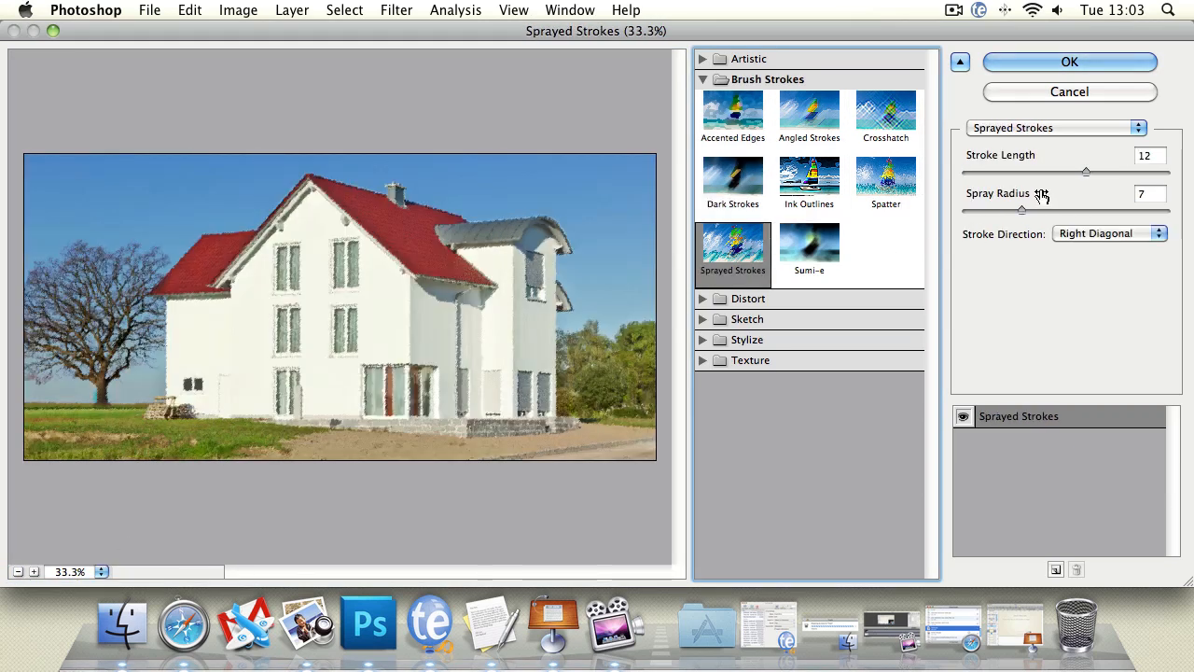
pyautogui.moveTo(1086, 173); pyautogui.dragTo(1096, 173)
pyautogui.moveTo(1022, 210); pyautogui.dragTo(1110, 210)
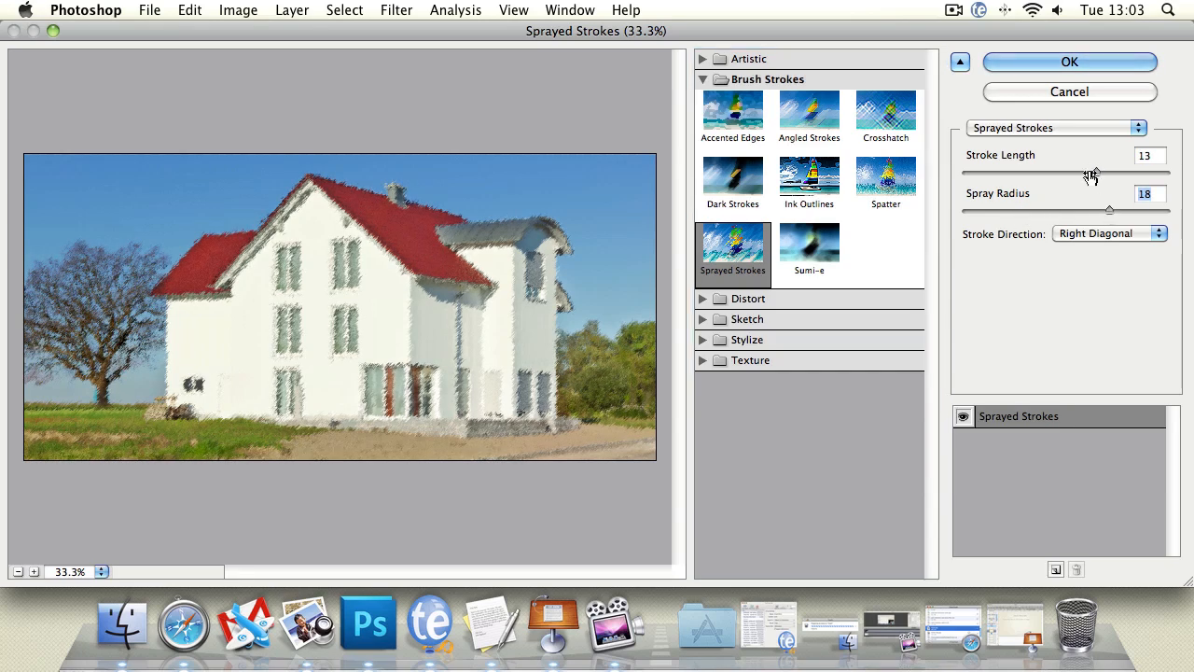
pyautogui.click(1057, 63)
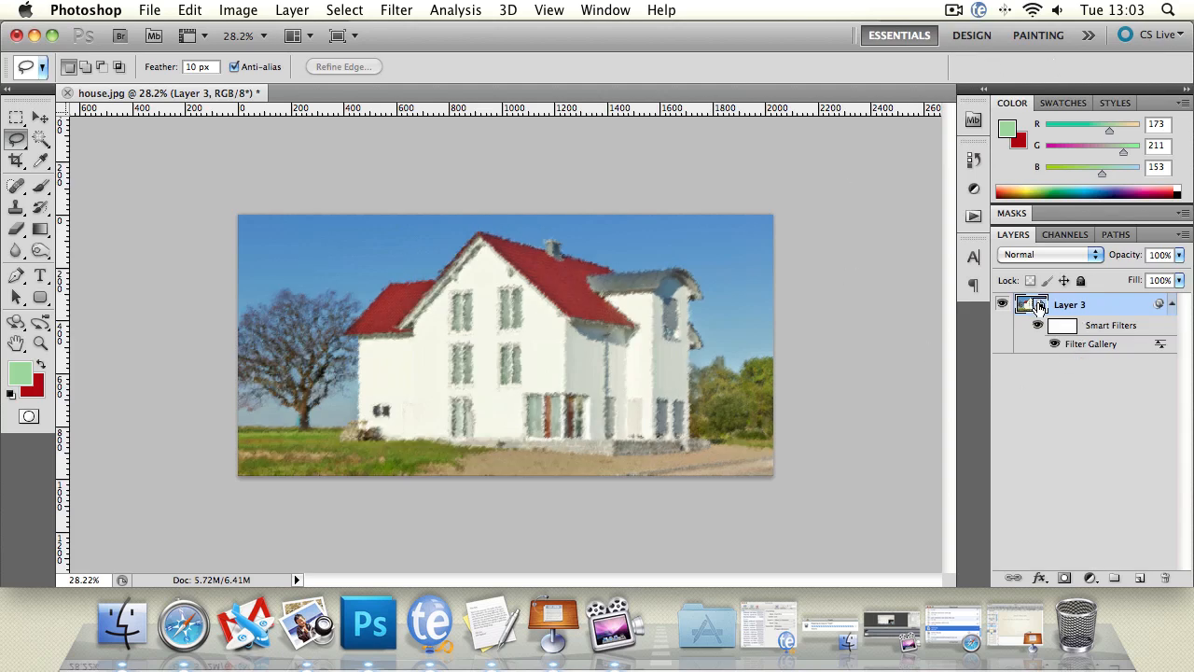
# Step: Open the contents of the Layer 3 Smart Object and paint black brush strokes at 25% opacity across the sky and house
pyautogui.doubleClick(1038, 308)
pyautogui.click(735, 345)
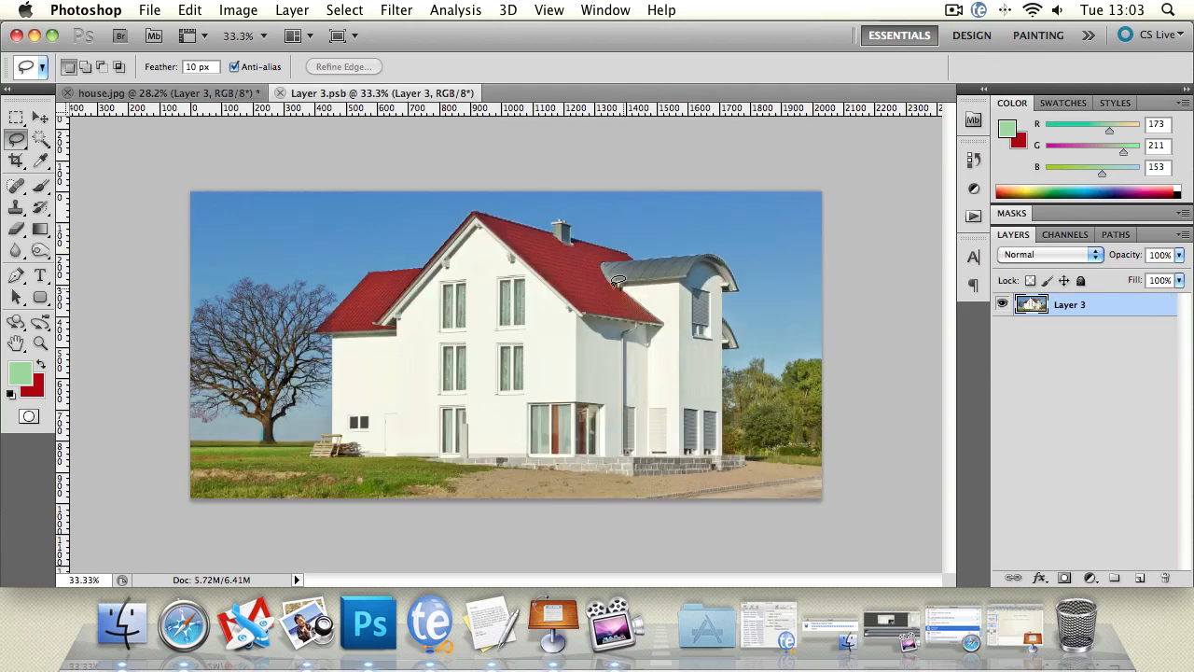
pyautogui.click(40, 186)
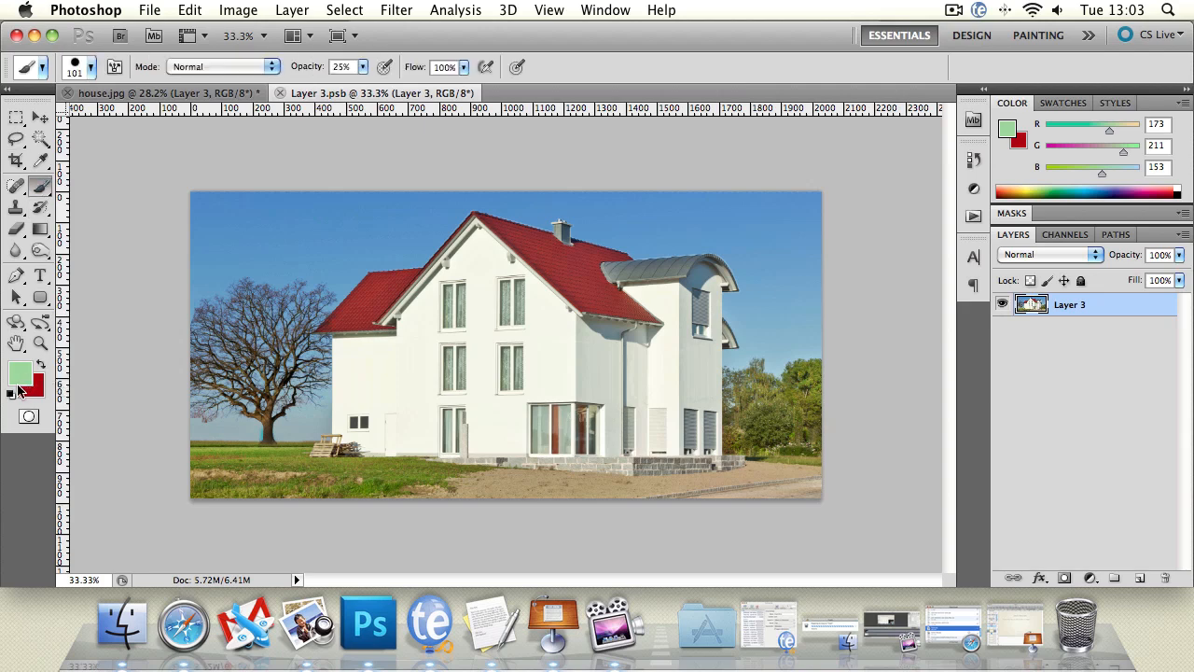
pyautogui.click(13, 393)
pyautogui.moveTo(235, 267)
pyautogui.mouseDown()
pyautogui.moveTo(465, 246)
pyautogui.moveTo(763, 314)
pyautogui.mouseUp()
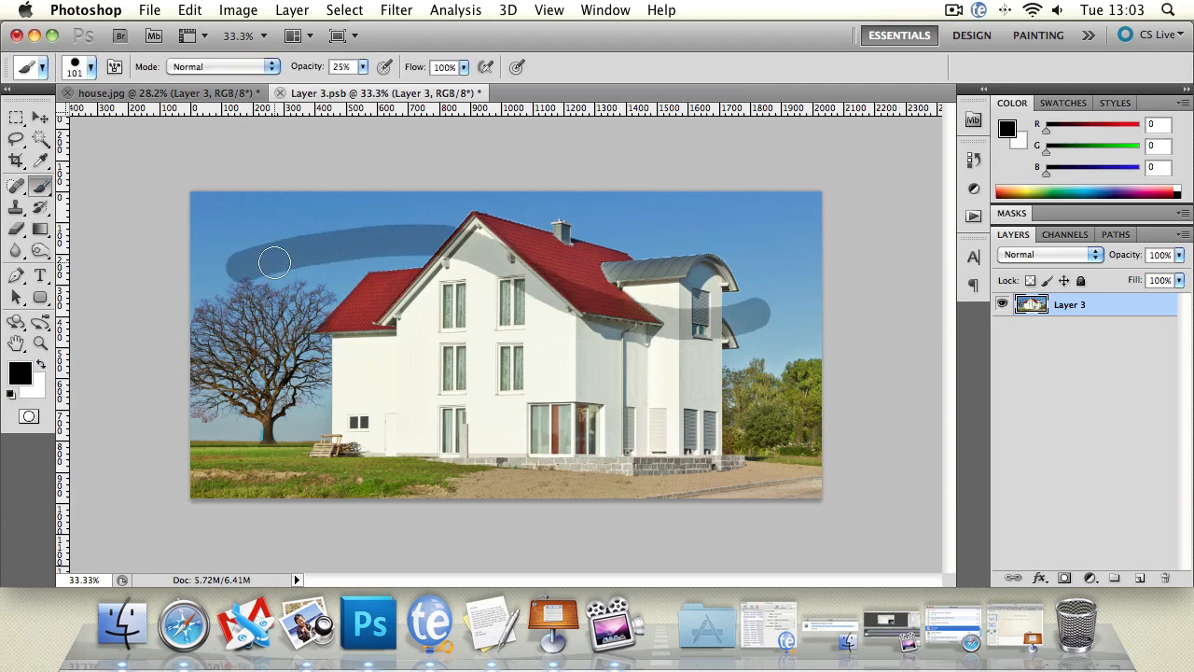
pyautogui.moveTo(274, 263)
pyautogui.mouseDown()
pyautogui.moveTo(570, 350)
pyautogui.moveTo(313, 293)
pyautogui.moveTo(448, 293)
pyautogui.moveTo(271, 266)
pyautogui.moveTo(376, 285)
pyautogui.mouseUp()
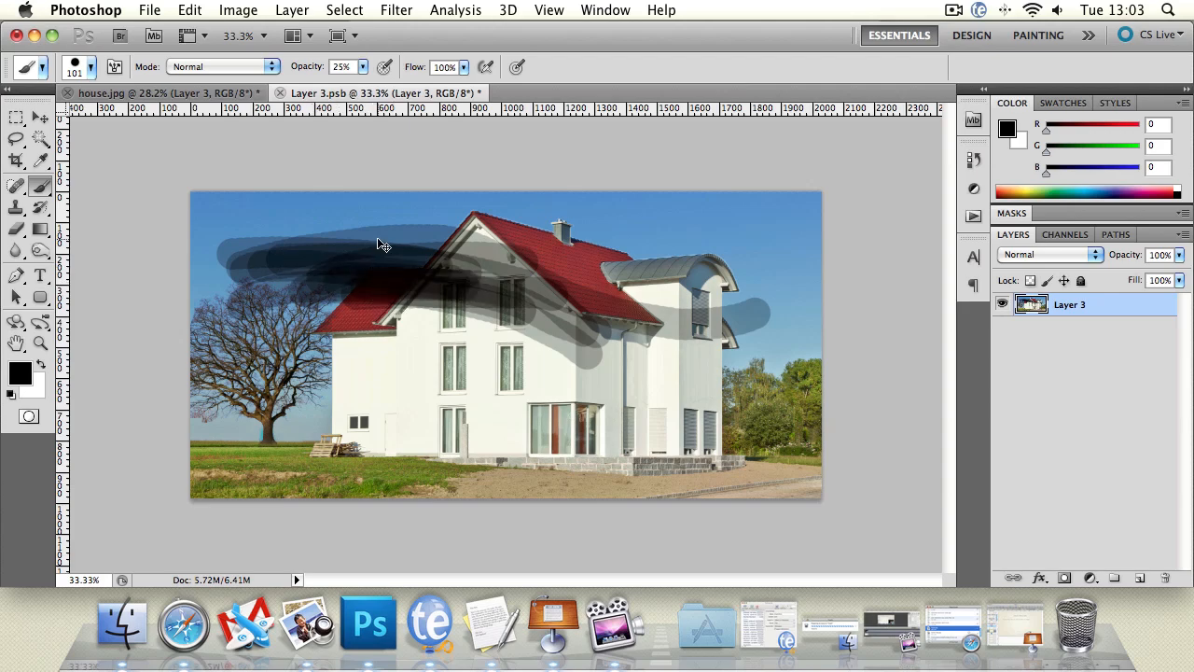
# Step: Save the painted contents of the Layer 3 Smart Object and return to house.jpg
pyautogui.click(222, 96)
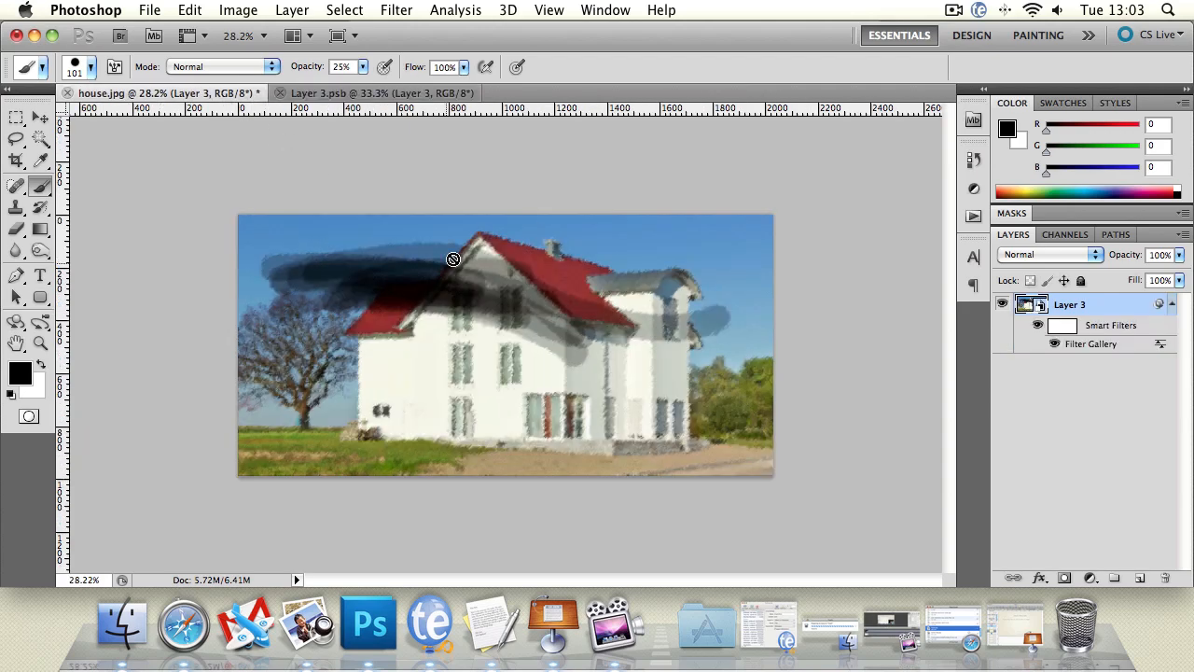
# Step: Step back two history states in house.jpg to before the Smart Filter, and restore both states
pyautogui.press('super+alt+z')
pyautogui.press('super+alt+z')
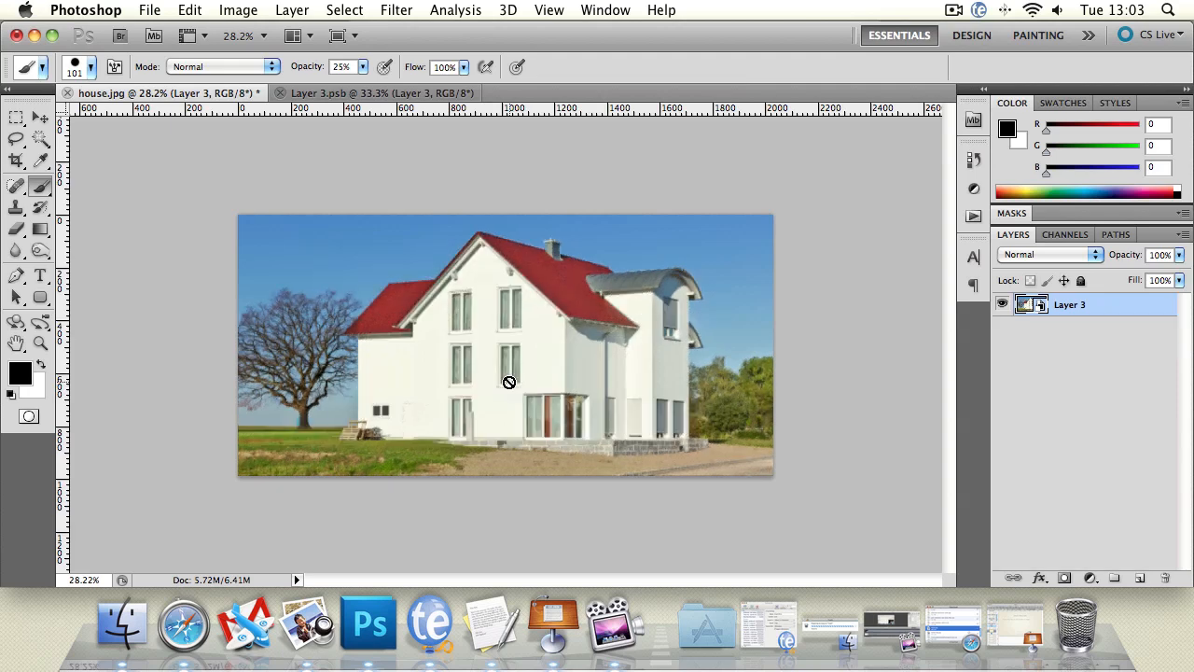
pyautogui.press('super+shift+z')
pyautogui.press('super+shift+z')
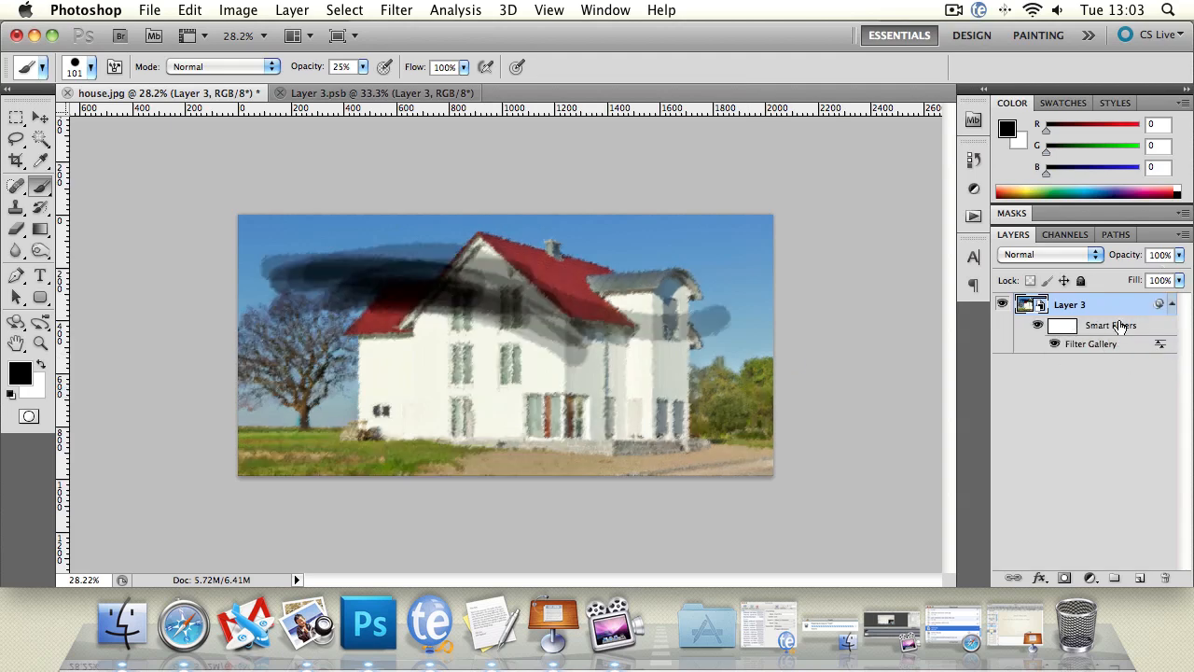
# Step: View the blending options of the Filter Gallery Smart Filter without changing them, and collapse Layer 3's Smart Filters list
pyautogui.doubleClick(1165, 345)
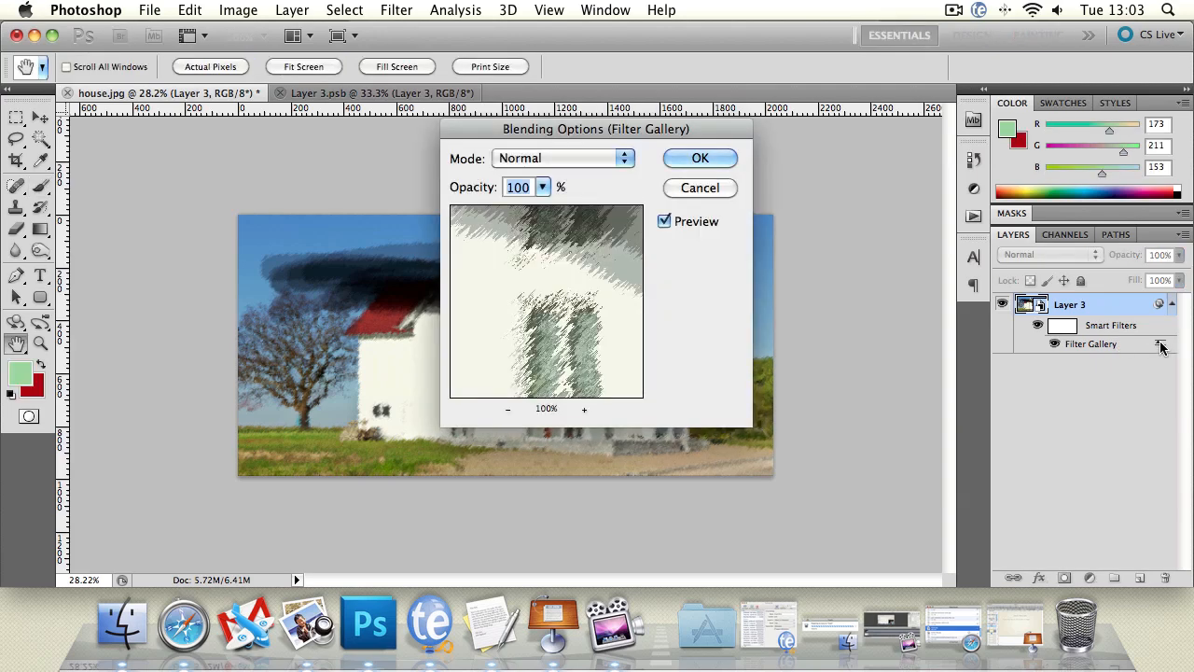
pyautogui.click(698, 189)
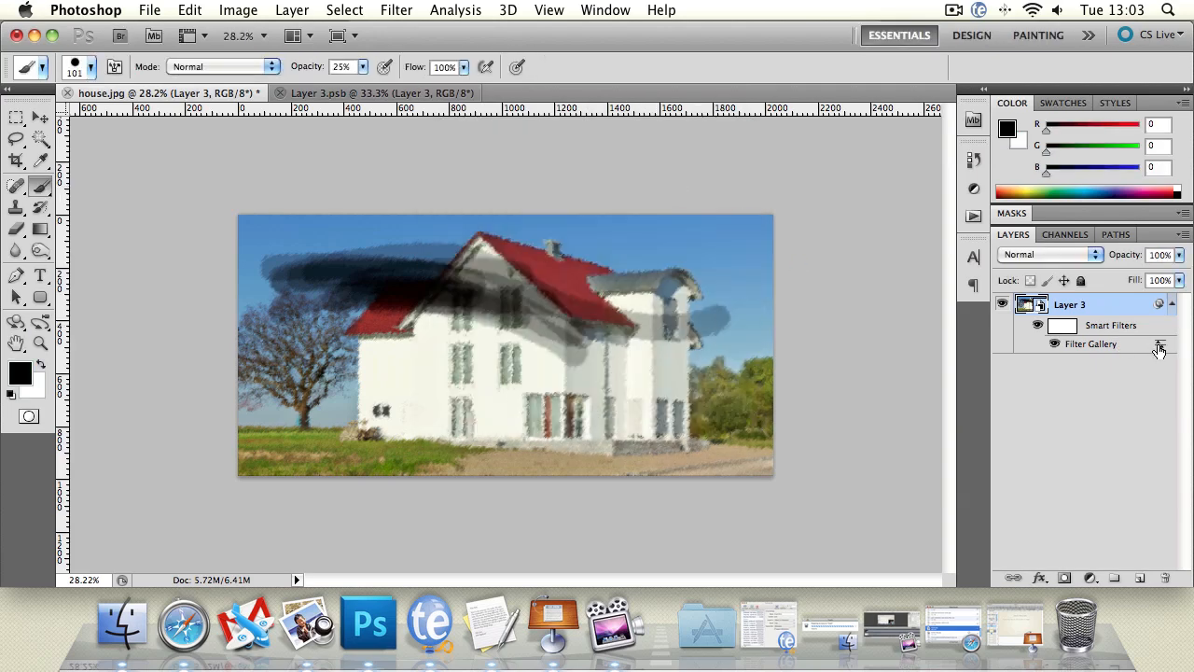
pyautogui.moveTo(1157, 347); pyautogui.dragTo(1105, 338)
pyautogui.click(1173, 306)
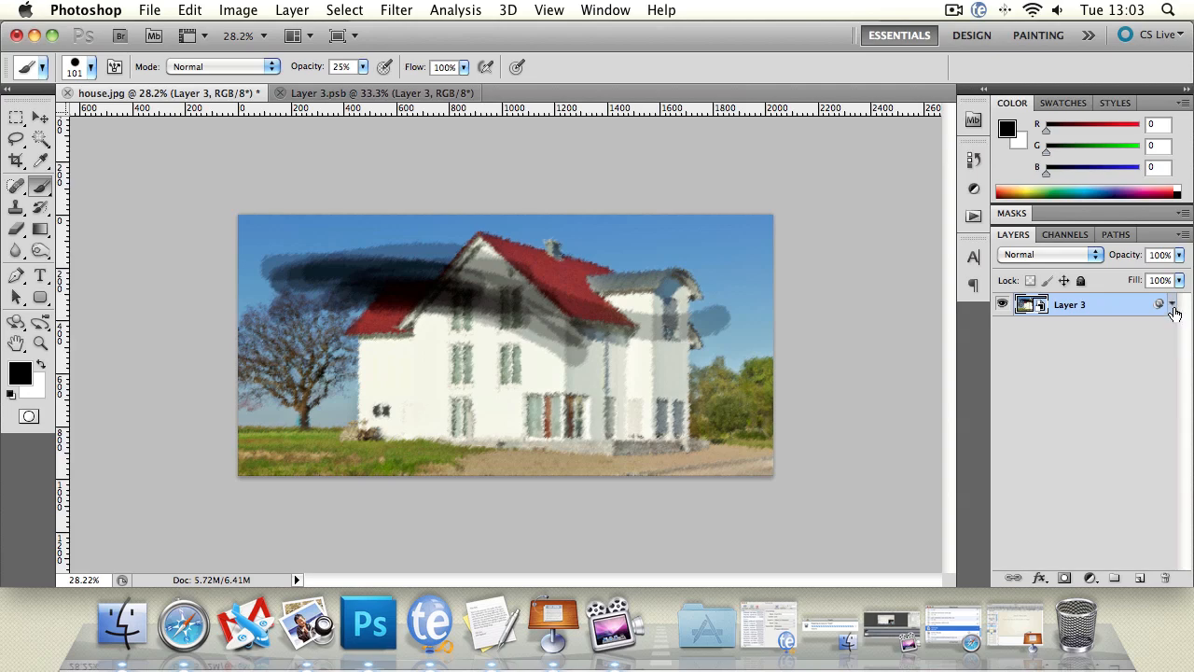
pyautogui.click(554, 621)
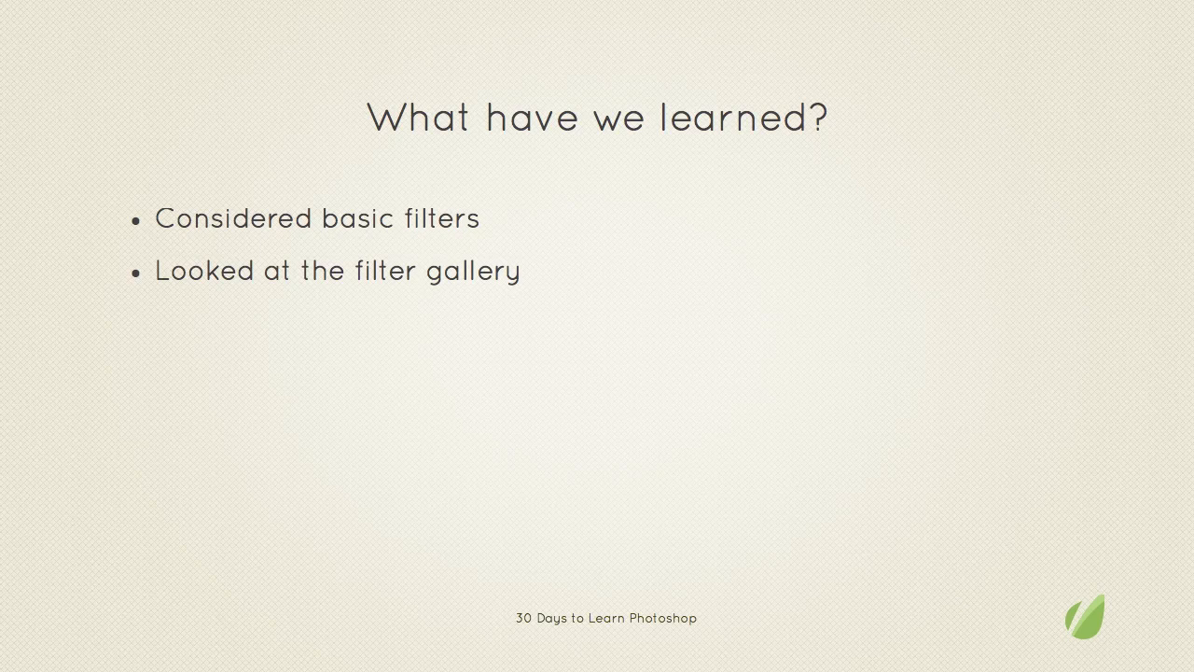
pyautogui.press('Right')
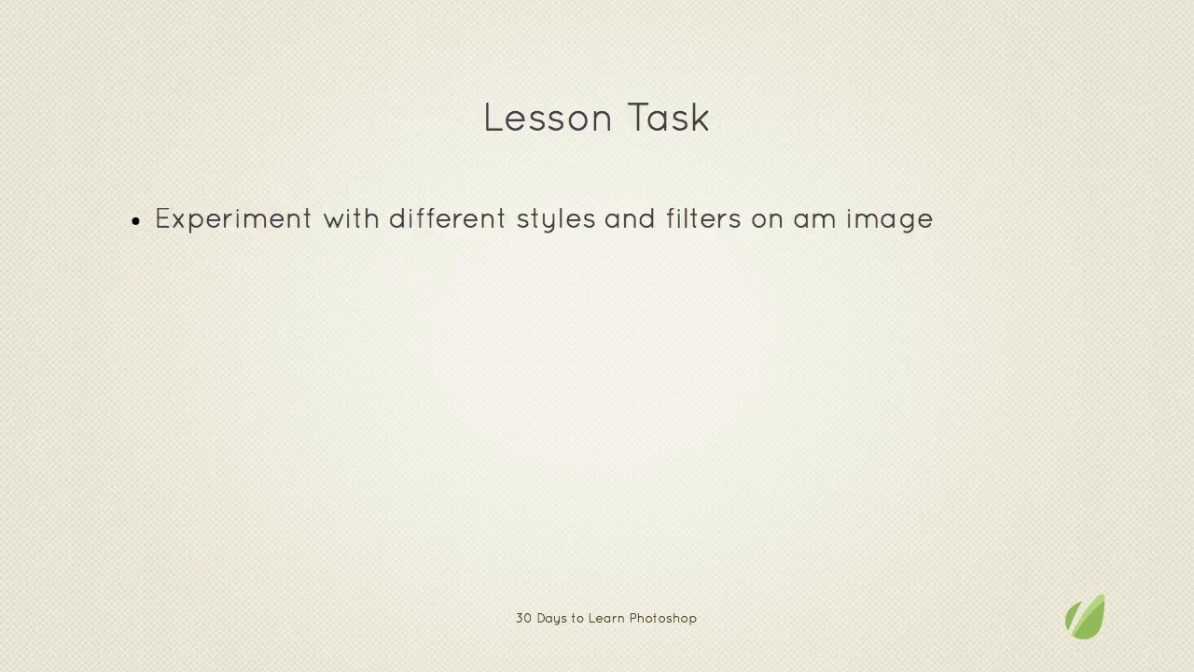